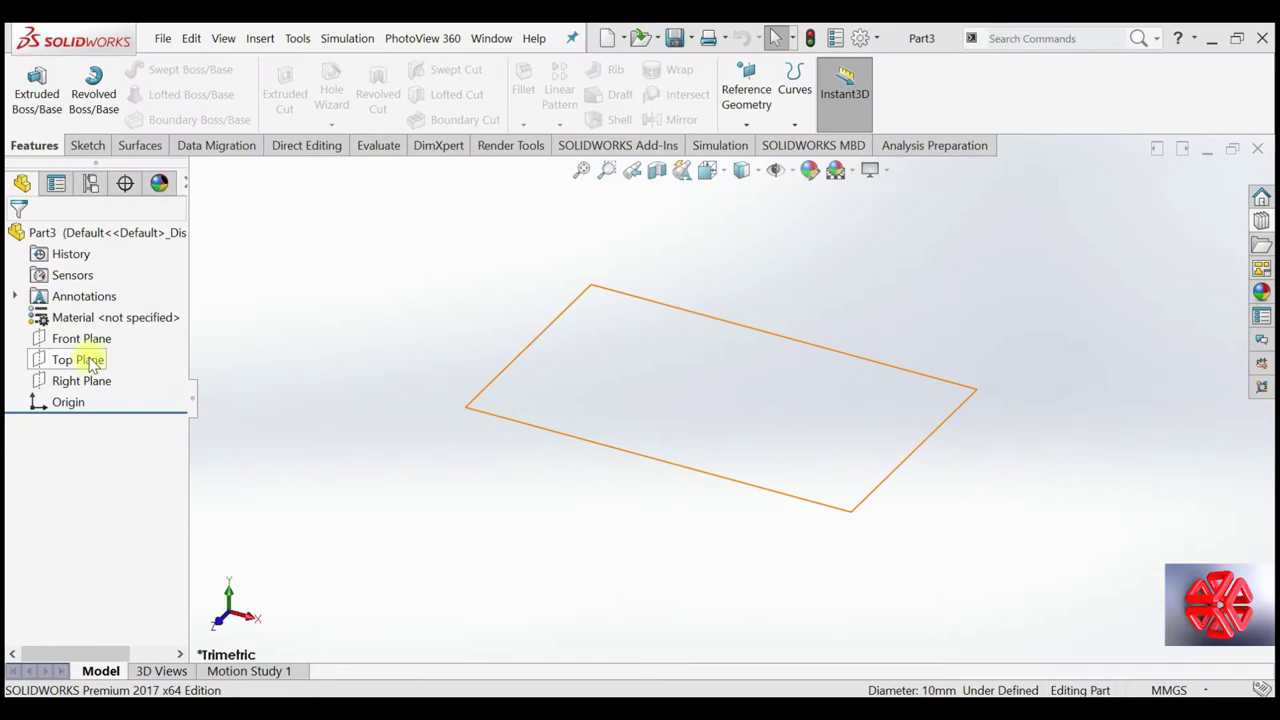
Start a sketch on the Top Plane, viewed normal to it
click(90, 360)
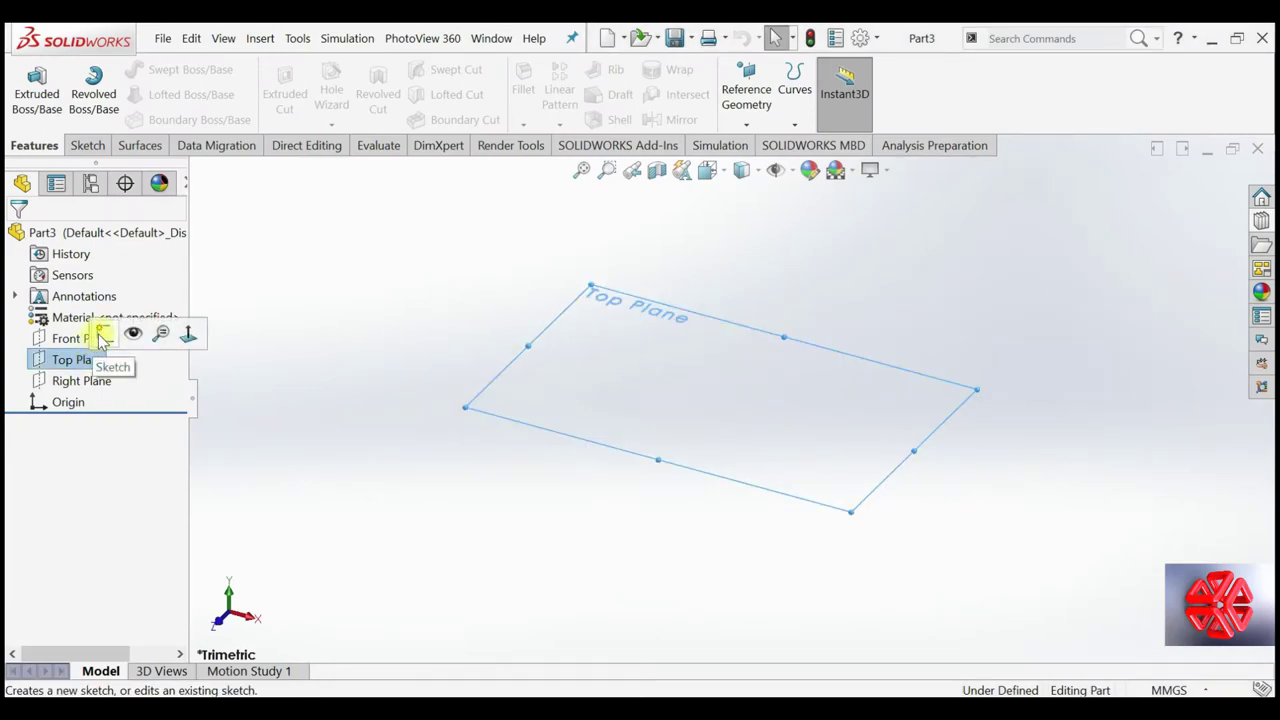
click(188, 334)
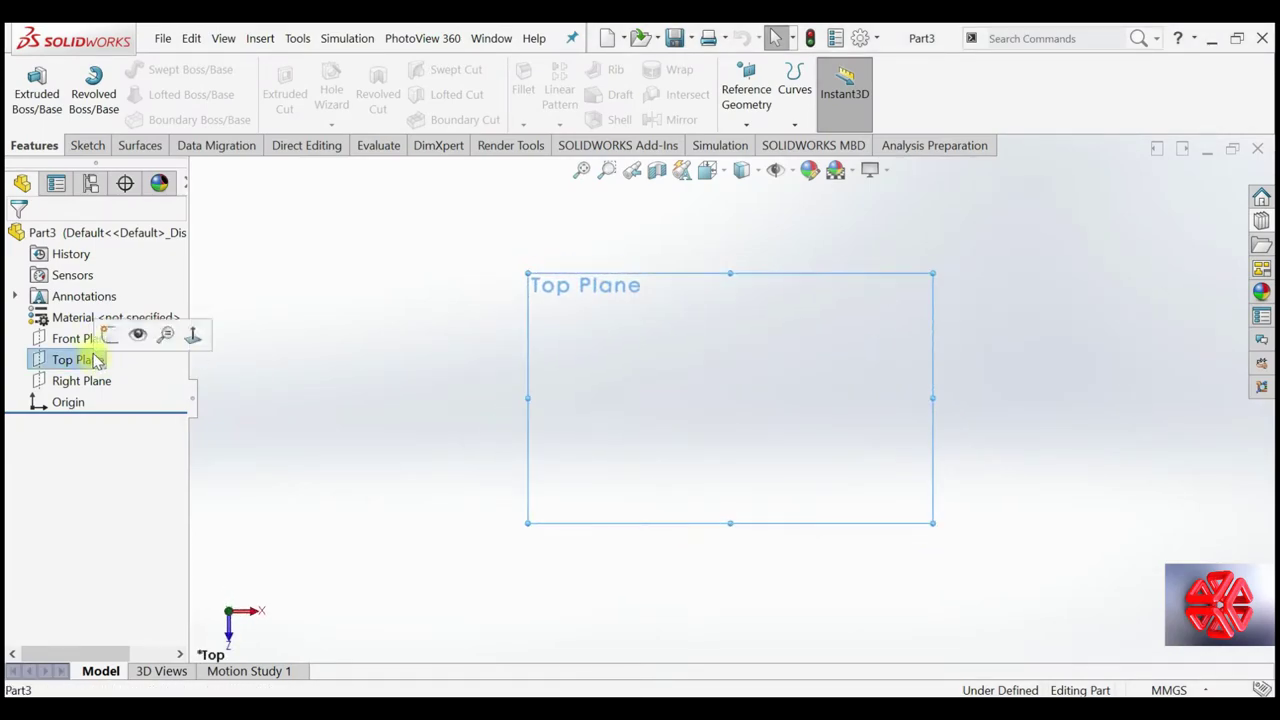
click(107, 338)
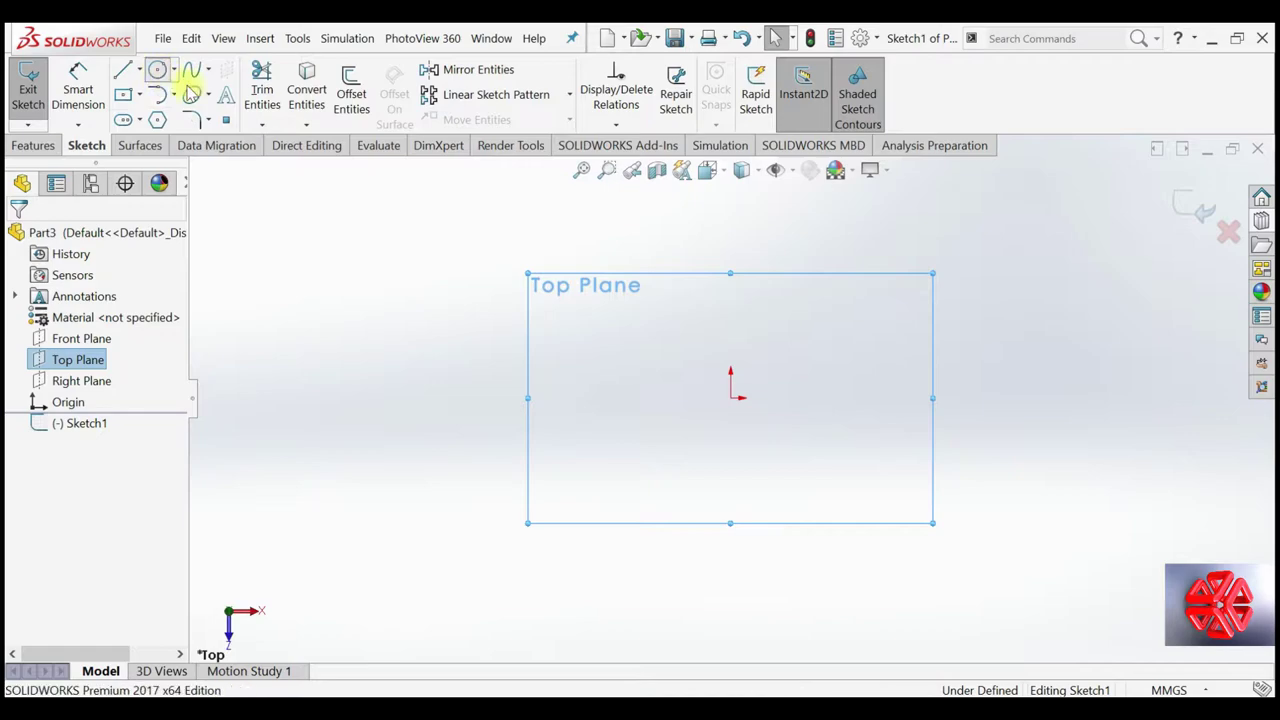
Draw a radius-25 circle centred on the origin and begin a 5 mm outward offset of it
click(157, 70)
click(730, 397)
click(610, 449)
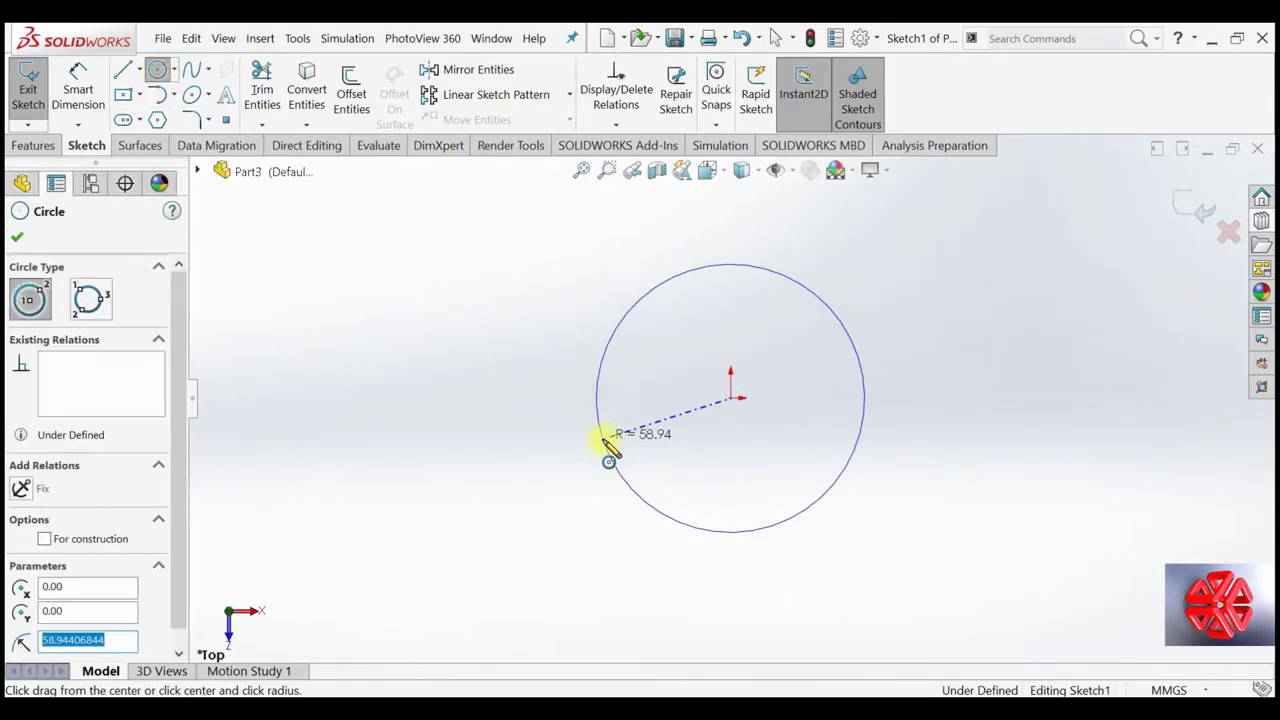
text(25)
key(Return)
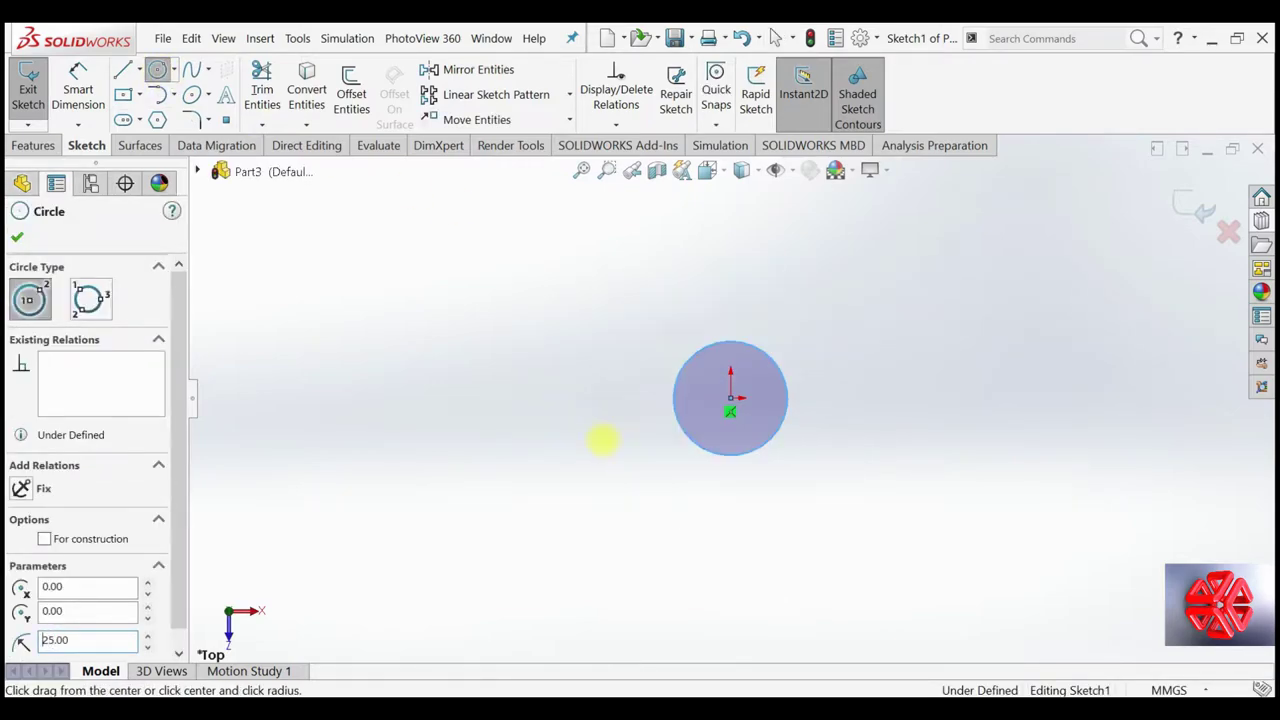
click(351, 95)
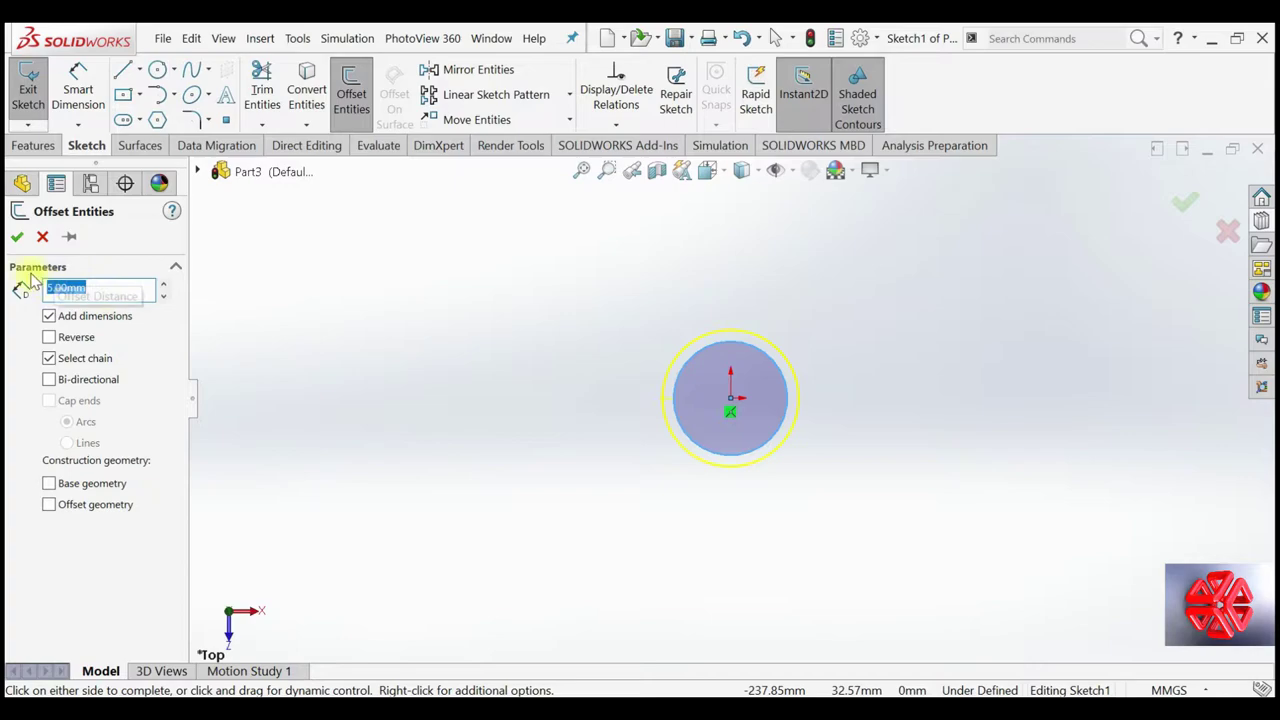
Accept the offset circle and dimension the inner circle Ø50 and the outer circle Ø60
click(17, 237)
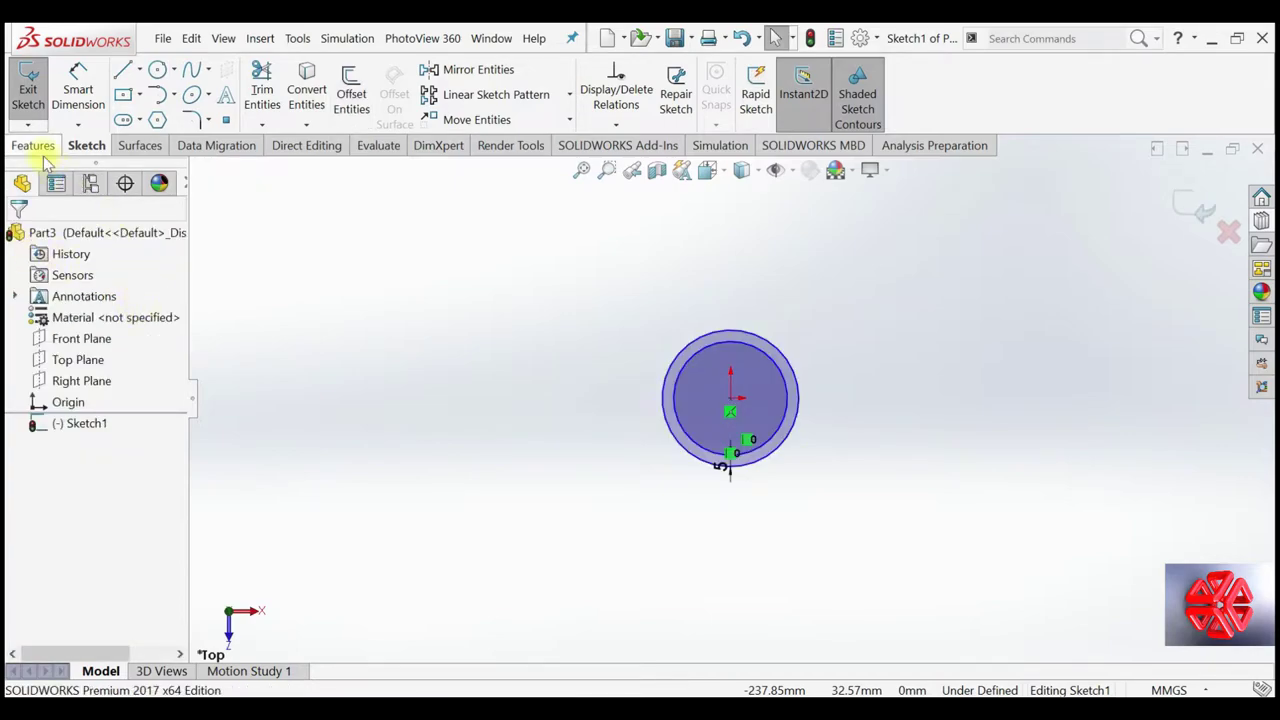
click(78, 90)
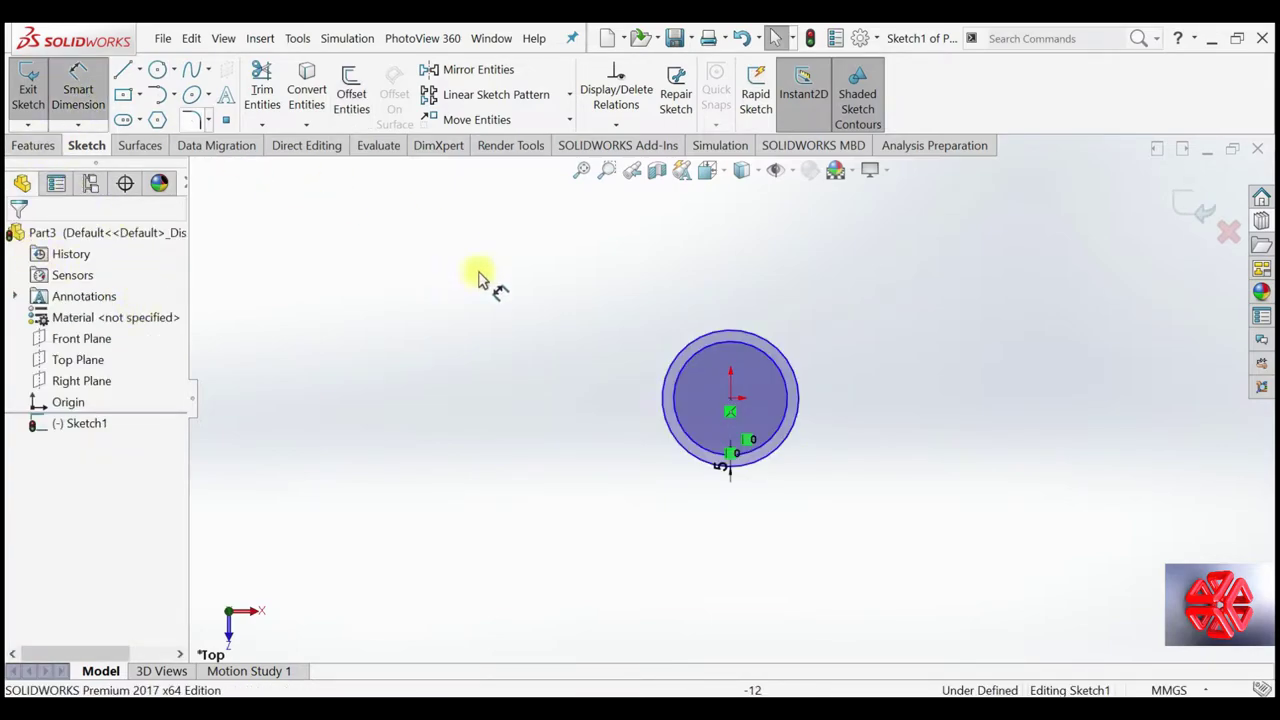
click(664, 388)
click(604, 397)
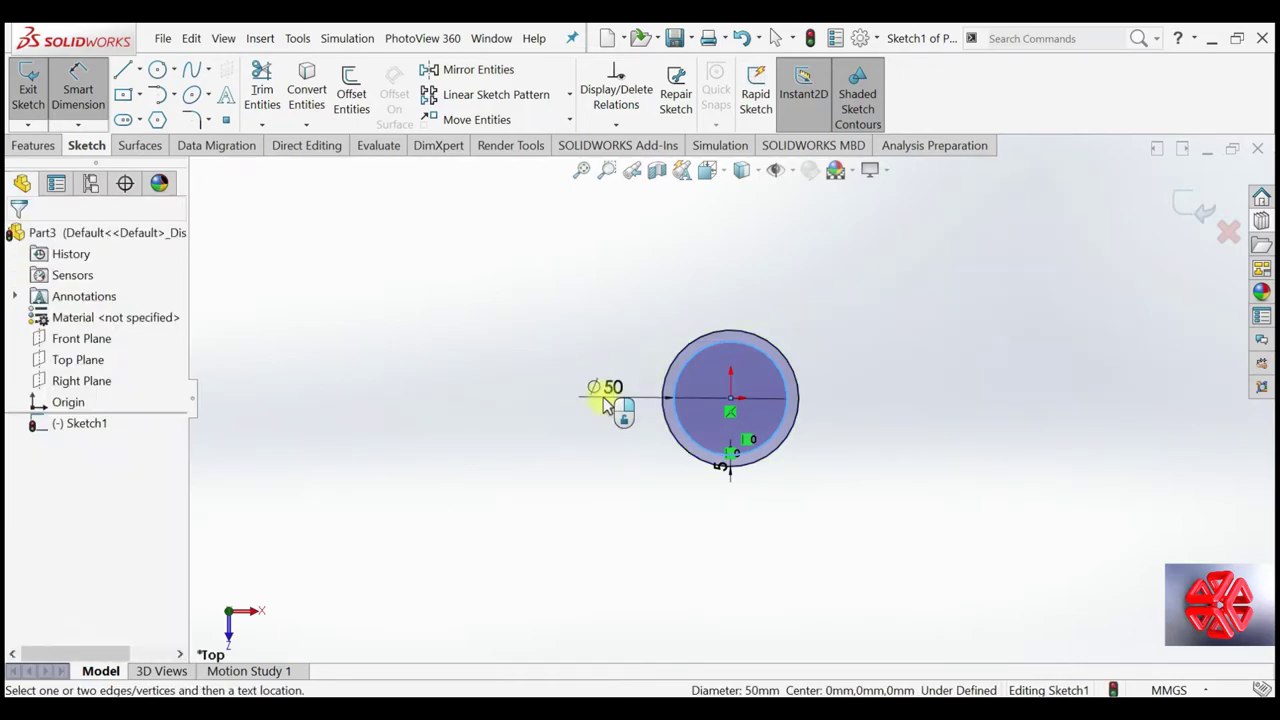
click(523, 406)
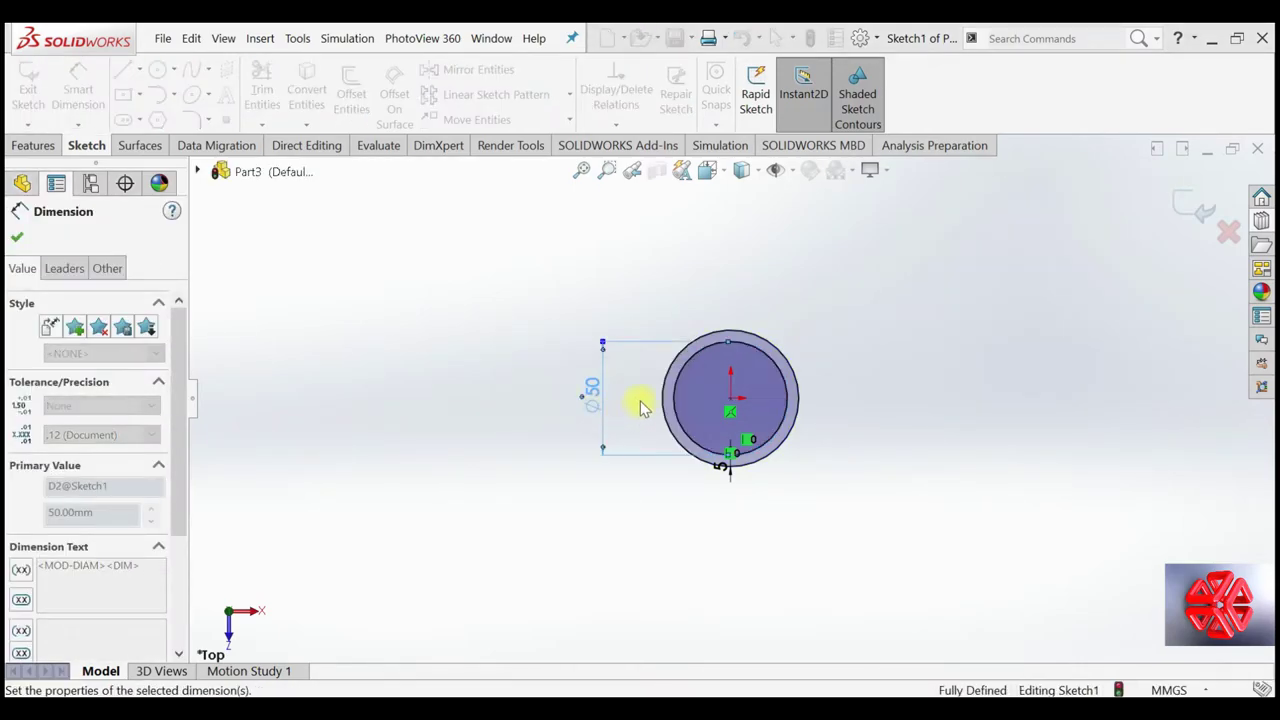
click(662, 400)
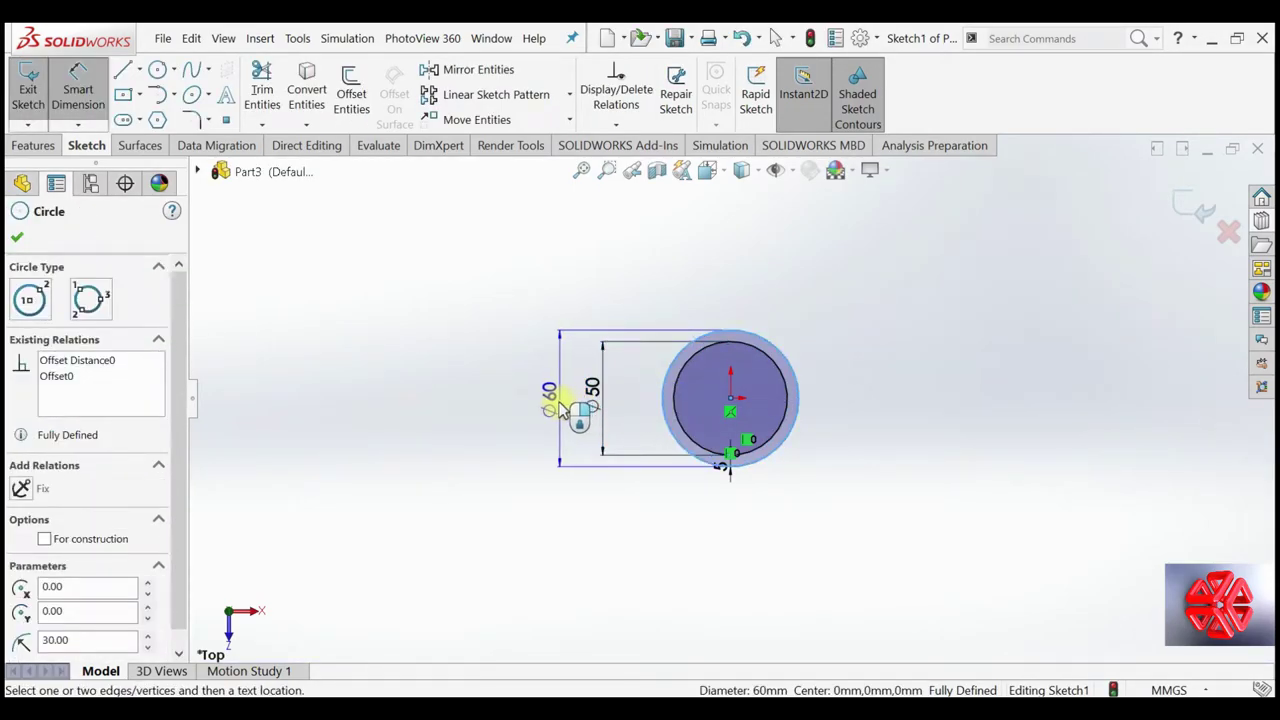
click(557, 405)
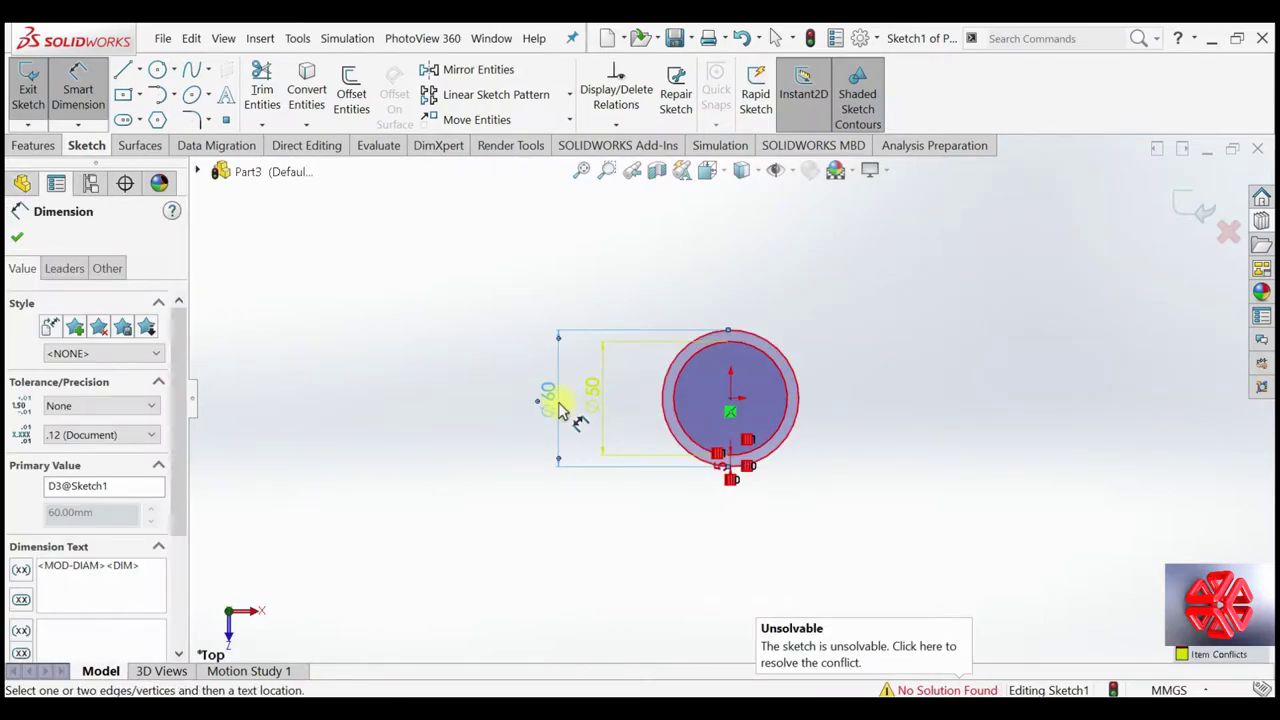
click(17, 237)
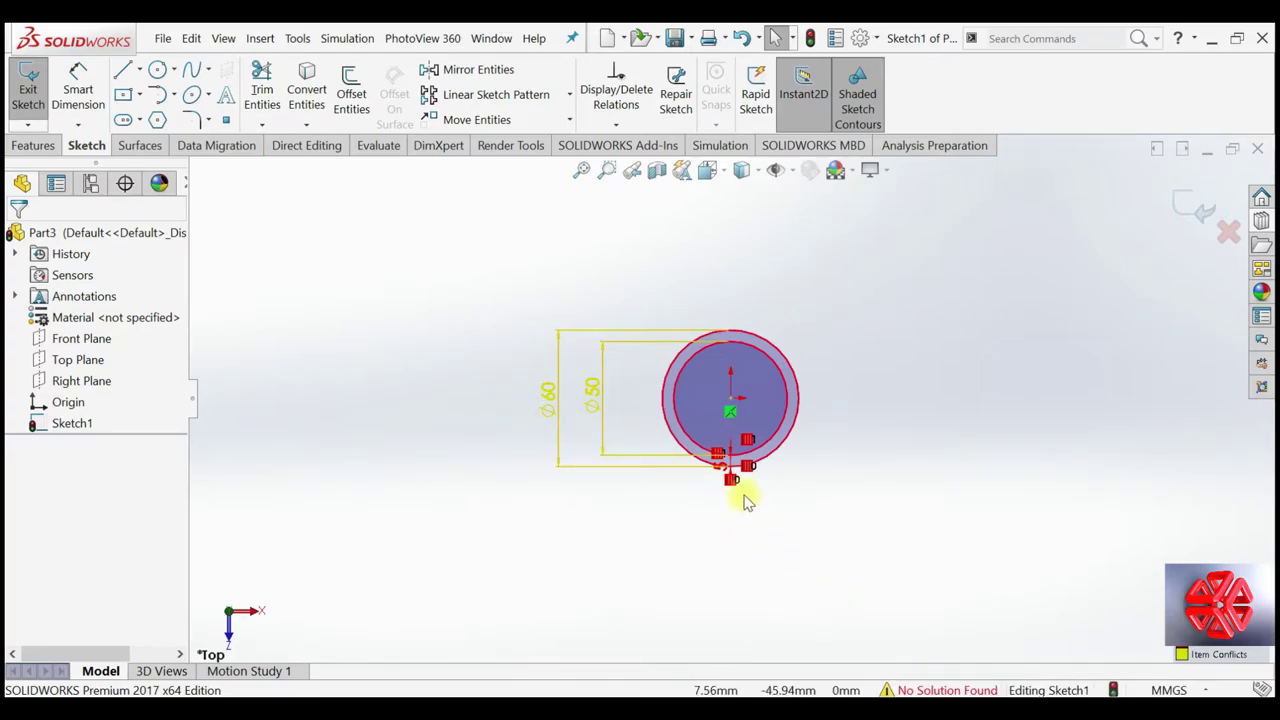
Delete the conflicting offset relation so the Ø50/Ø60 ring sketch solves
scroll(732, 475, down, 2)
scroll(725, 450, down, 3)
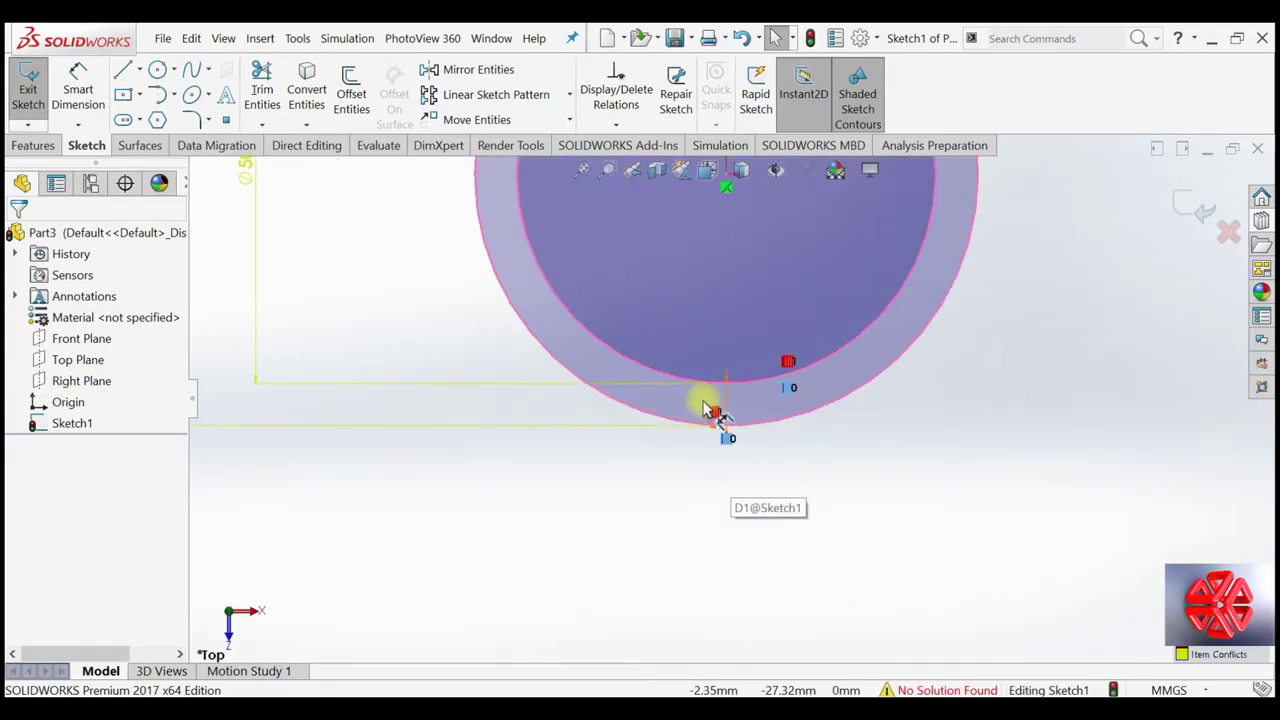
scroll(715, 423, up, 1)
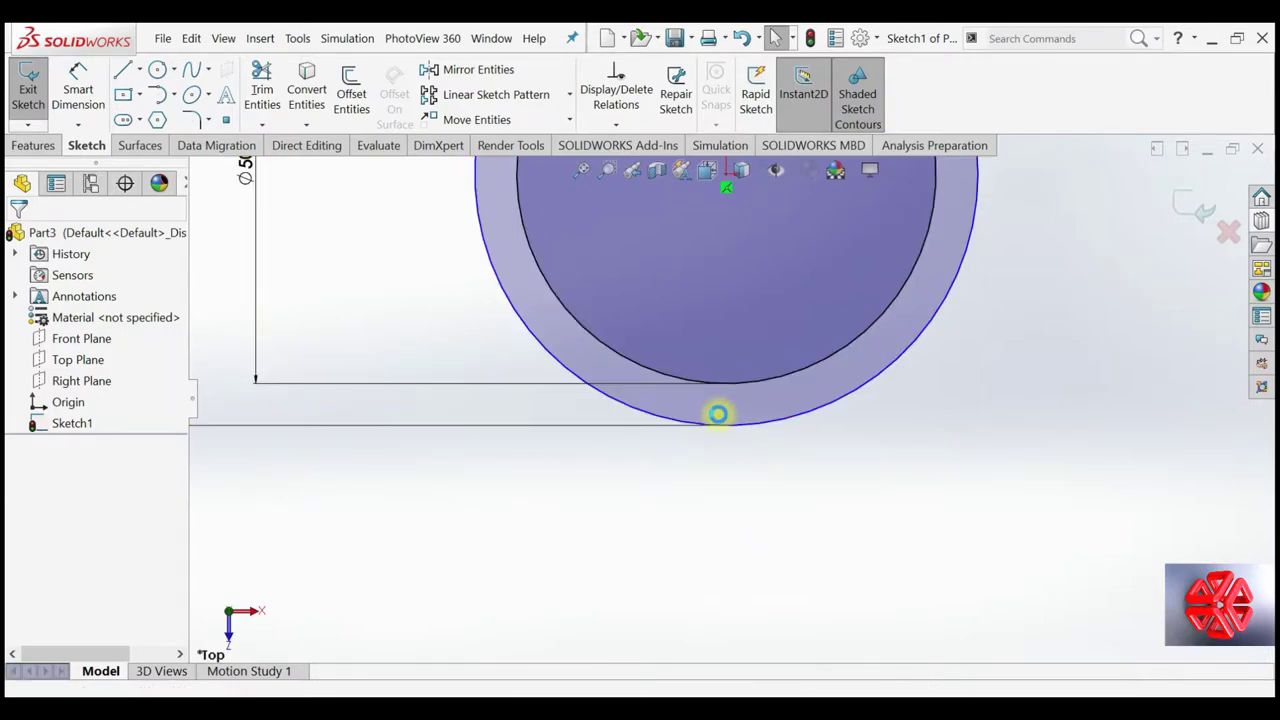
drag(717, 411, 660, 403)
scroll(654, 417, up, 3)
scroll(652, 421, down, 1)
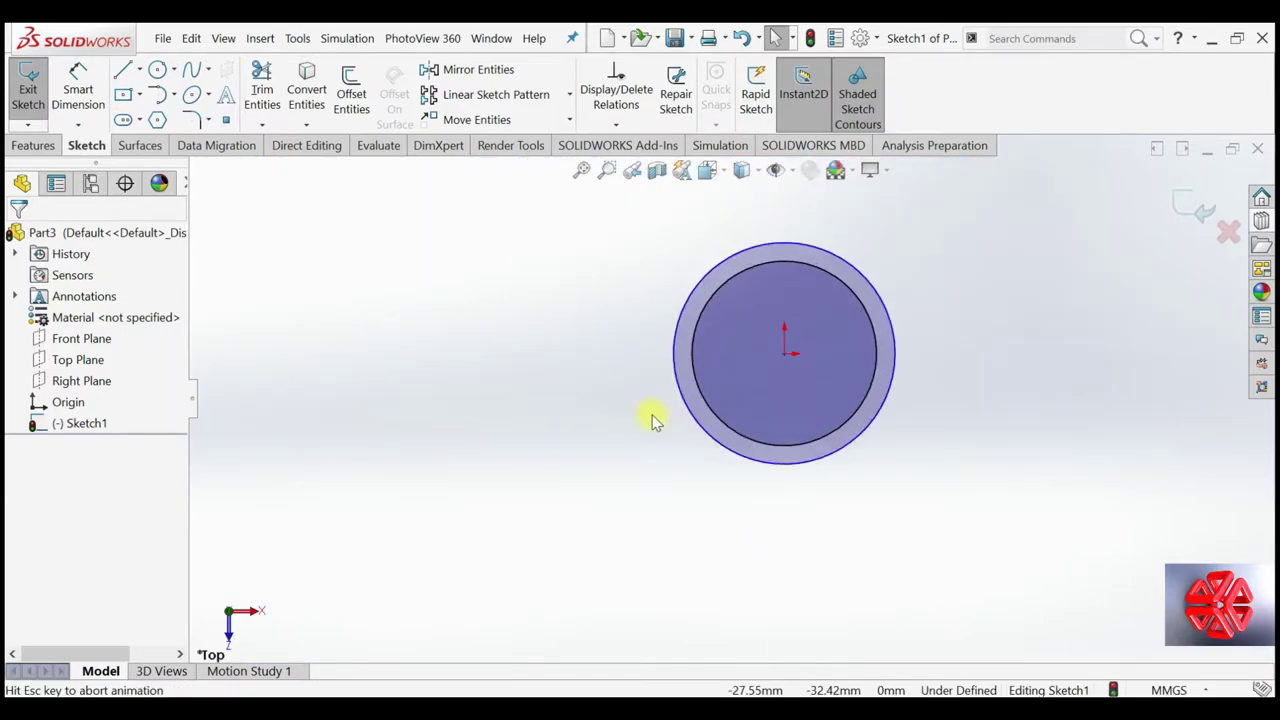
scroll(649, 418, down, 1)
click(33, 145)
click(36, 88)
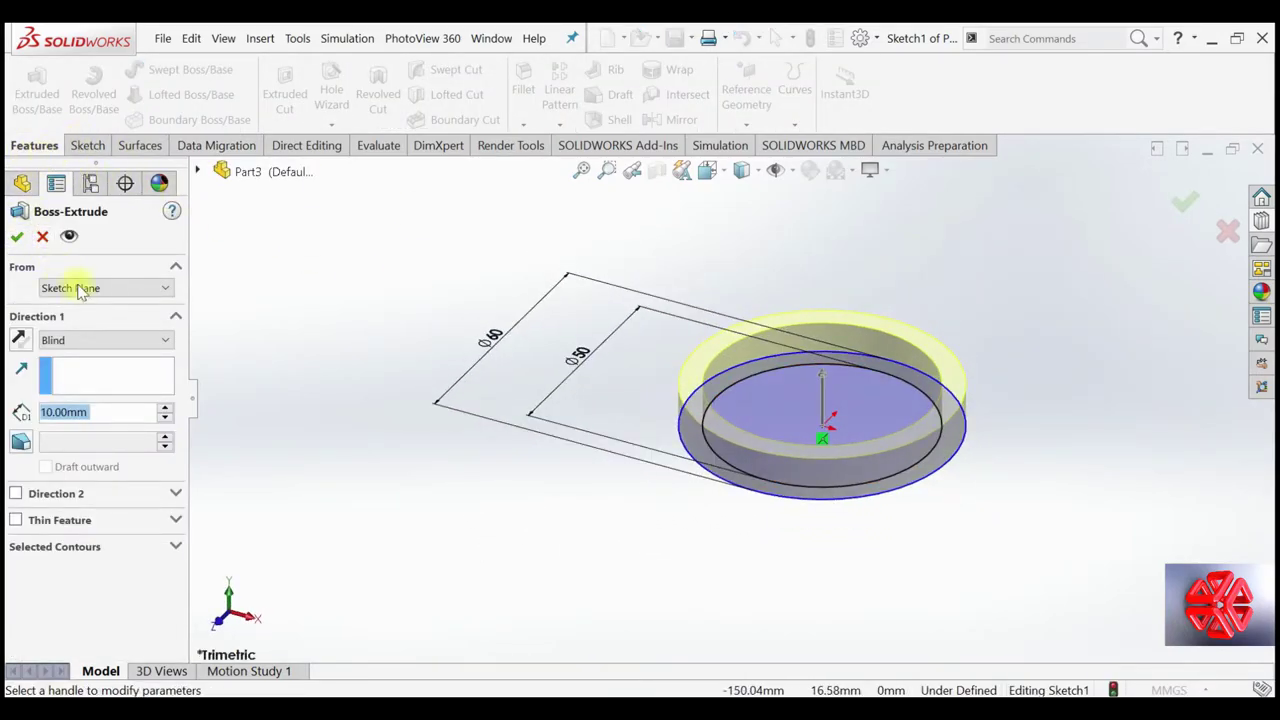
Extrude the Ø60/Ø50 ring 50 mm Mid Plane into a hollow tube, correcting an initial 40 mm entry
click(78, 339)
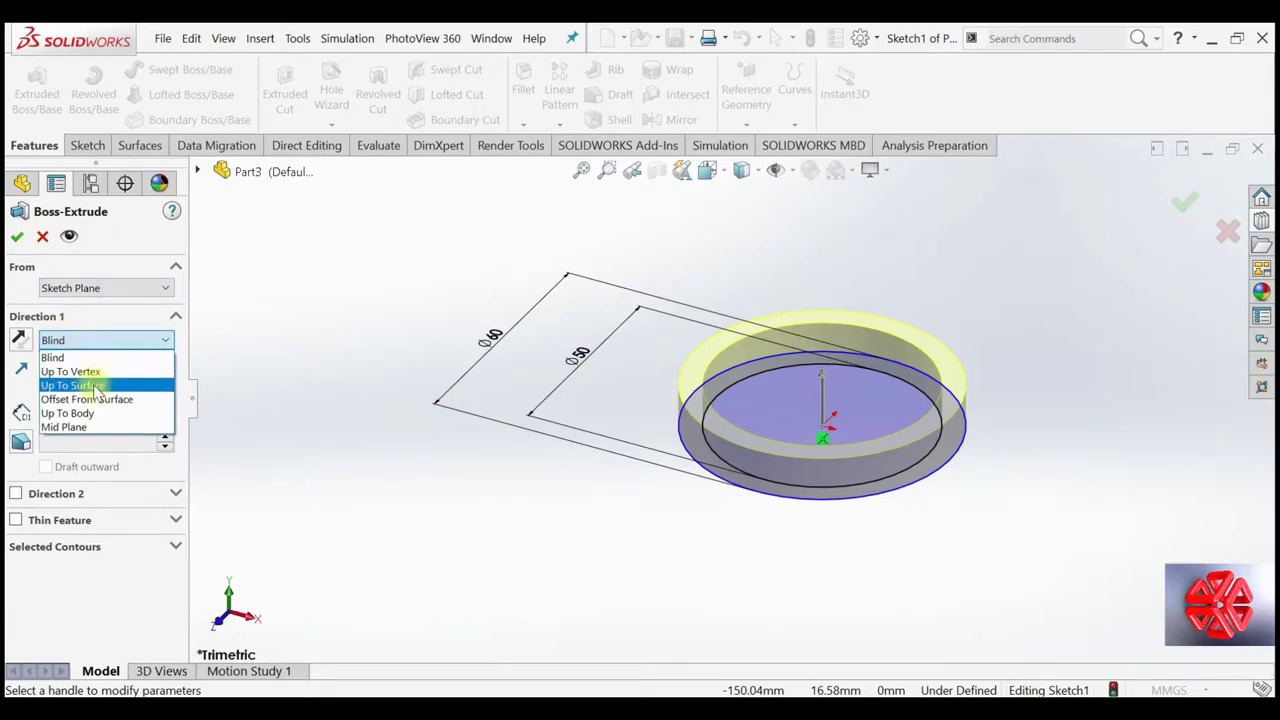
click(97, 427)
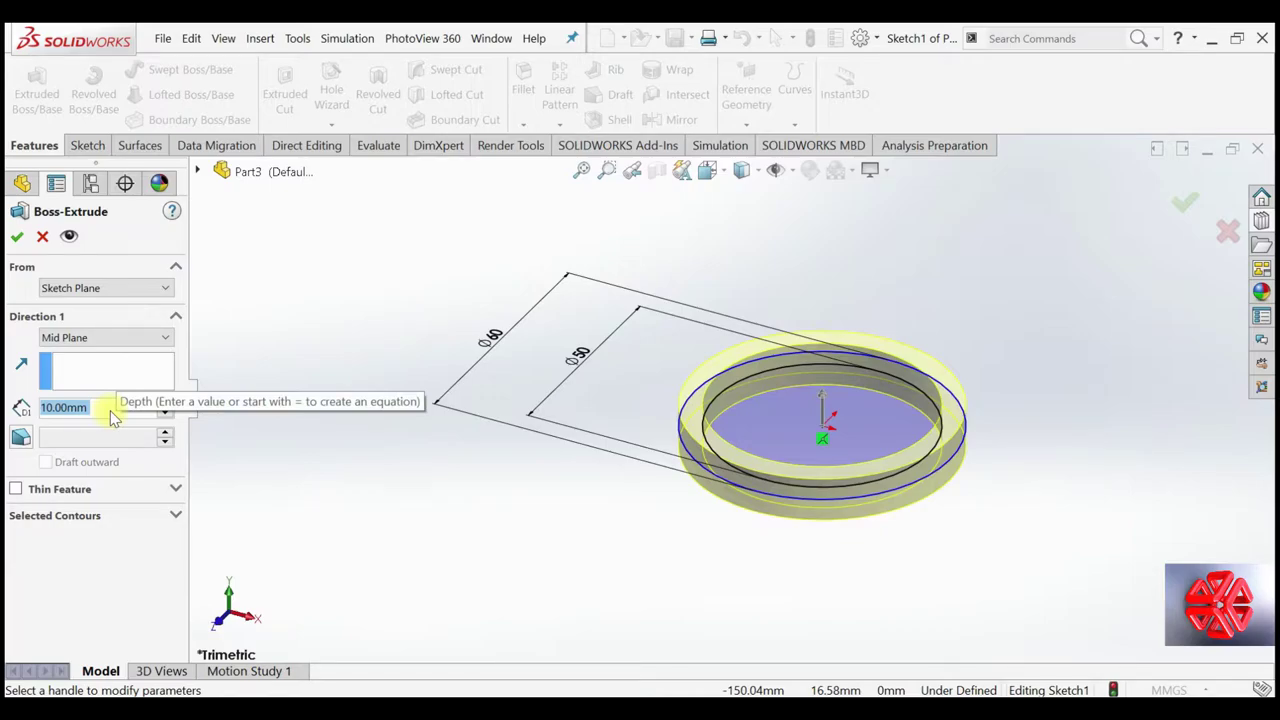
text(40)
key(Return)
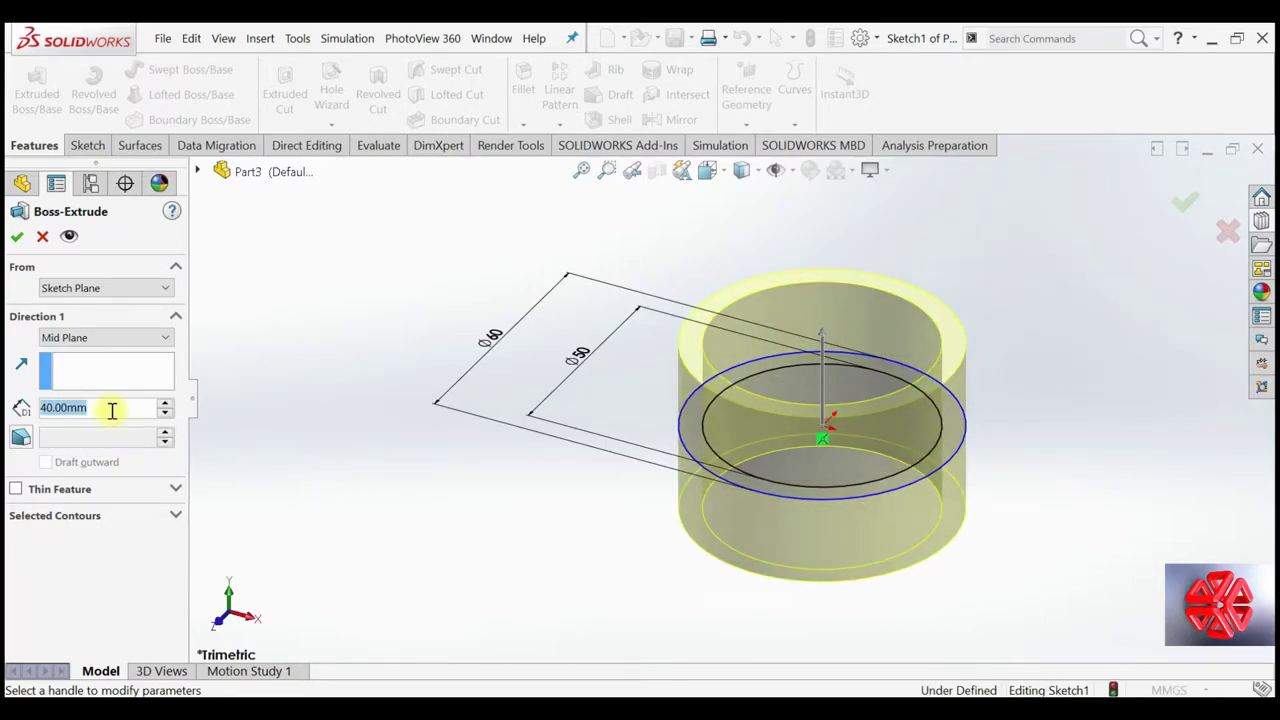
text(50)
key(Return)
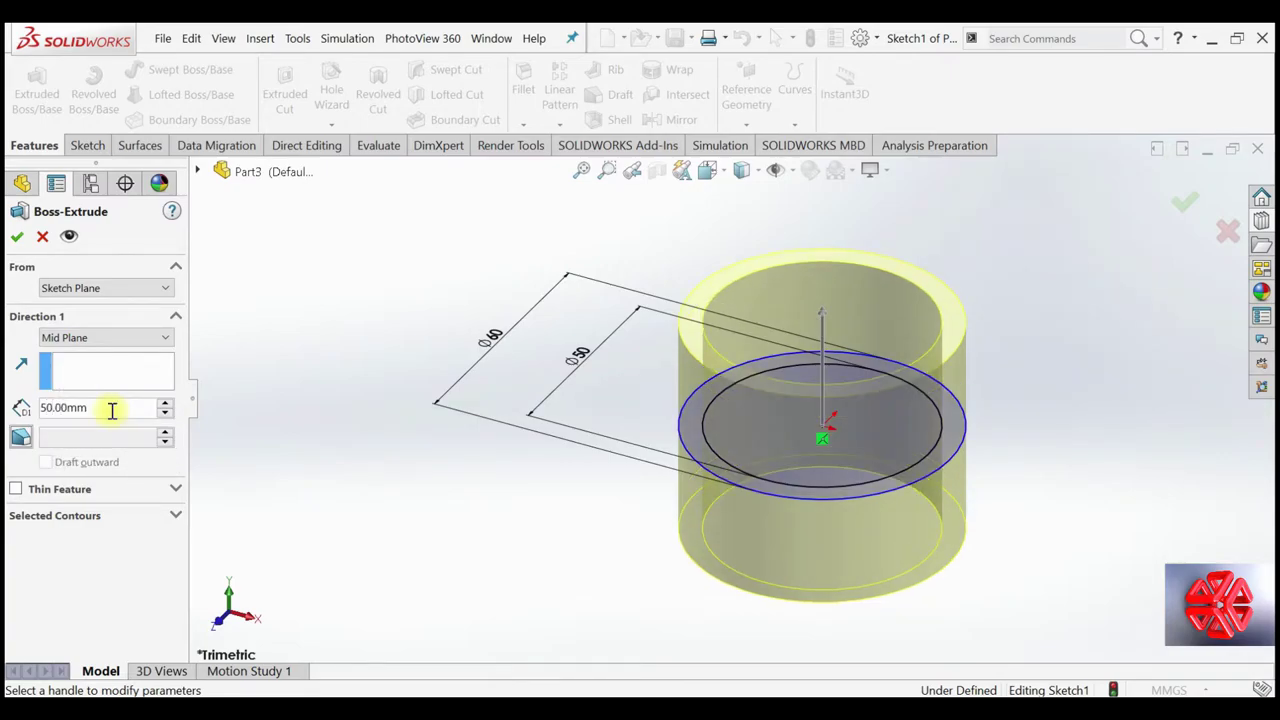
click(17, 237)
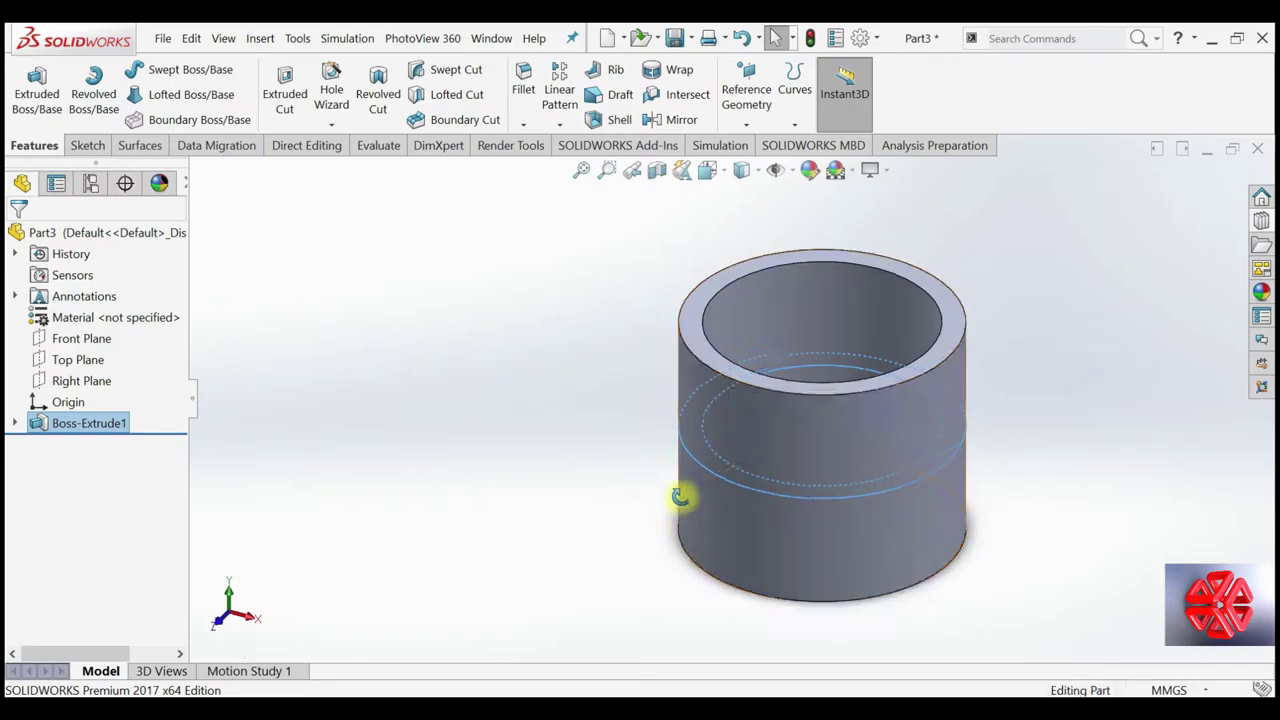
middle_drag(680, 497, 686, 337)
On the tube's bottom face, convert the inner bottom edge into a sketch circle
click(953, 540)
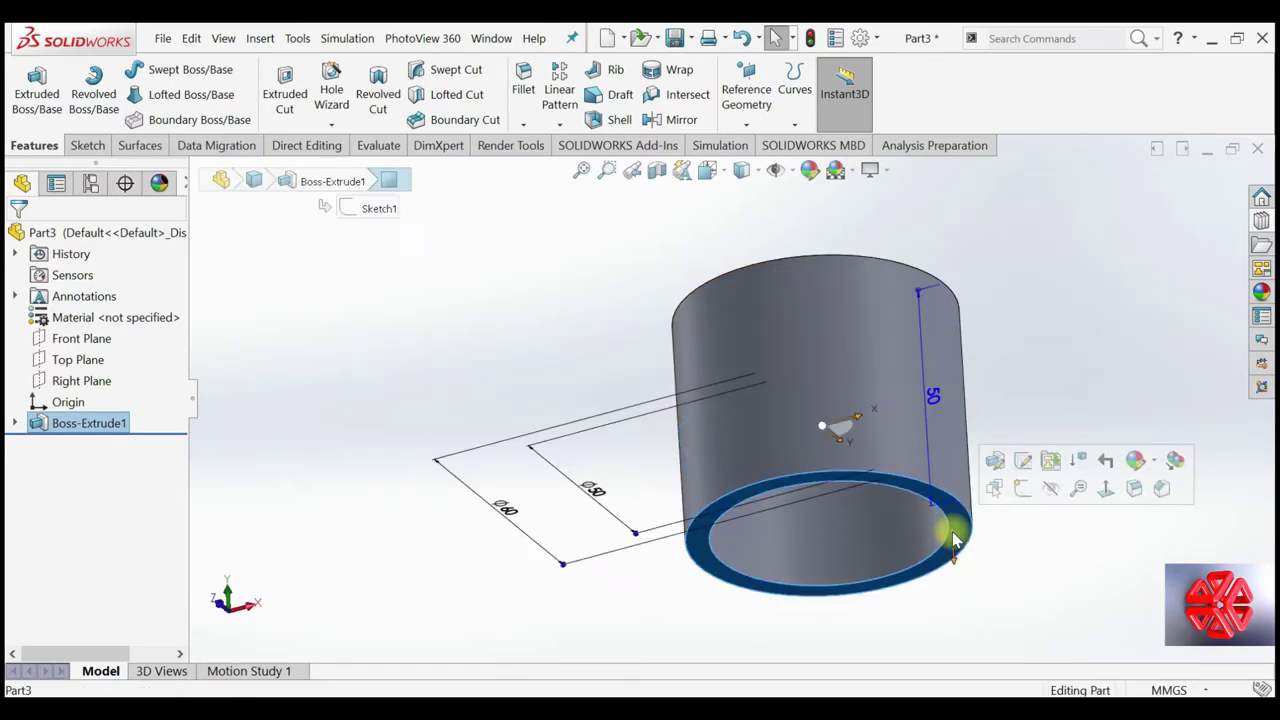
click(1022, 488)
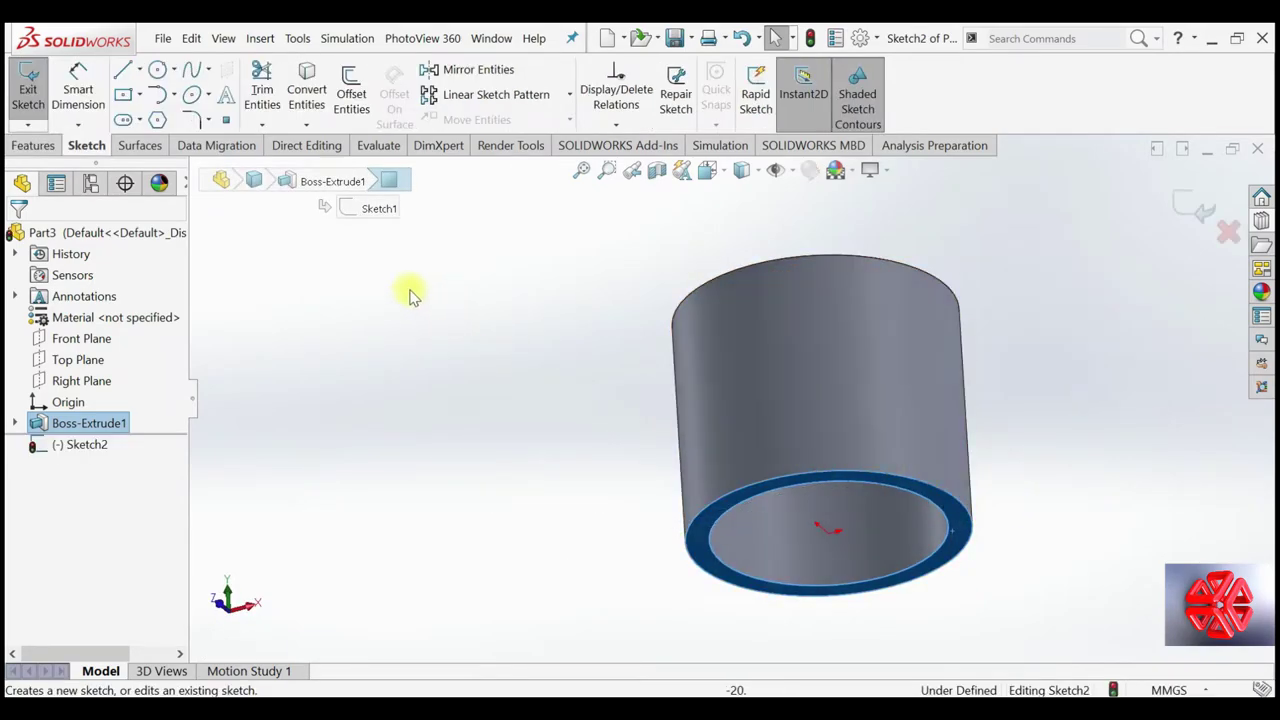
click(306, 95)
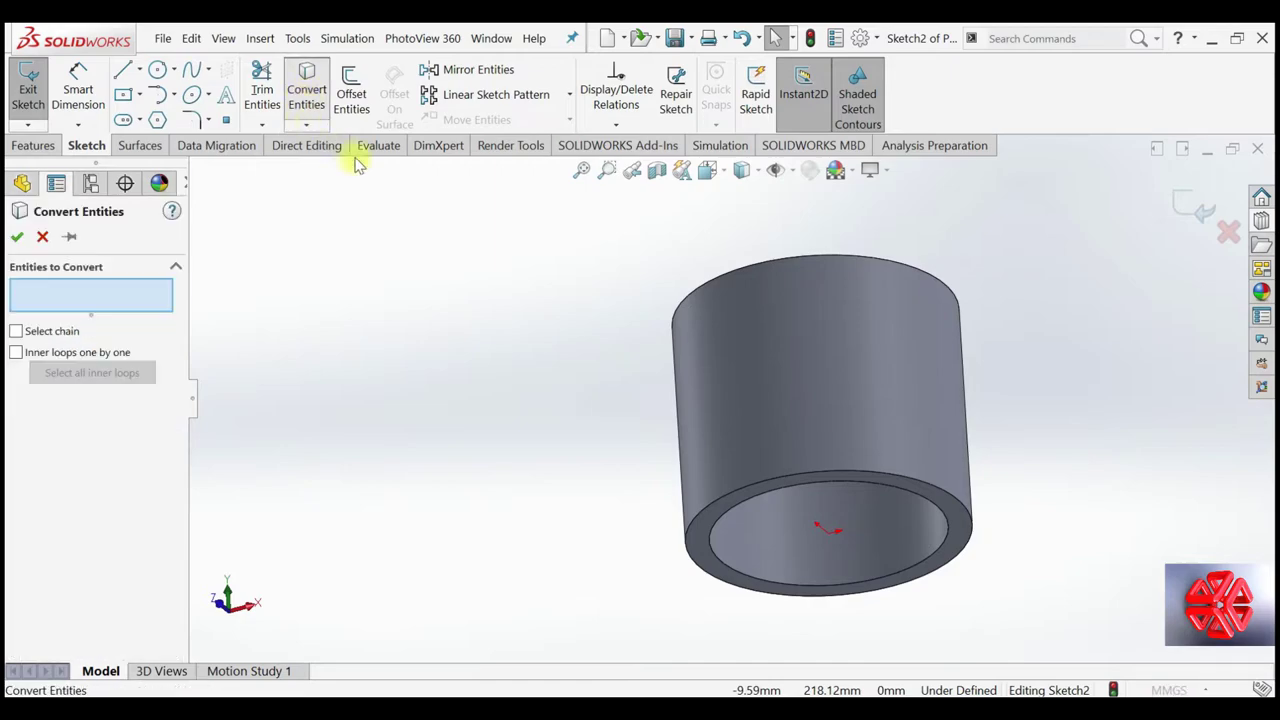
click(757, 500)
click(760, 371)
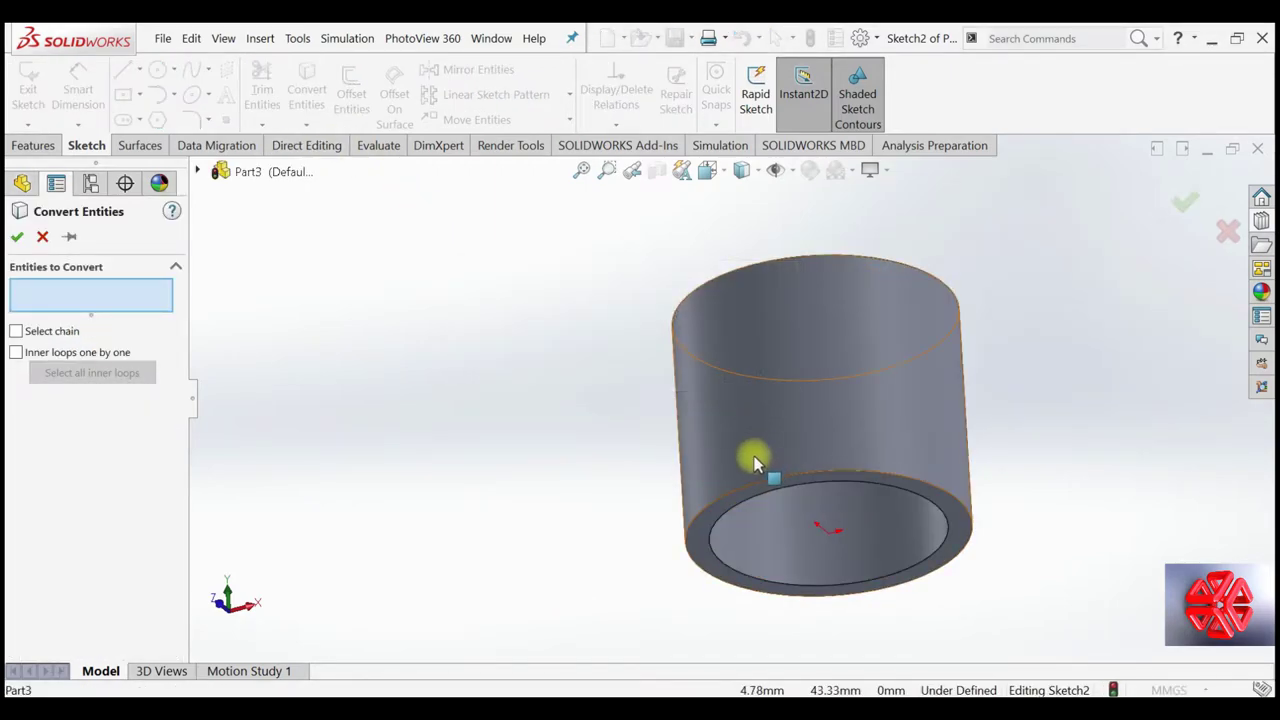
click(757, 495)
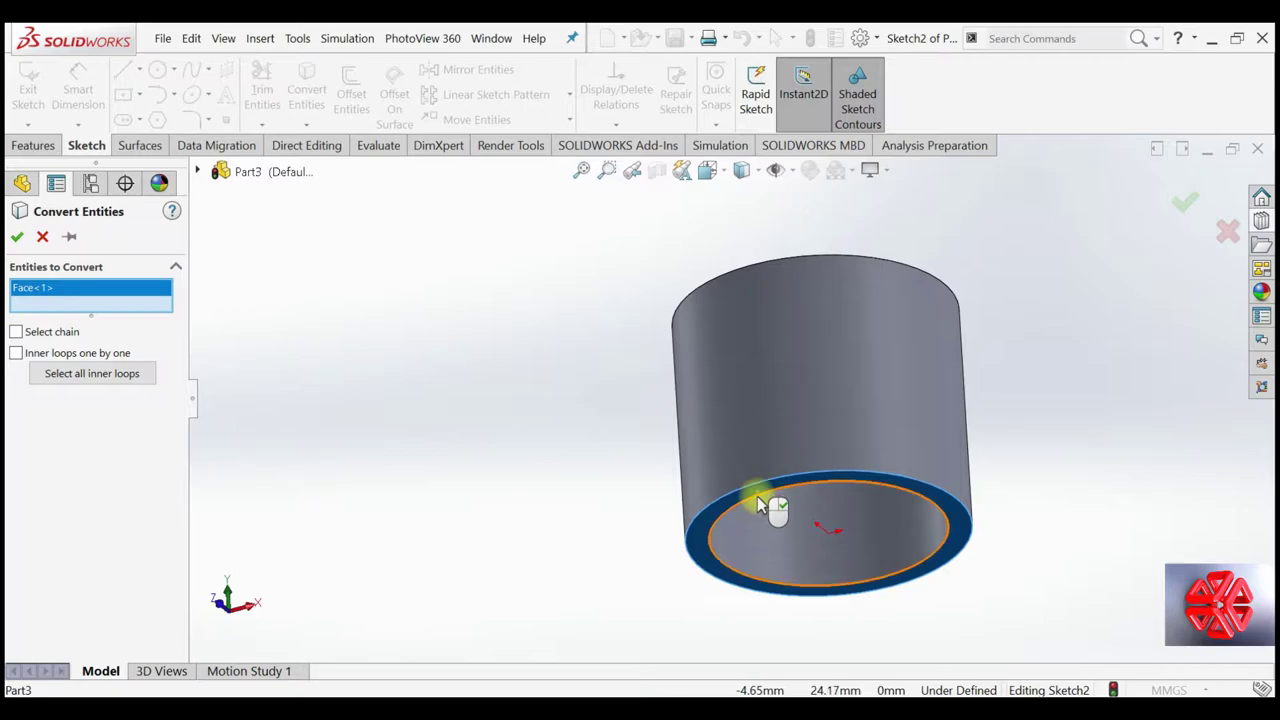
click(757, 497)
click(27, 289)
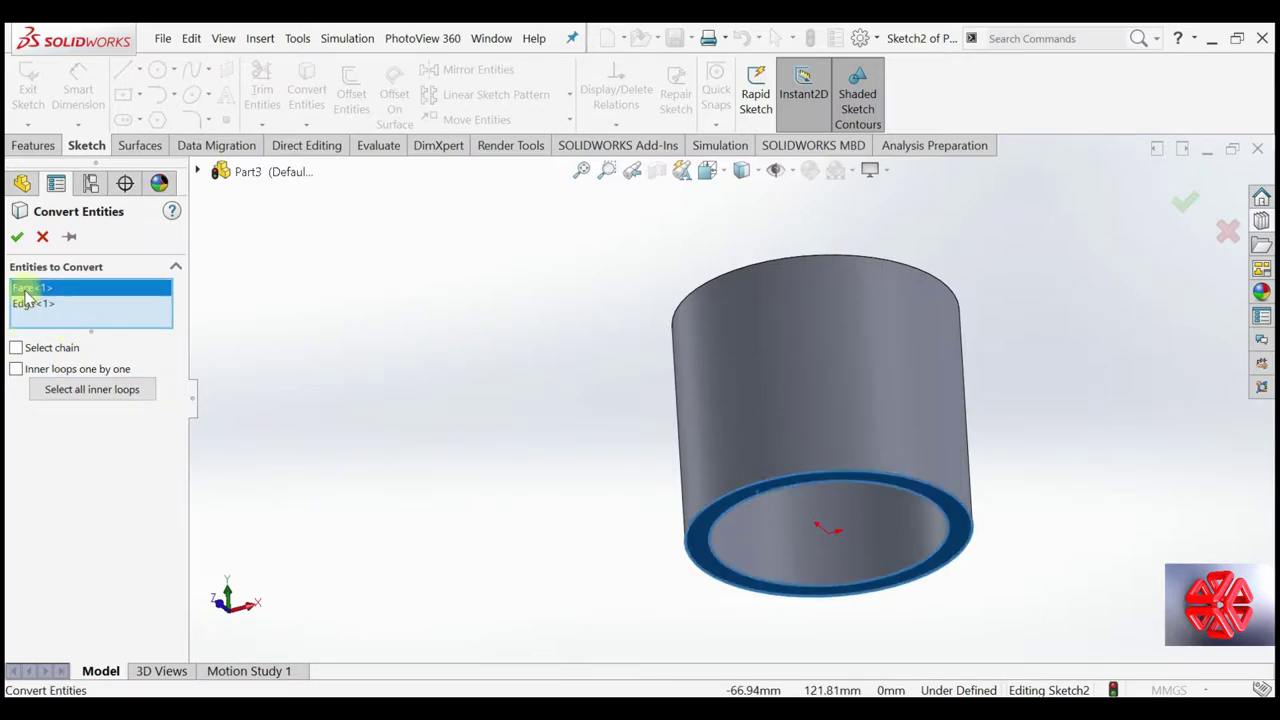
key(Delete)
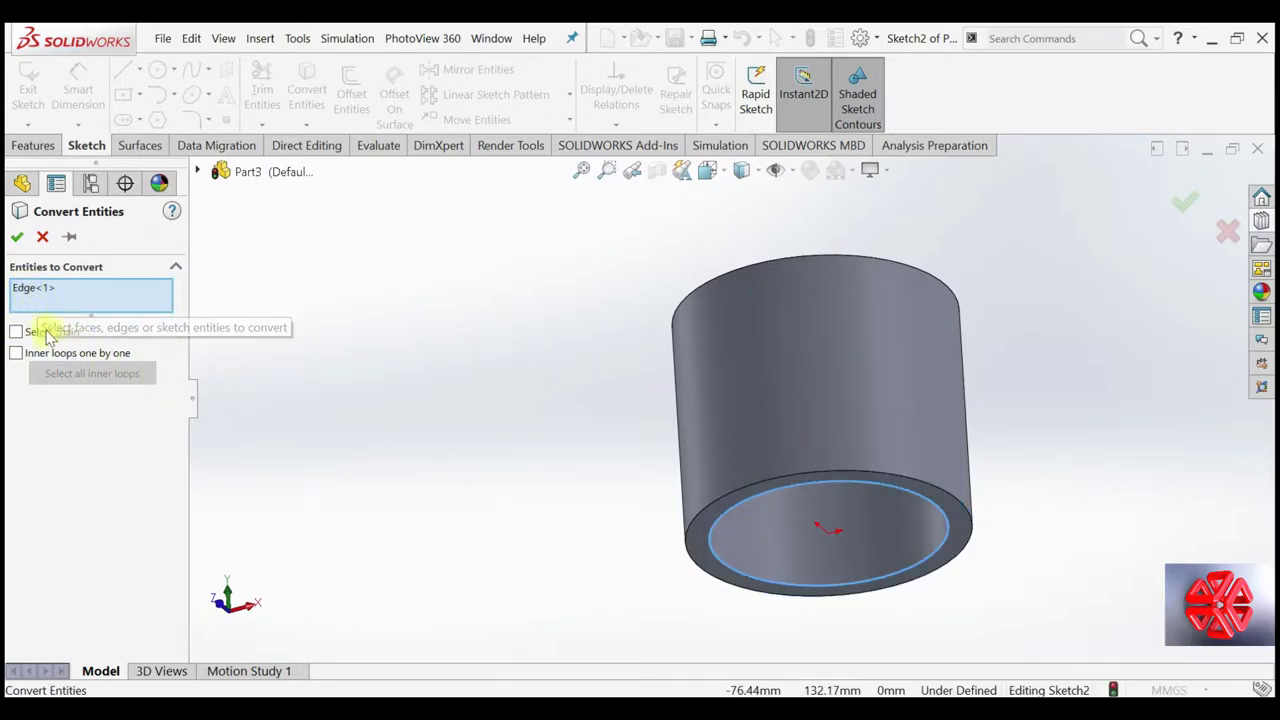
click(17, 236)
Extrude the converted circle 10 mm Blind, reversed inward, to form the cup's floor
click(33, 146)
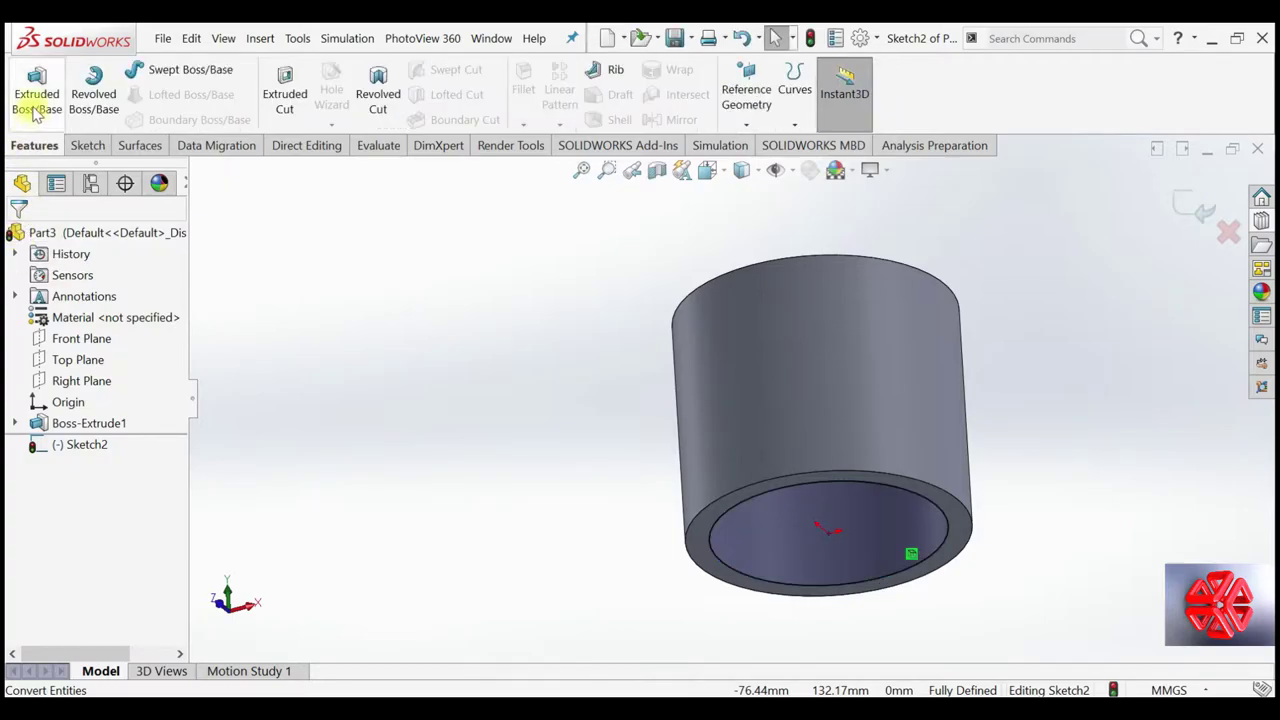
click(37, 92)
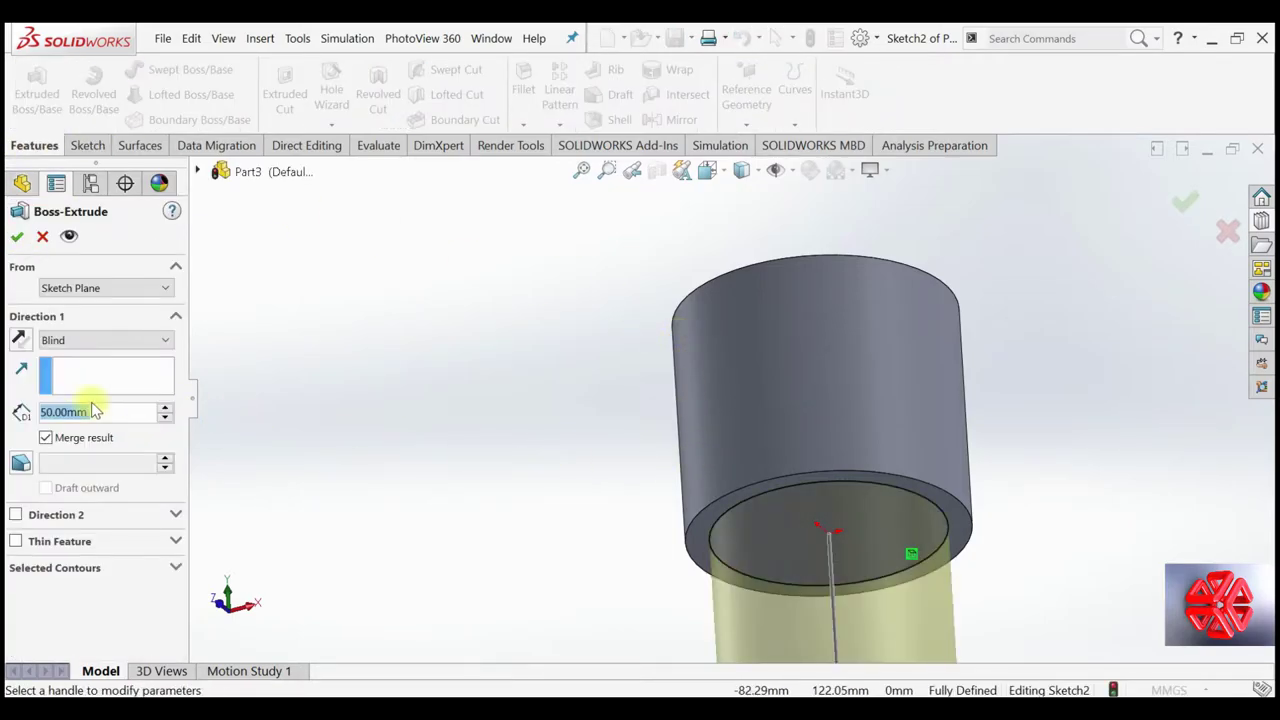
click(20, 340)
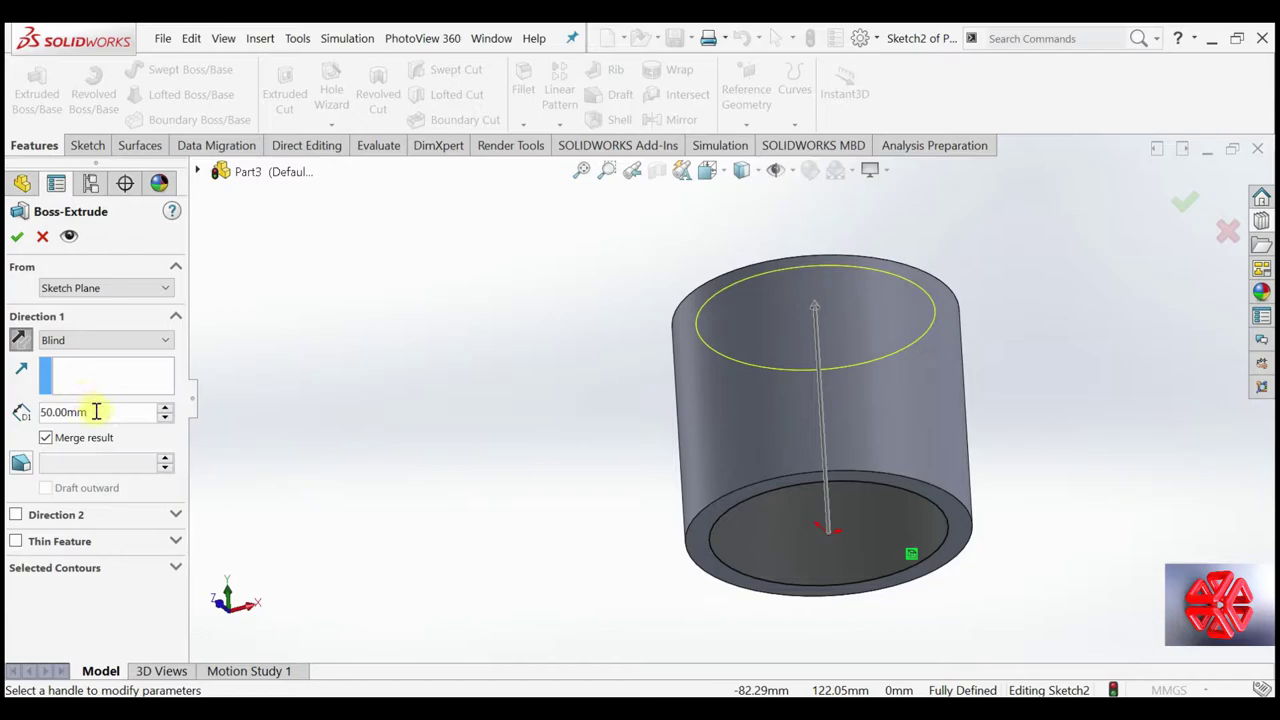
double_click(96, 411)
text(10)
key(Return)
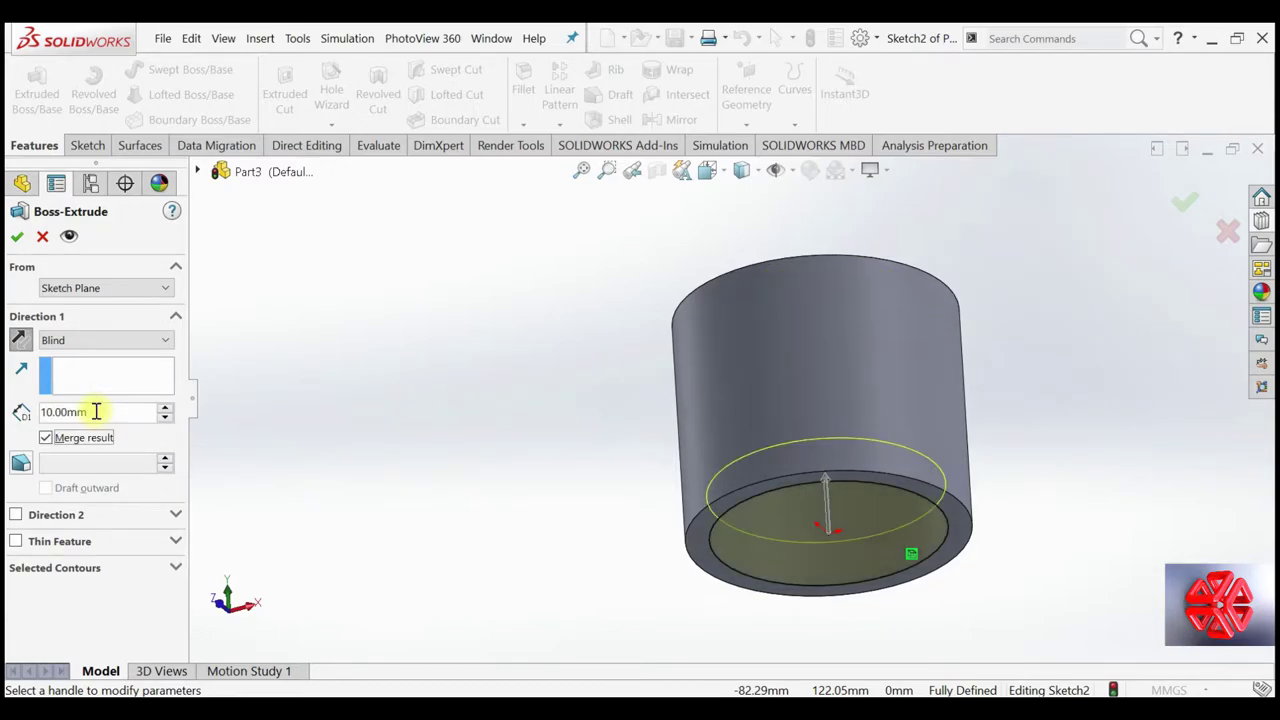
click(18, 240)
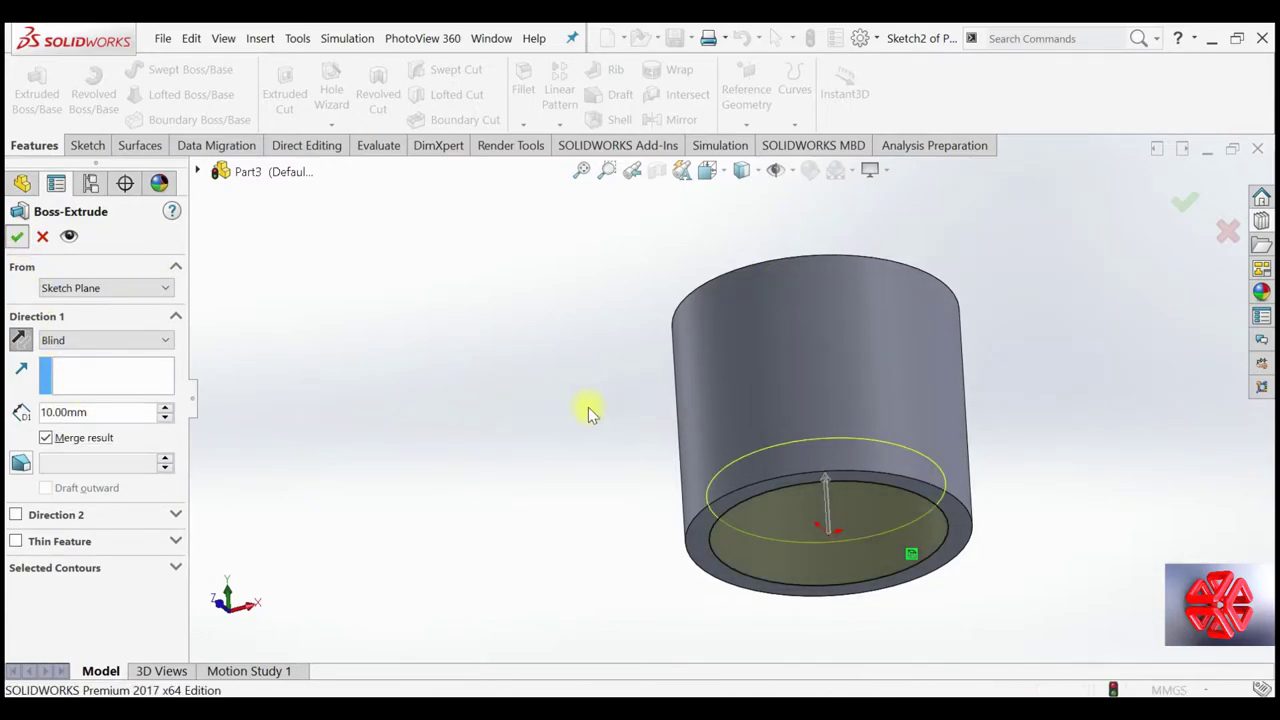
key(space)
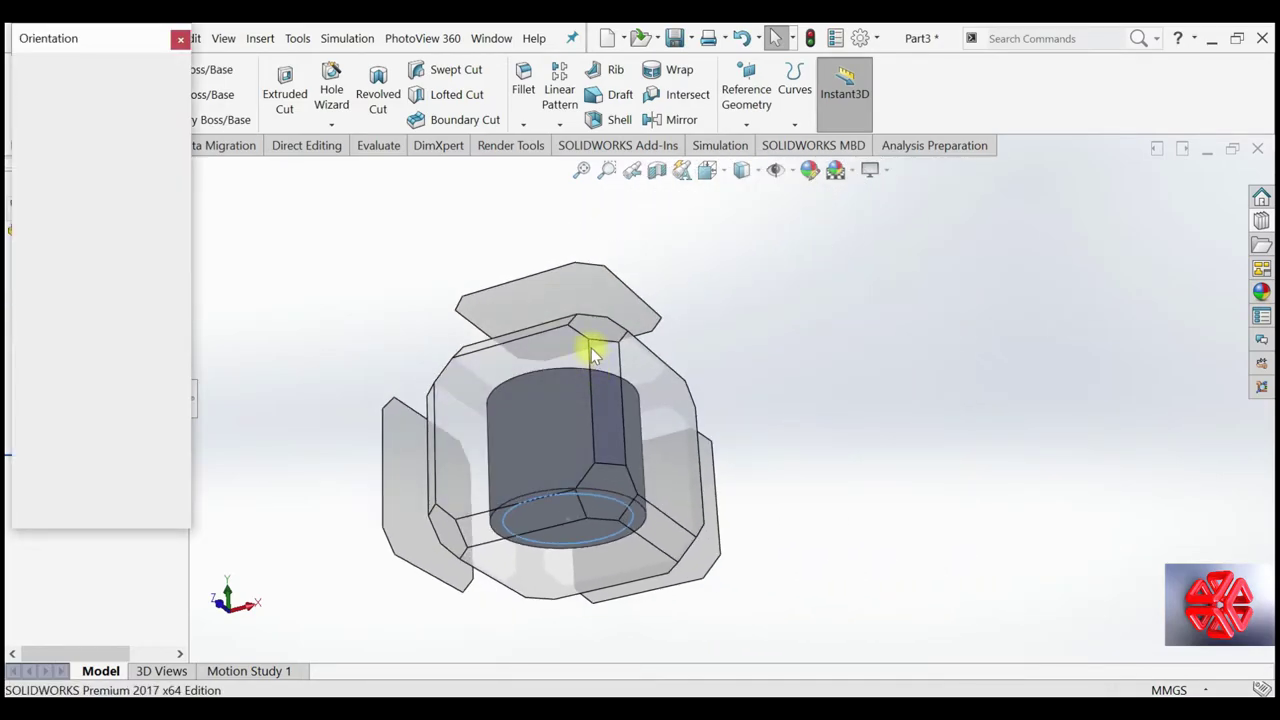
In isometric view, save the cup over PART1.SLDPRT on the Desktop, then create new Part4
click(594, 337)
click(488, 354)
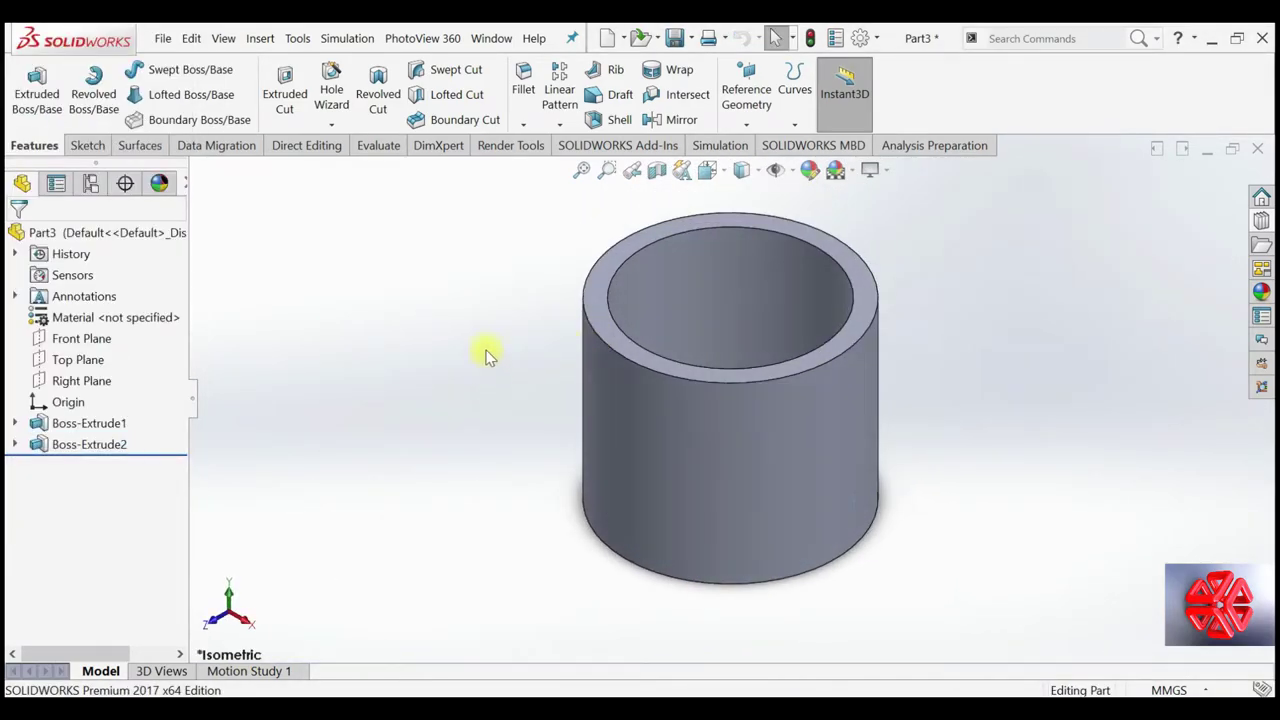
key(ctrl+s)
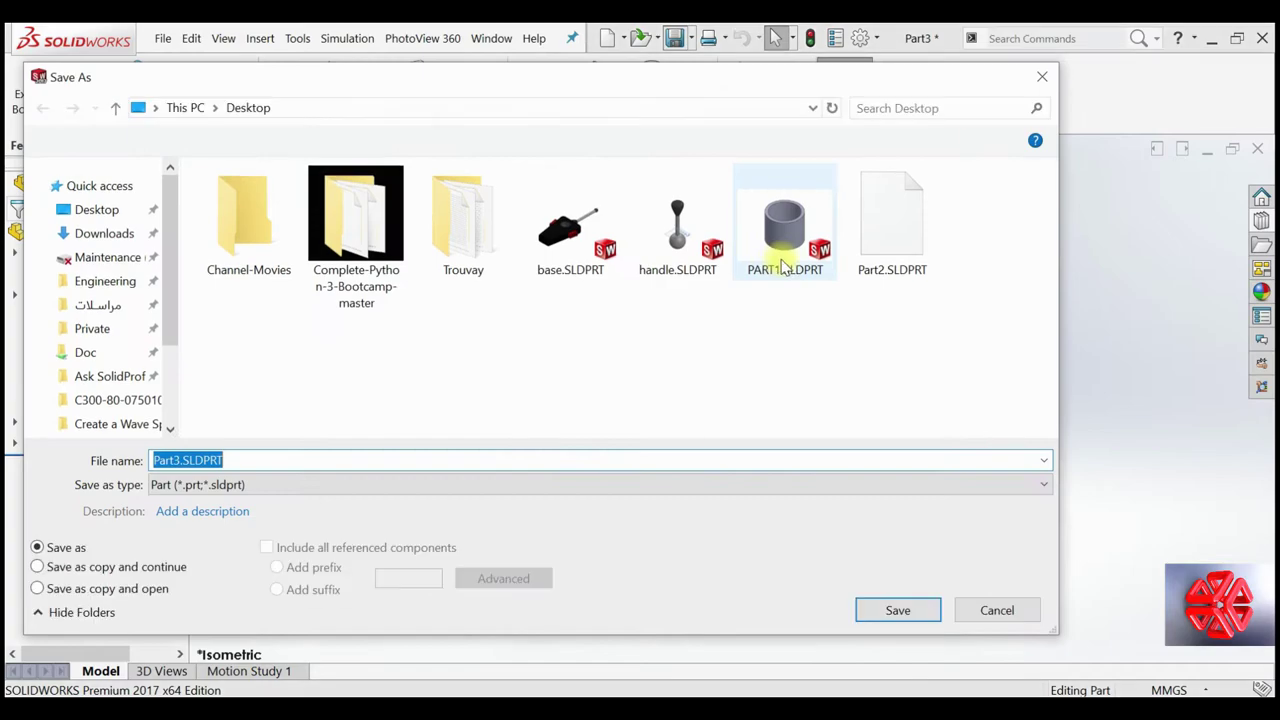
click(784, 225)
click(897, 610)
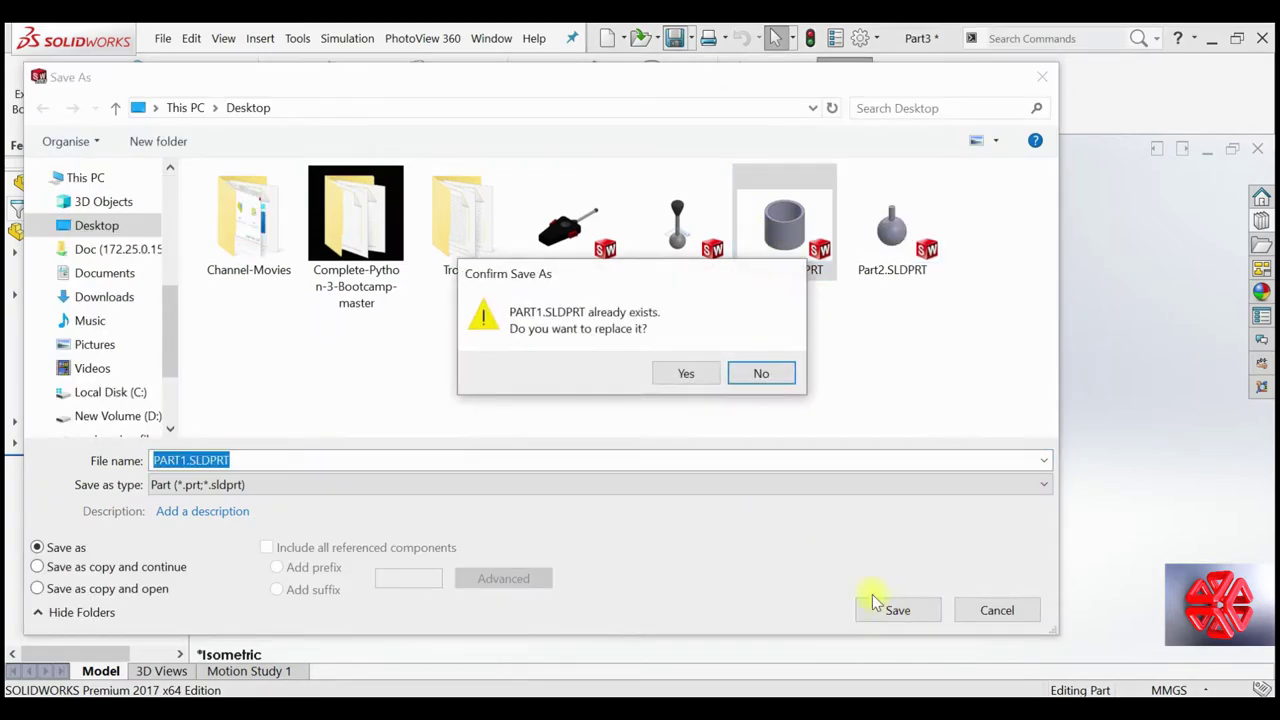
click(698, 380)
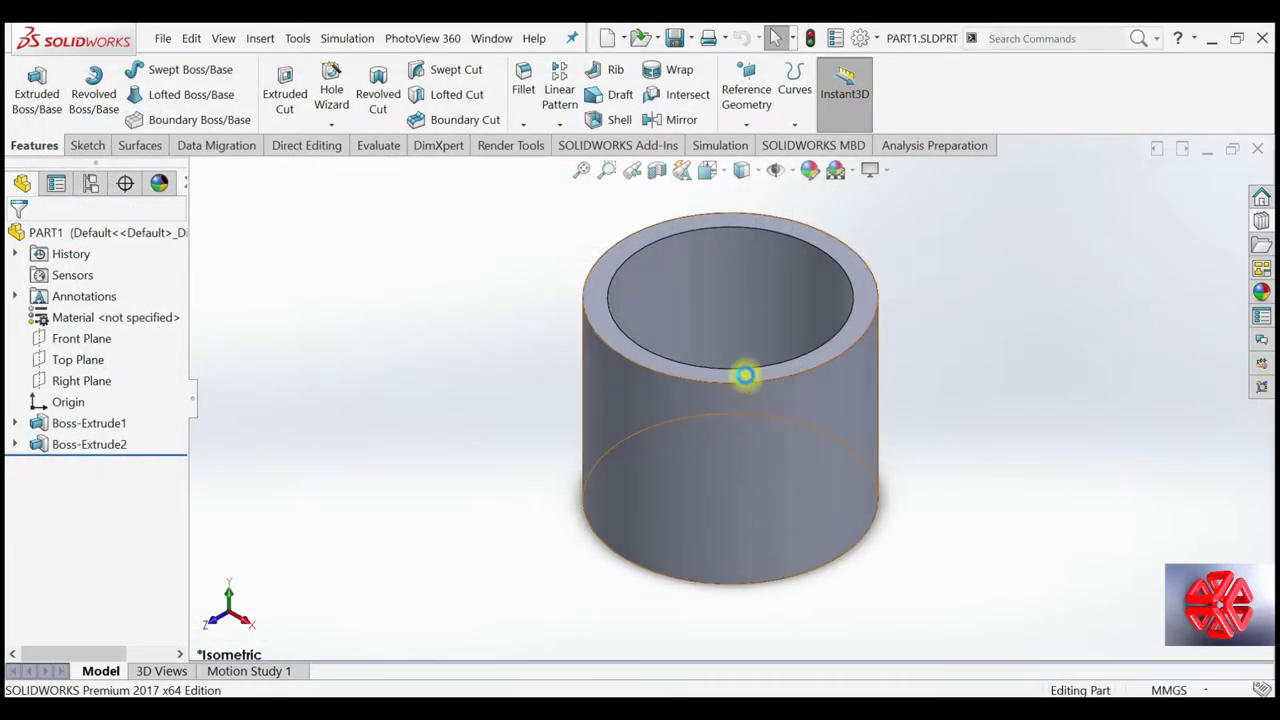
click(606, 38)
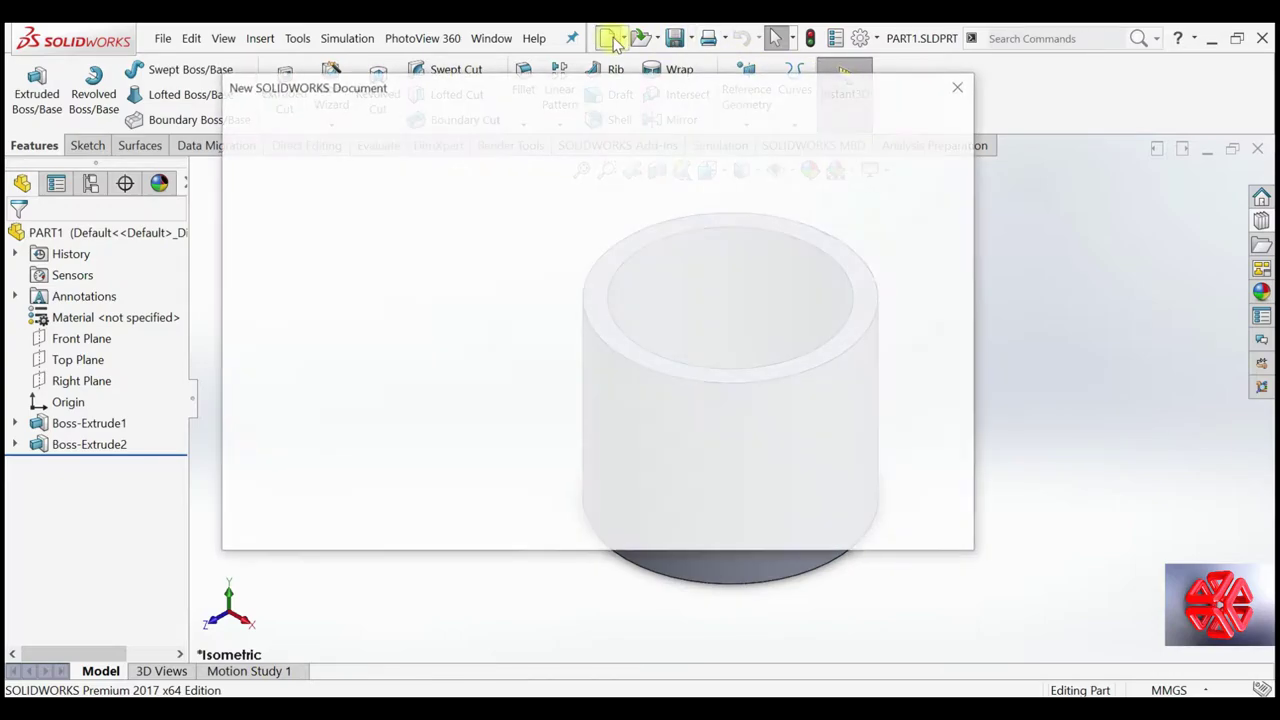
click(741, 524)
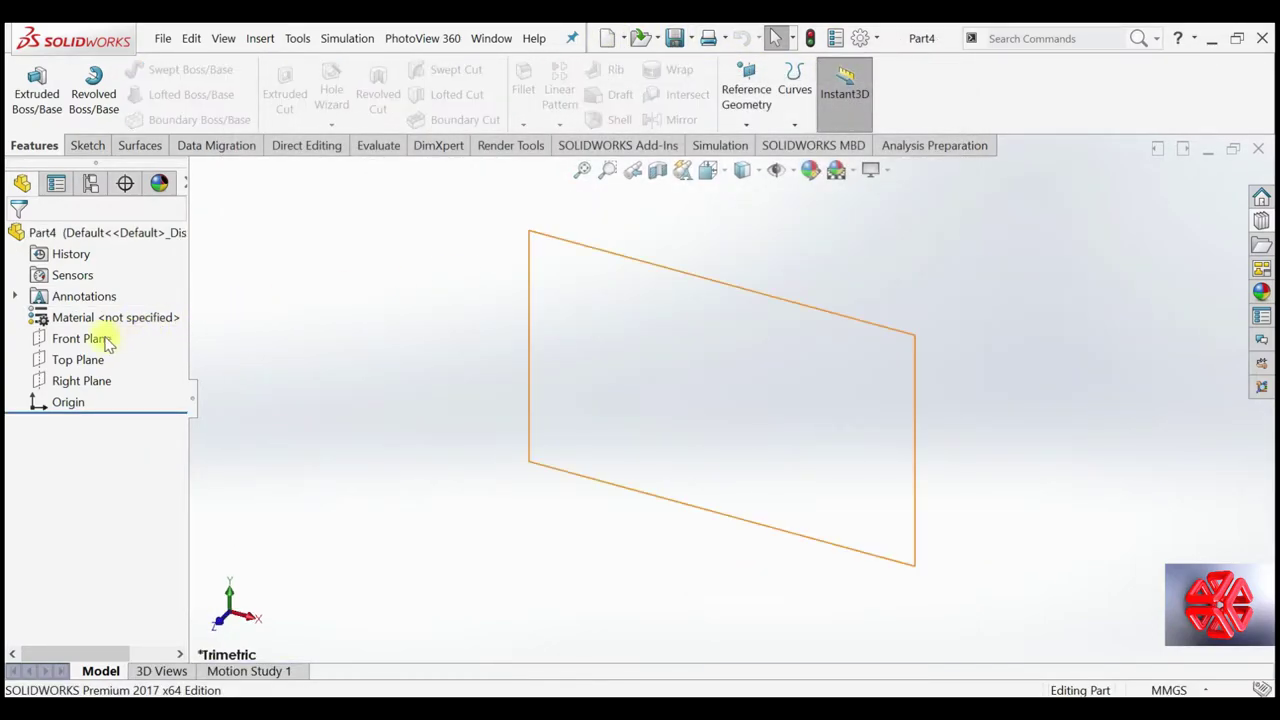
On the Front Plane, sketch a horizontal midpoint line through the origin and dimension it 50
click(95, 338)
click(200, 316)
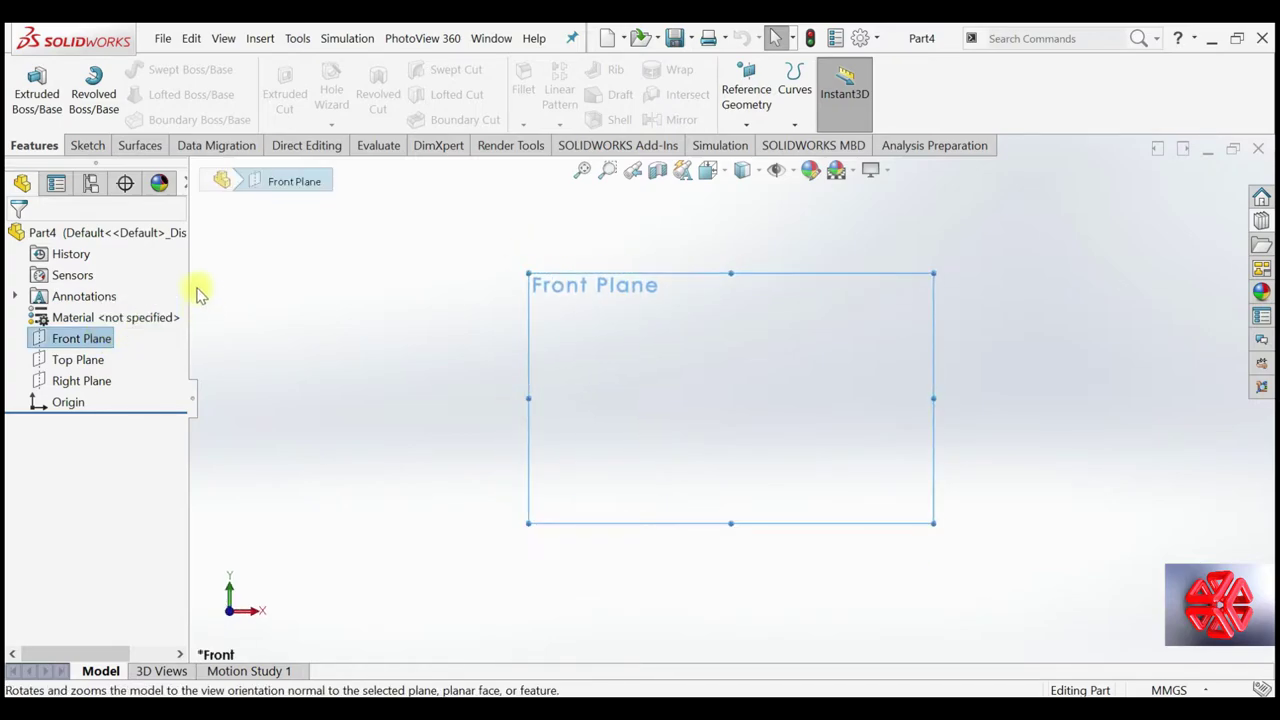
click(82, 138)
click(139, 71)
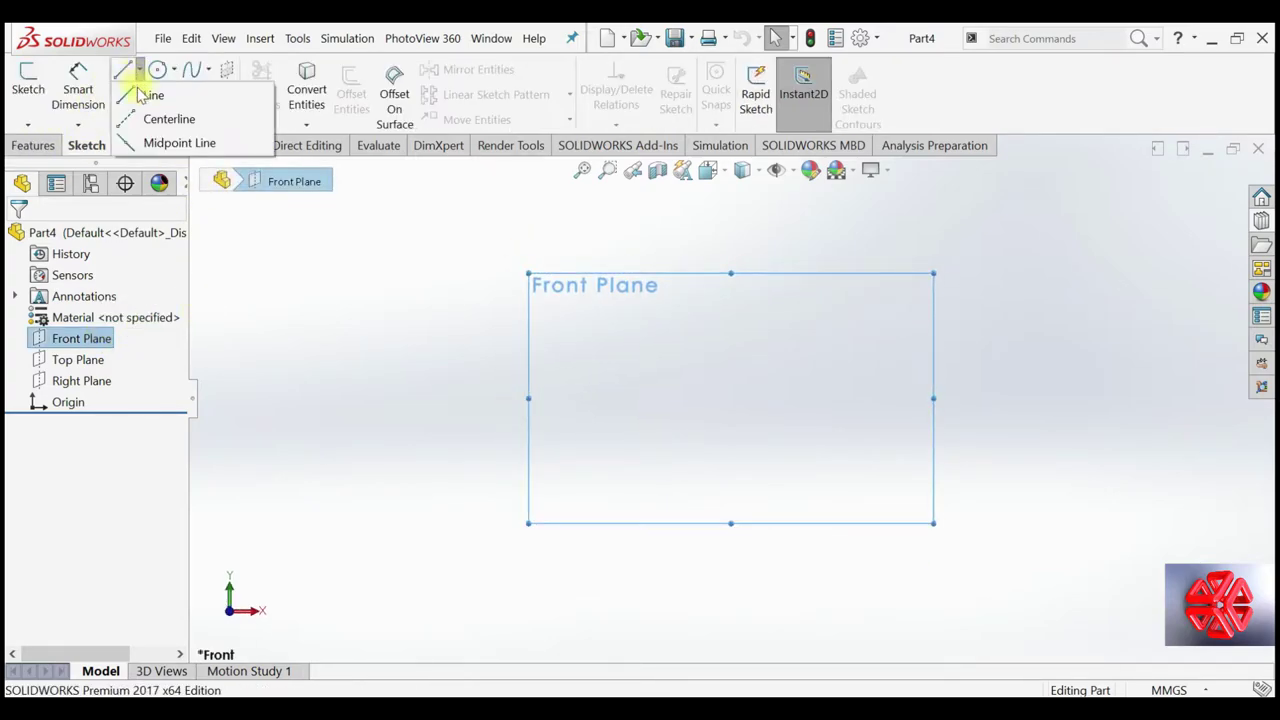
click(150, 143)
click(740, 398)
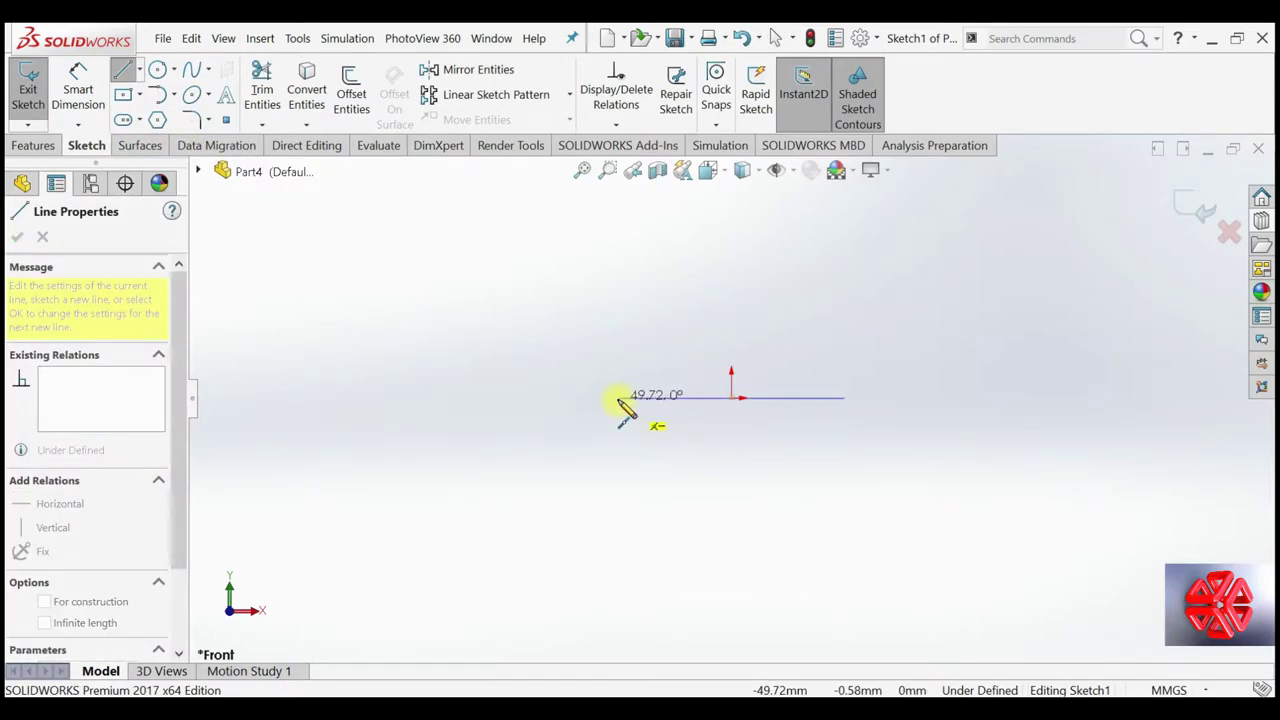
click(618, 398)
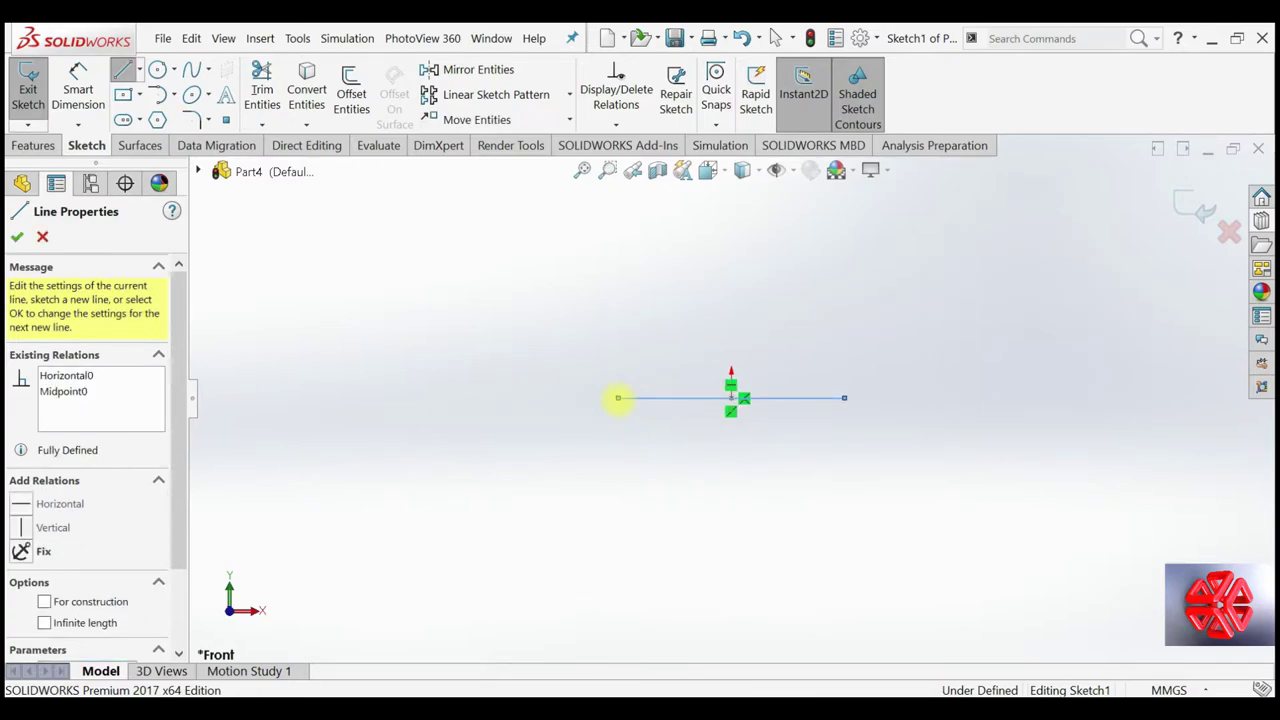
click(78, 90)
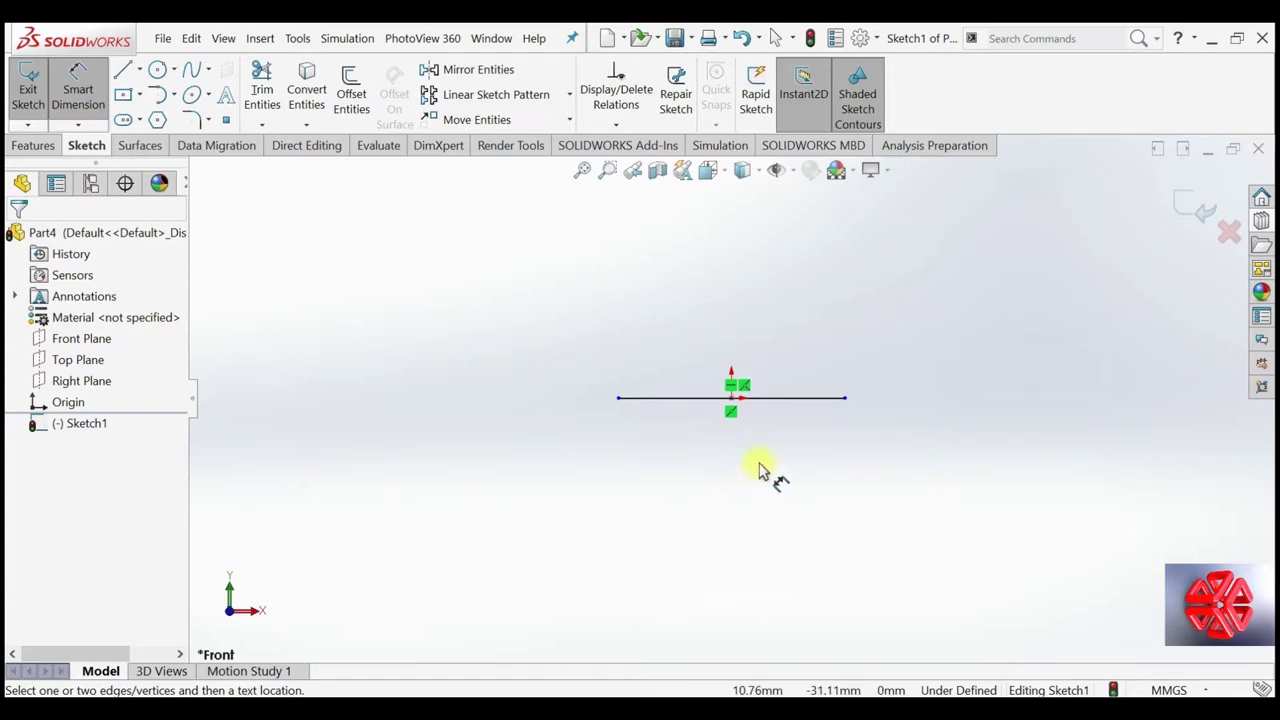
click(780, 398)
click(752, 482)
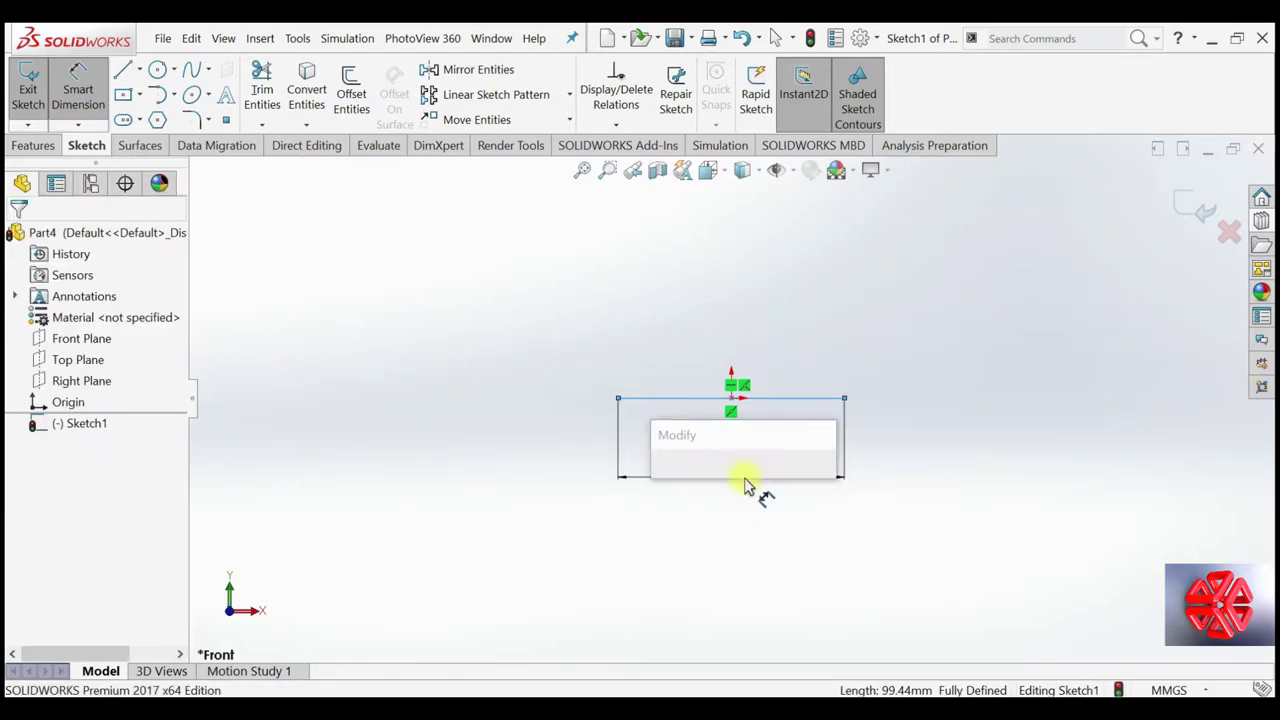
text(50)
key(Return)
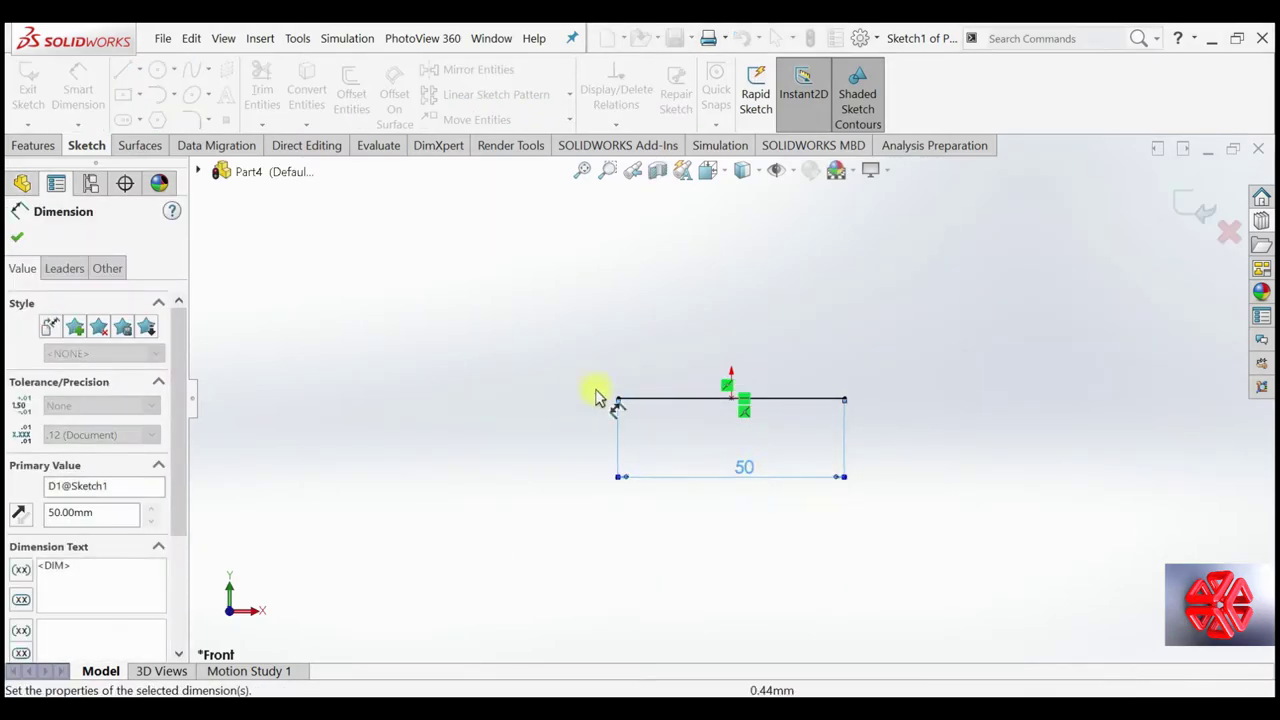
Add a circle centred at the line's midpoint through its end, and trim away the lower arc
click(157, 69)
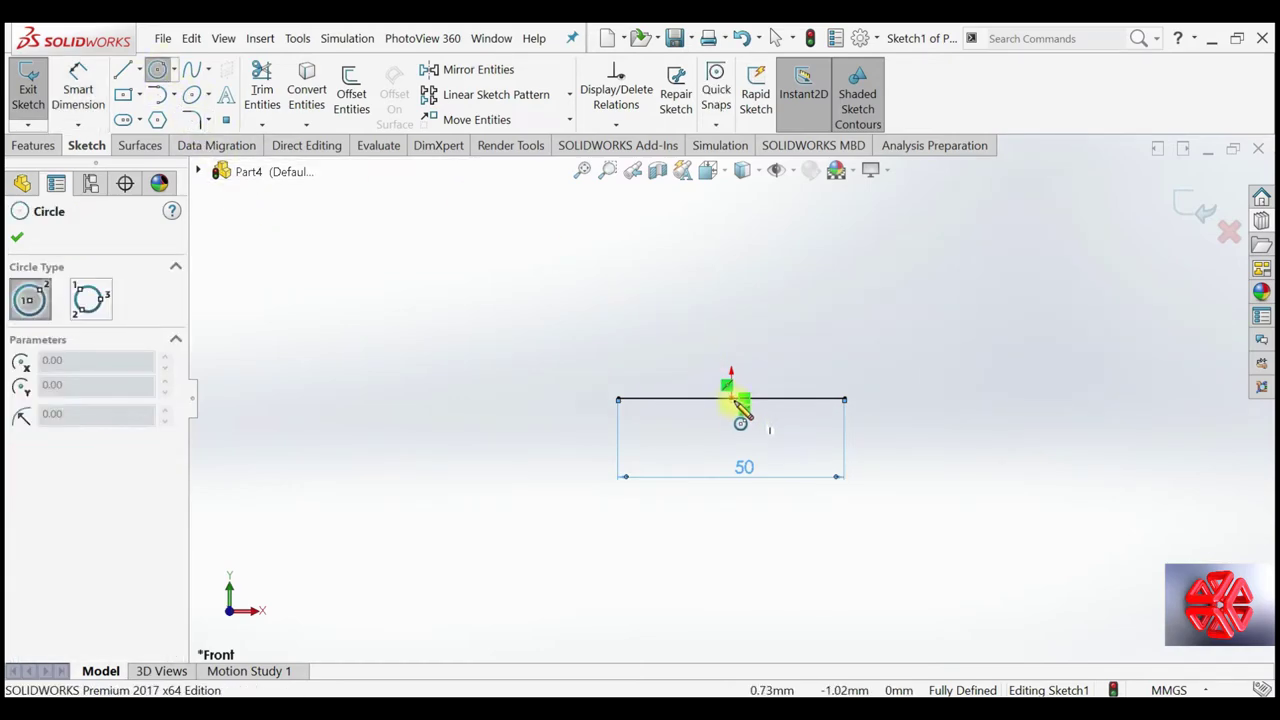
click(731, 399)
click(619, 399)
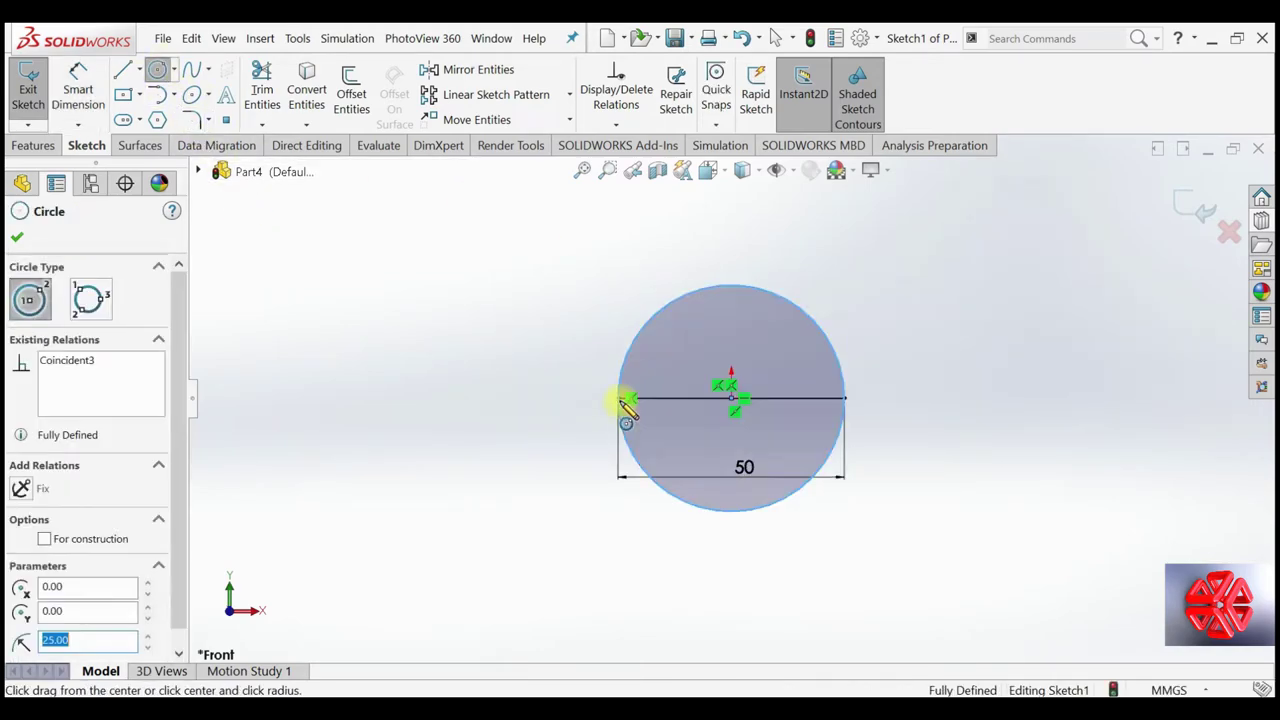
click(263, 100)
drag(466, 408, 700, 450)
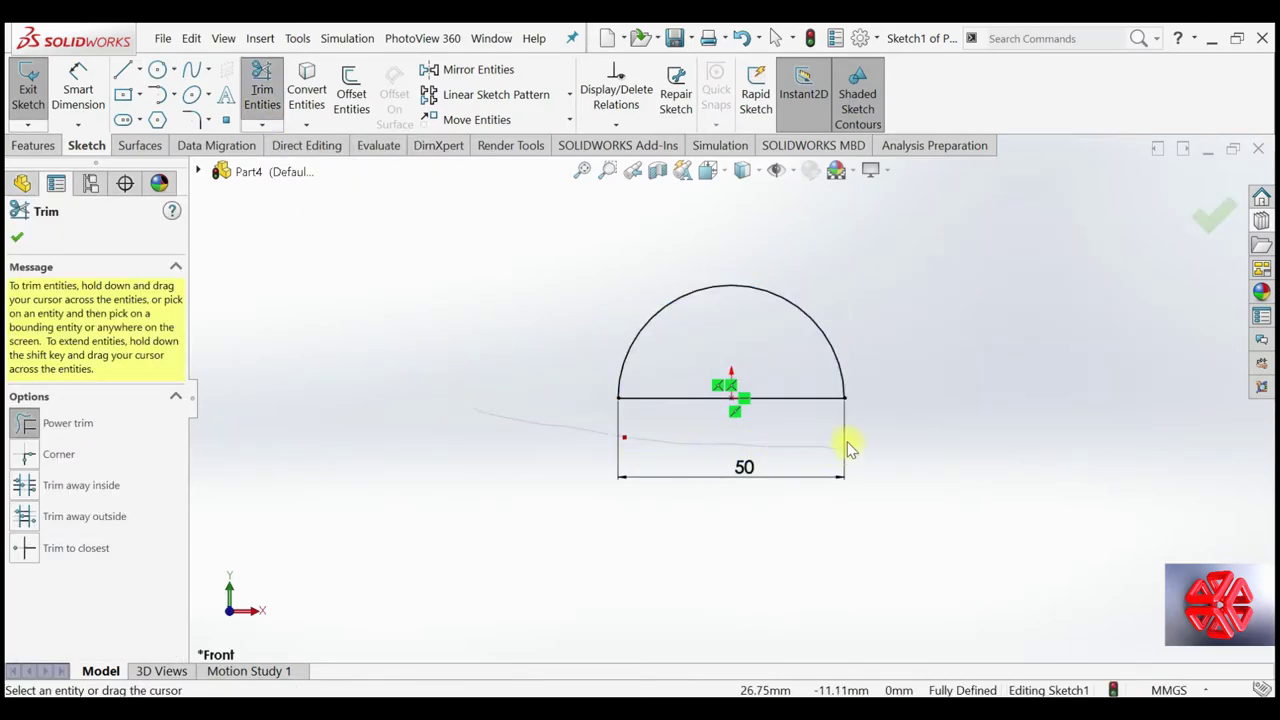
click(33, 145)
Revolve the half-circle profile about its horizontal line into a sphere, Revolve1
click(95, 97)
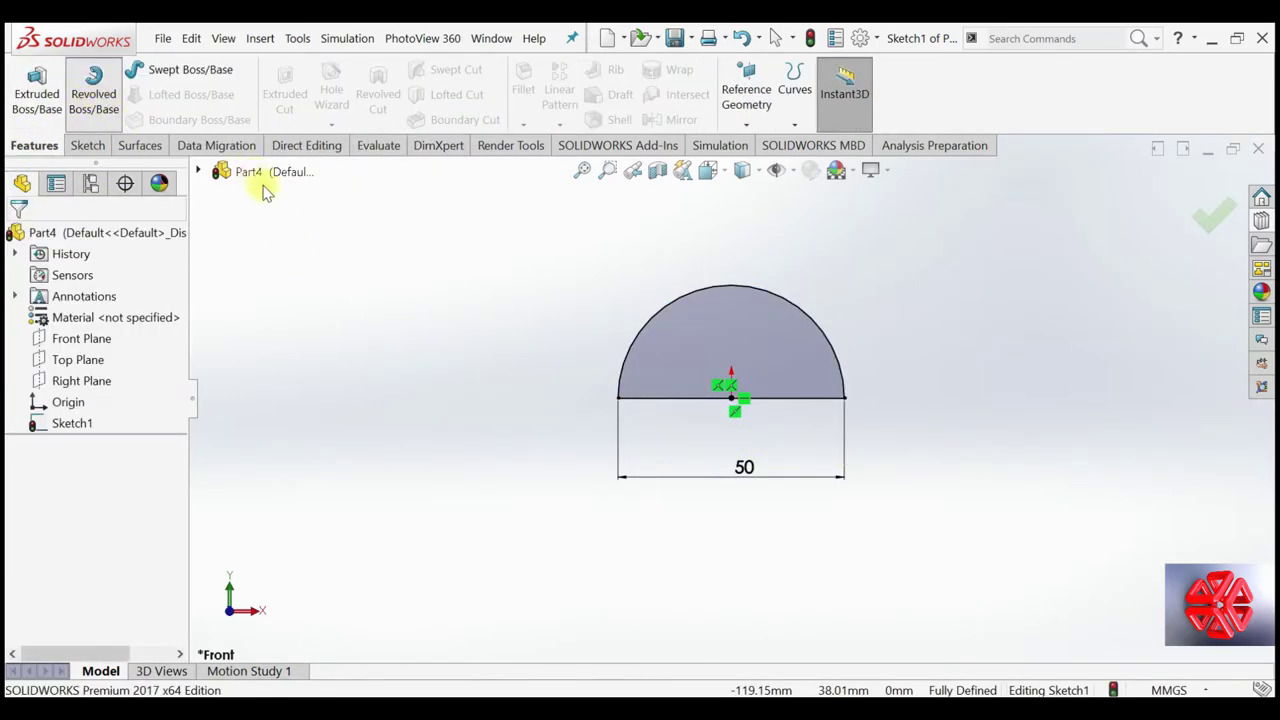
click(605, 397)
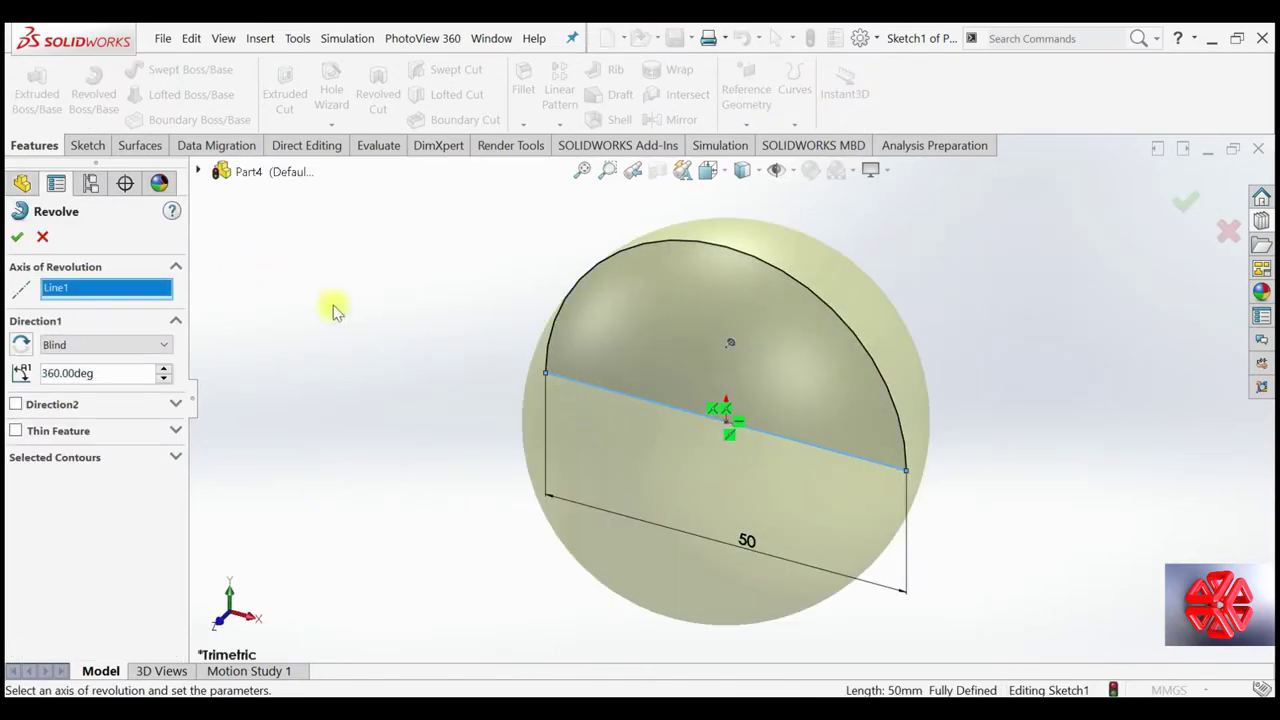
click(20, 237)
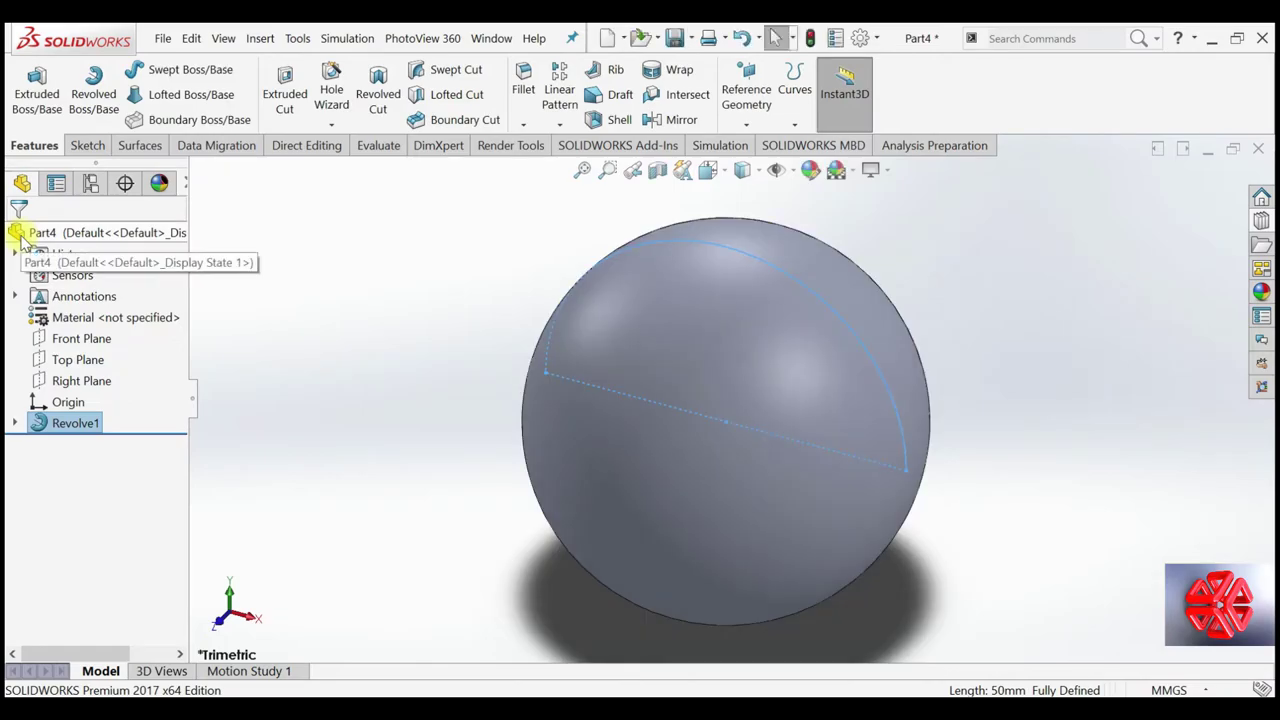
click(340, 290)
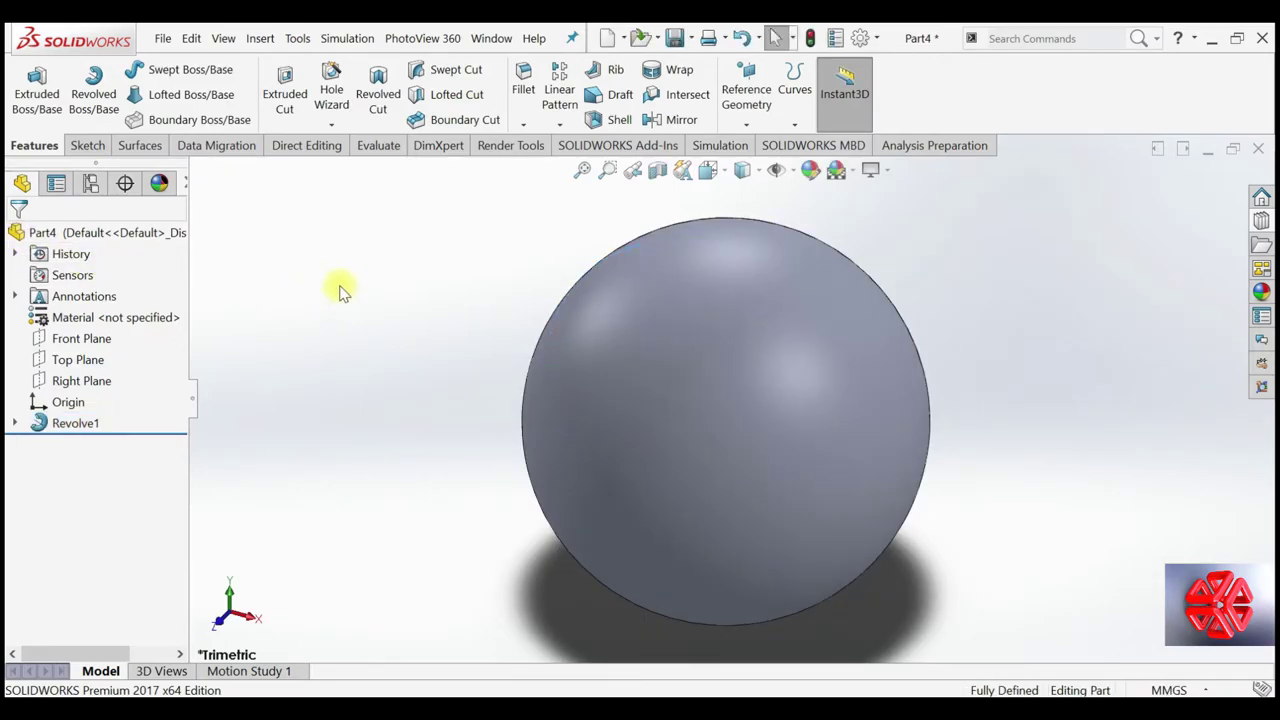
Create Plane1 tangent to the sphere face and parallel to the Top Plane
click(260, 38)
click(462, 310)
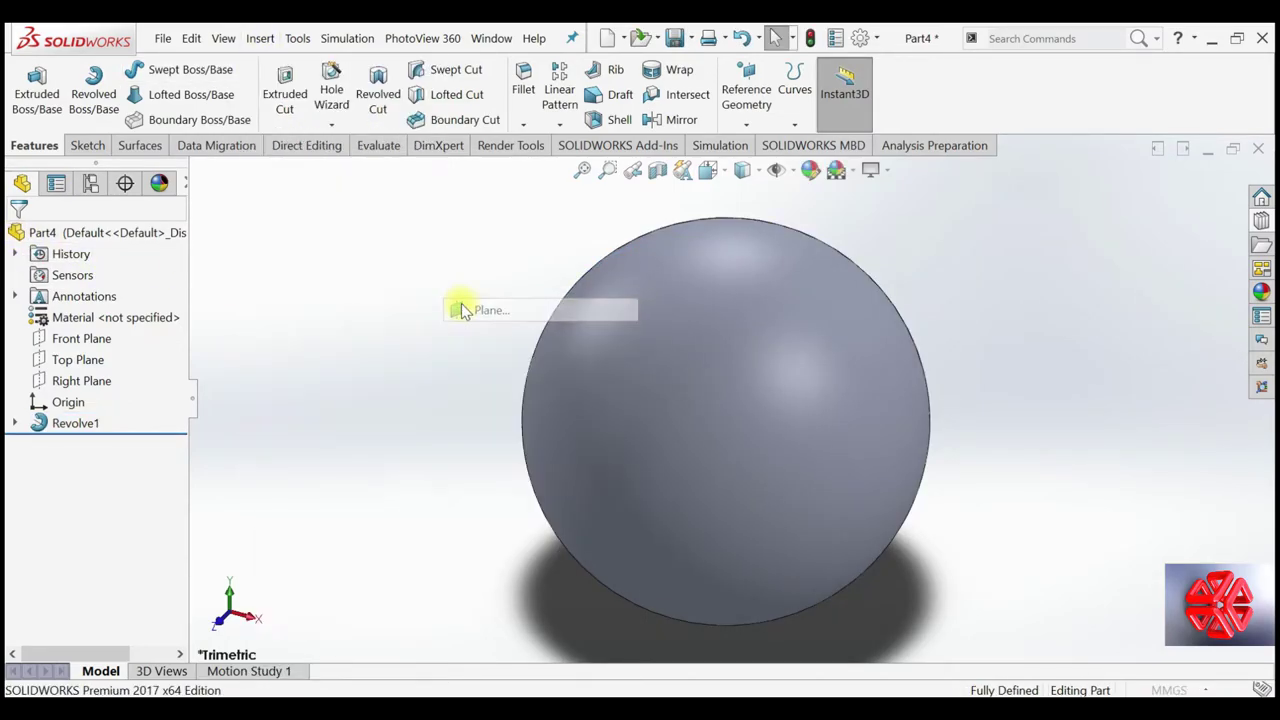
click(615, 331)
click(199, 173)
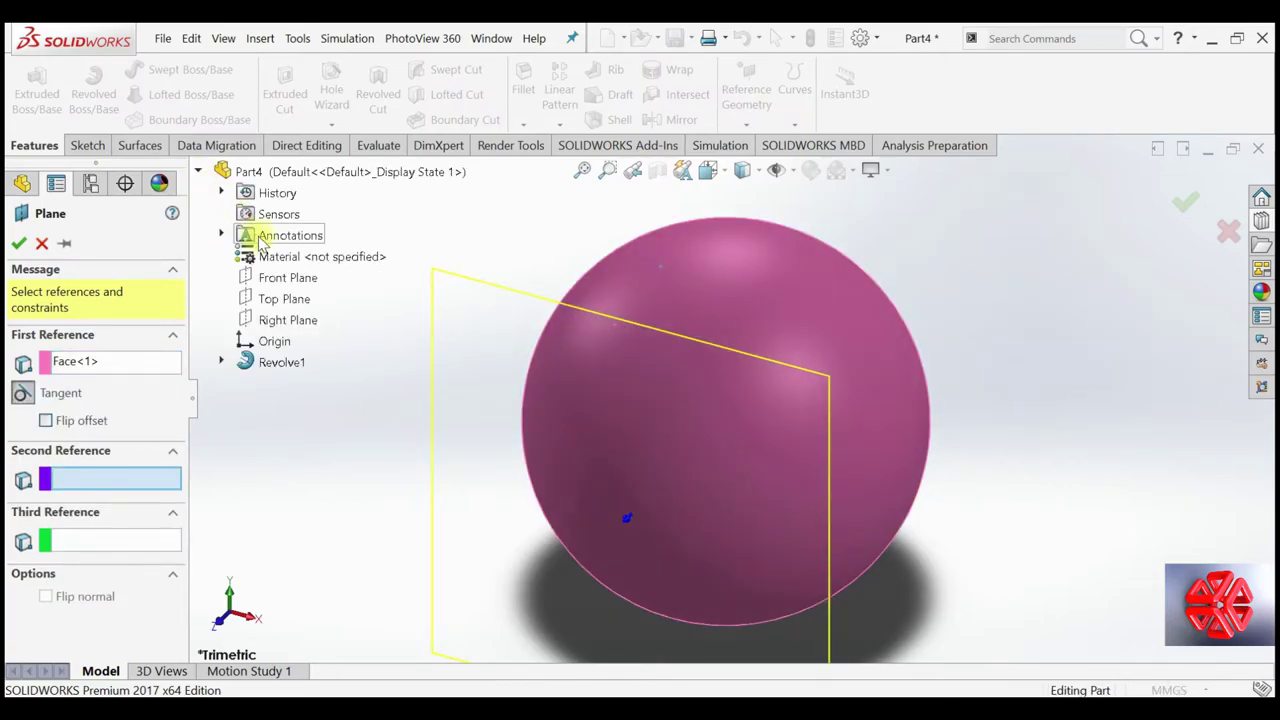
click(285, 280)
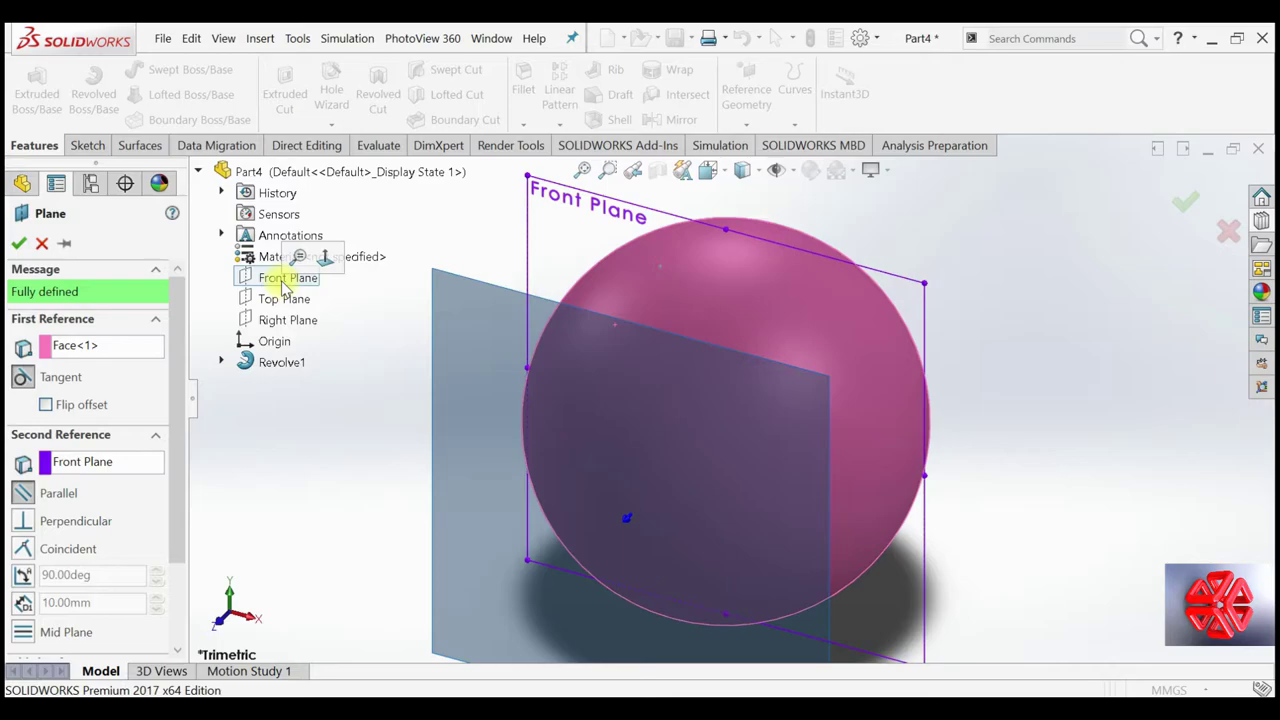
click(90, 462)
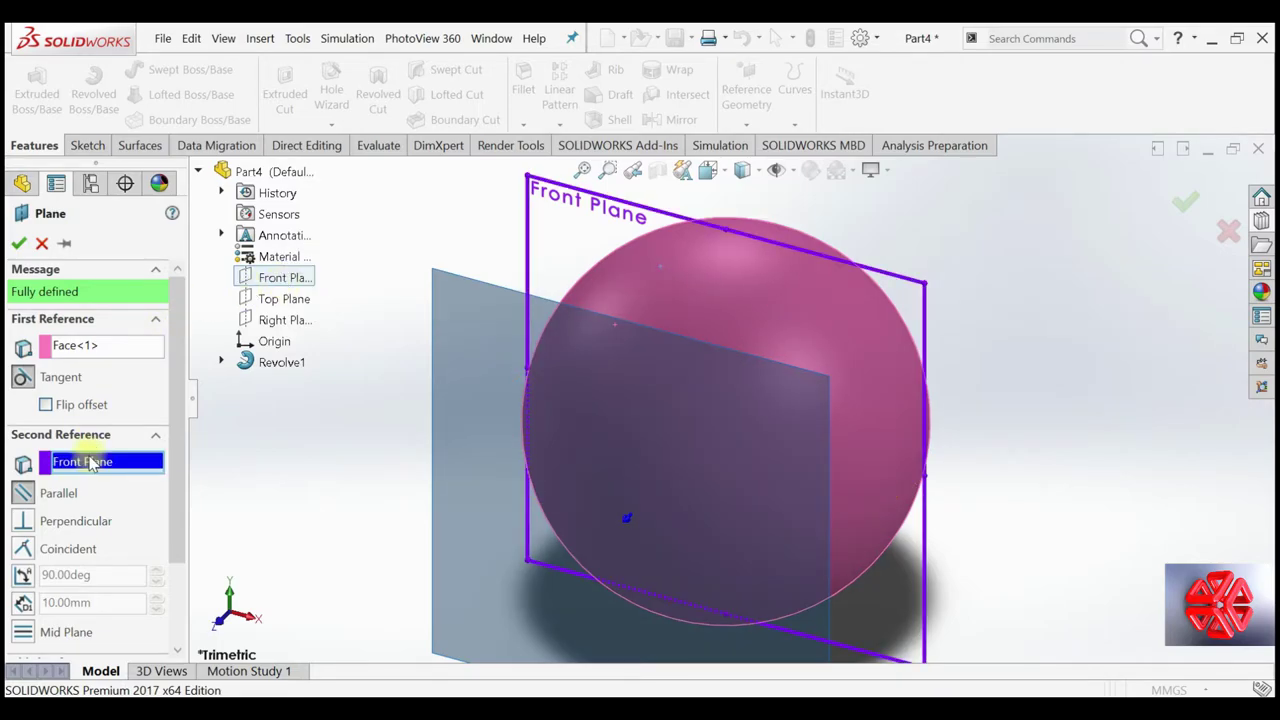
key(Delete)
click(269, 303)
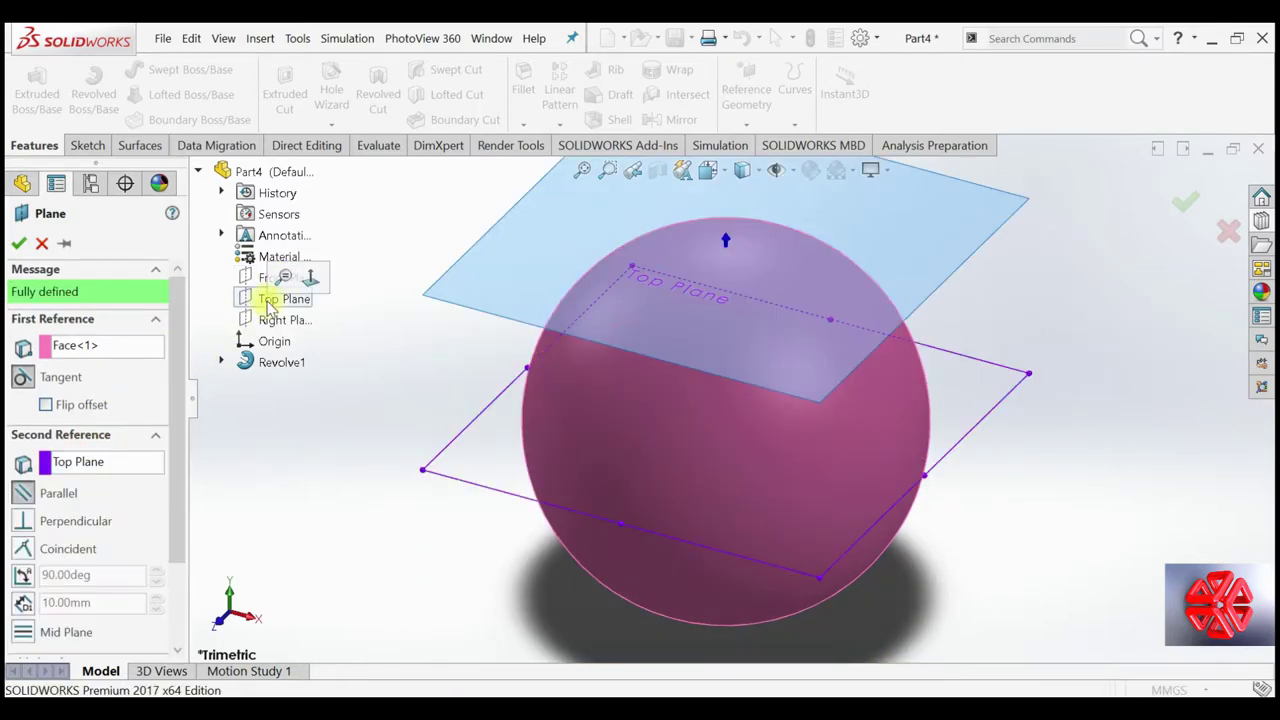
click(18, 245)
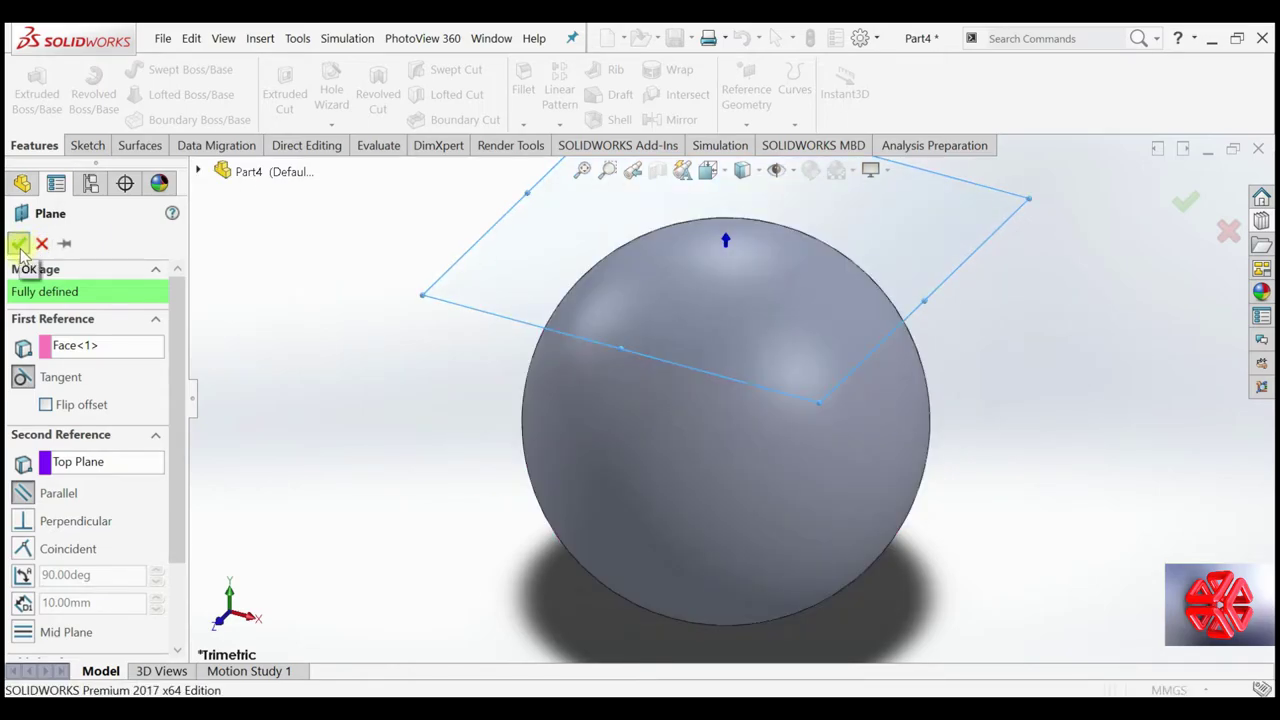
click(63, 443)
On Plane1, viewed face-on, sketch a small circle centred at the origin
right_click(63, 443)
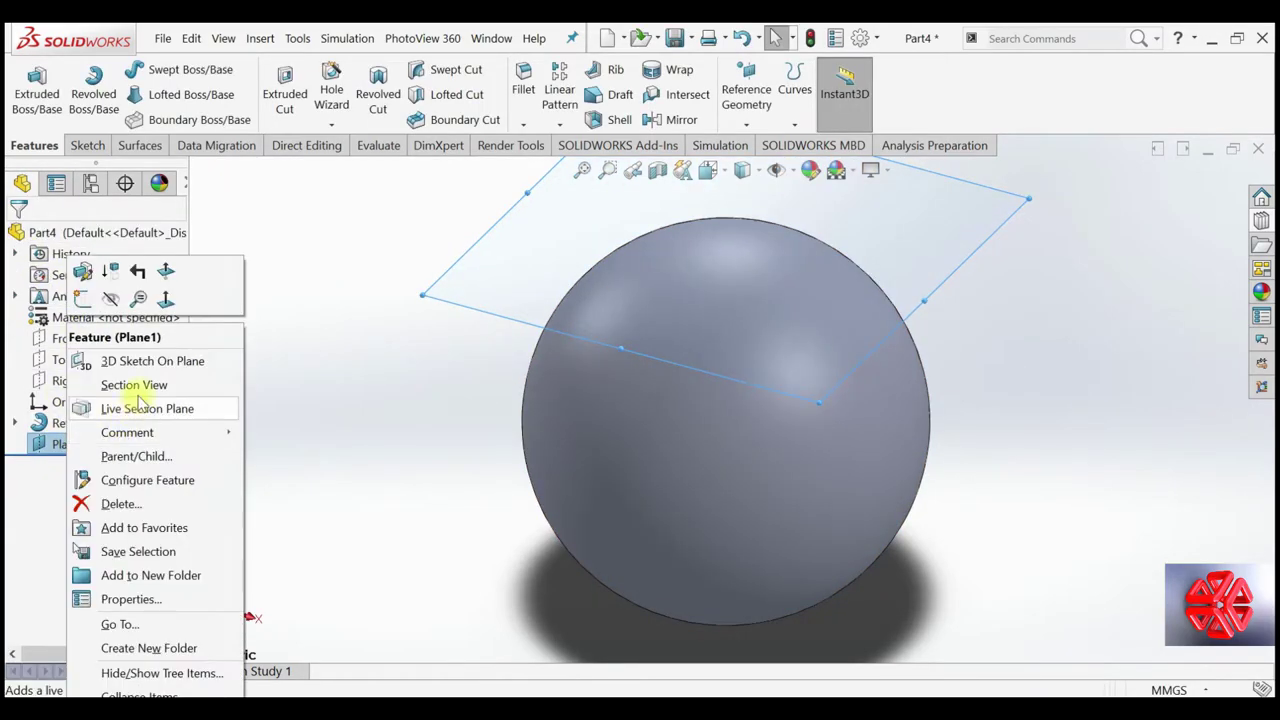
click(167, 298)
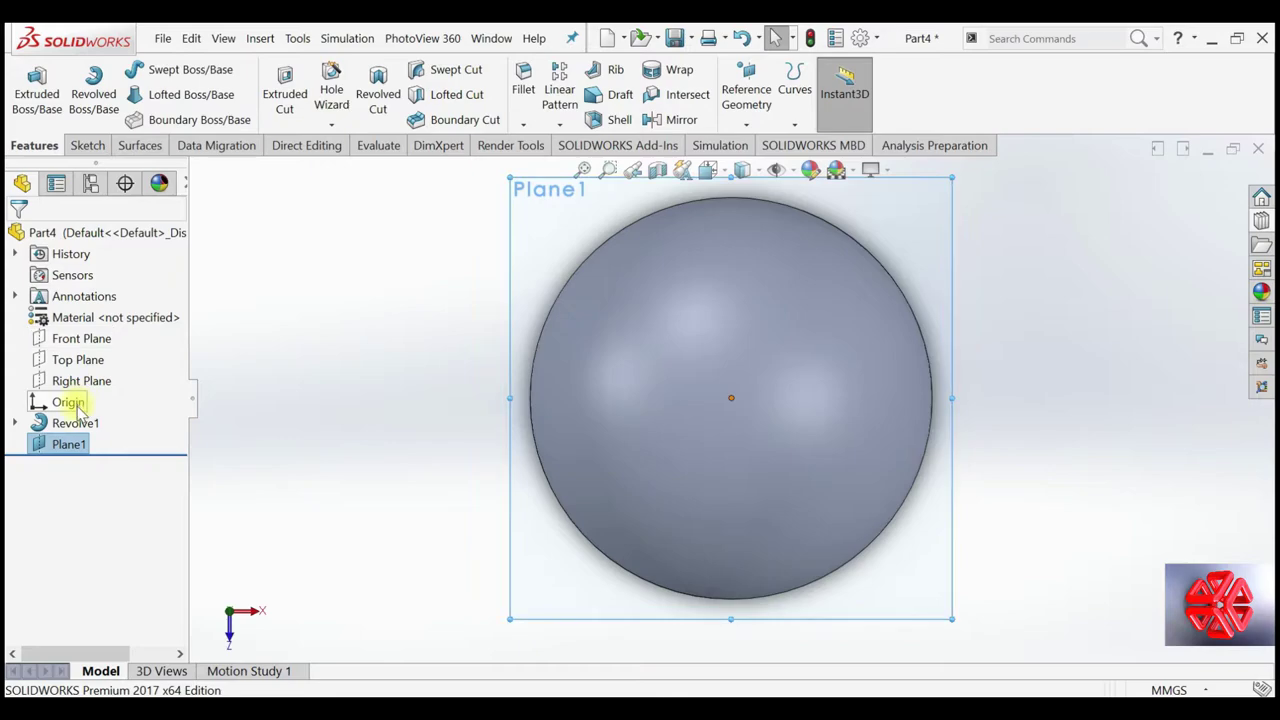
right_click(82, 442)
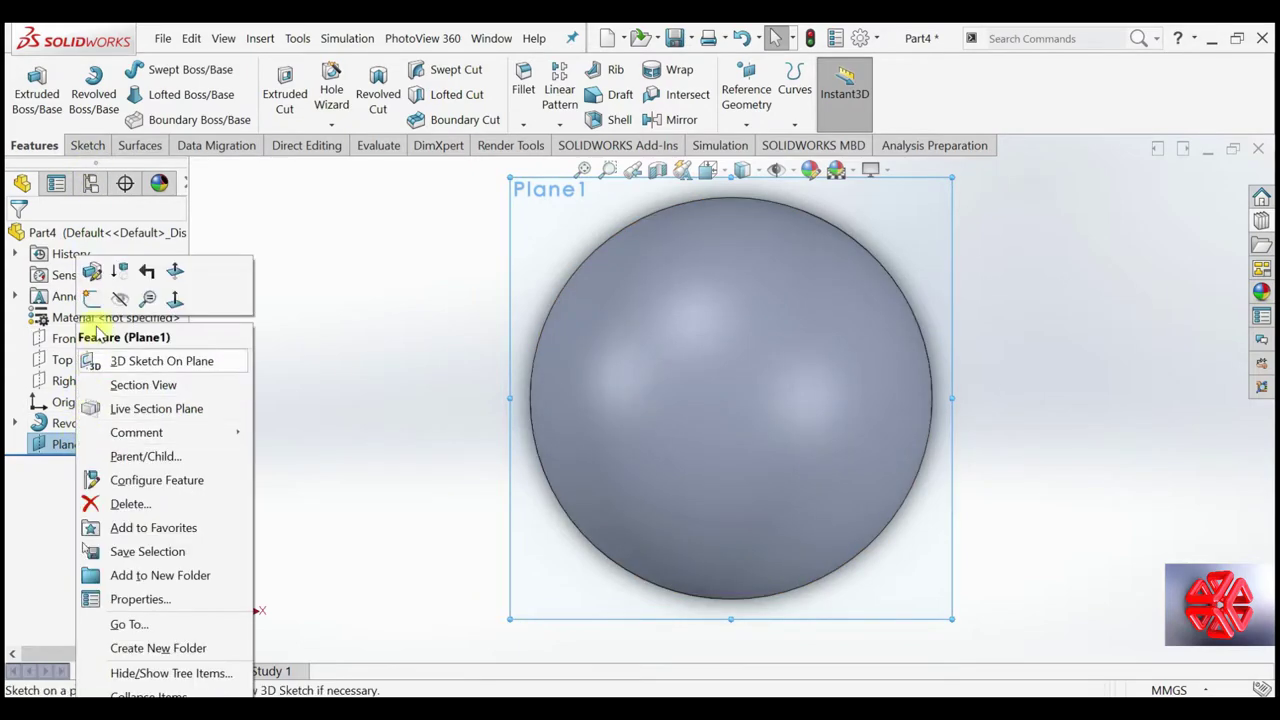
click(90, 299)
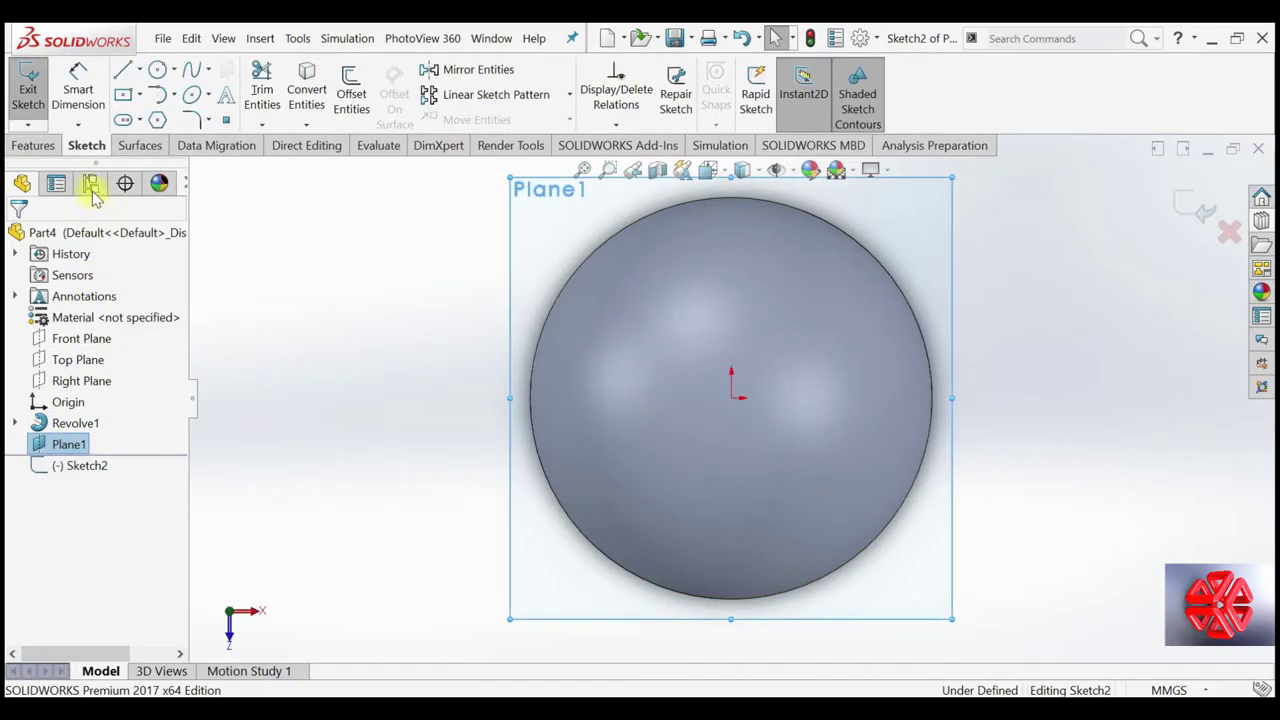
click(157, 71)
click(731, 398)
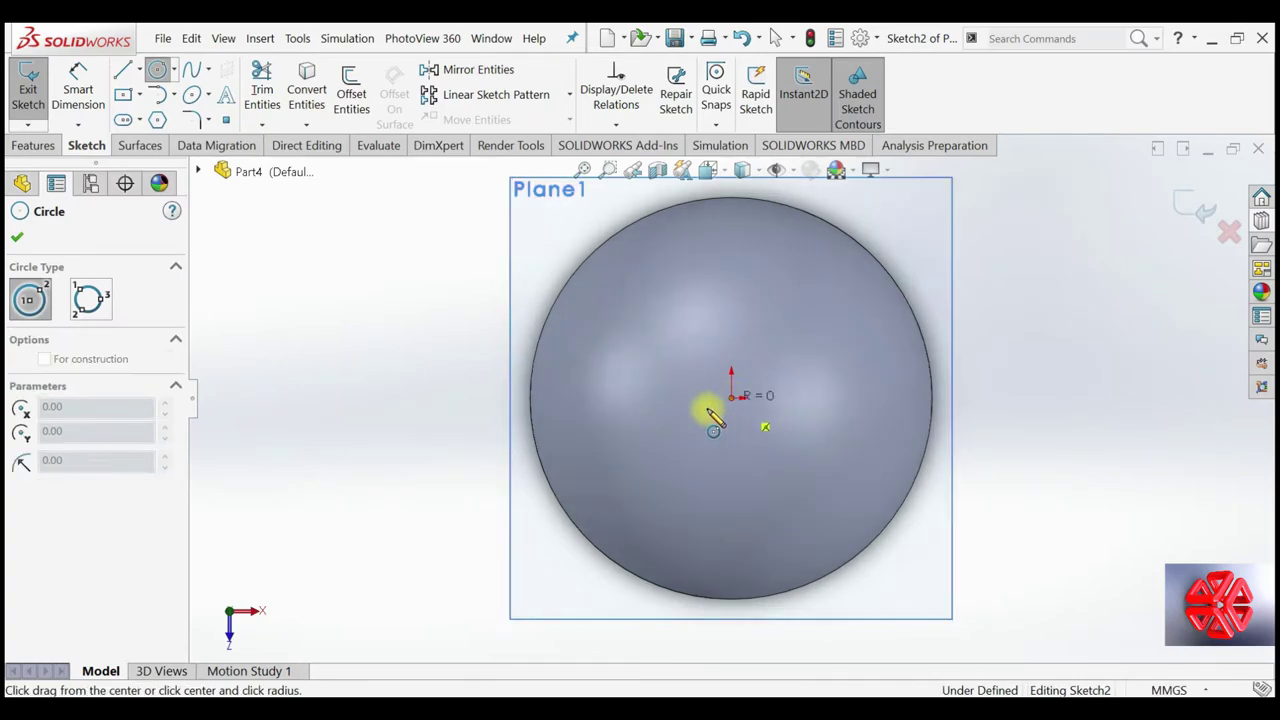
click(694, 412)
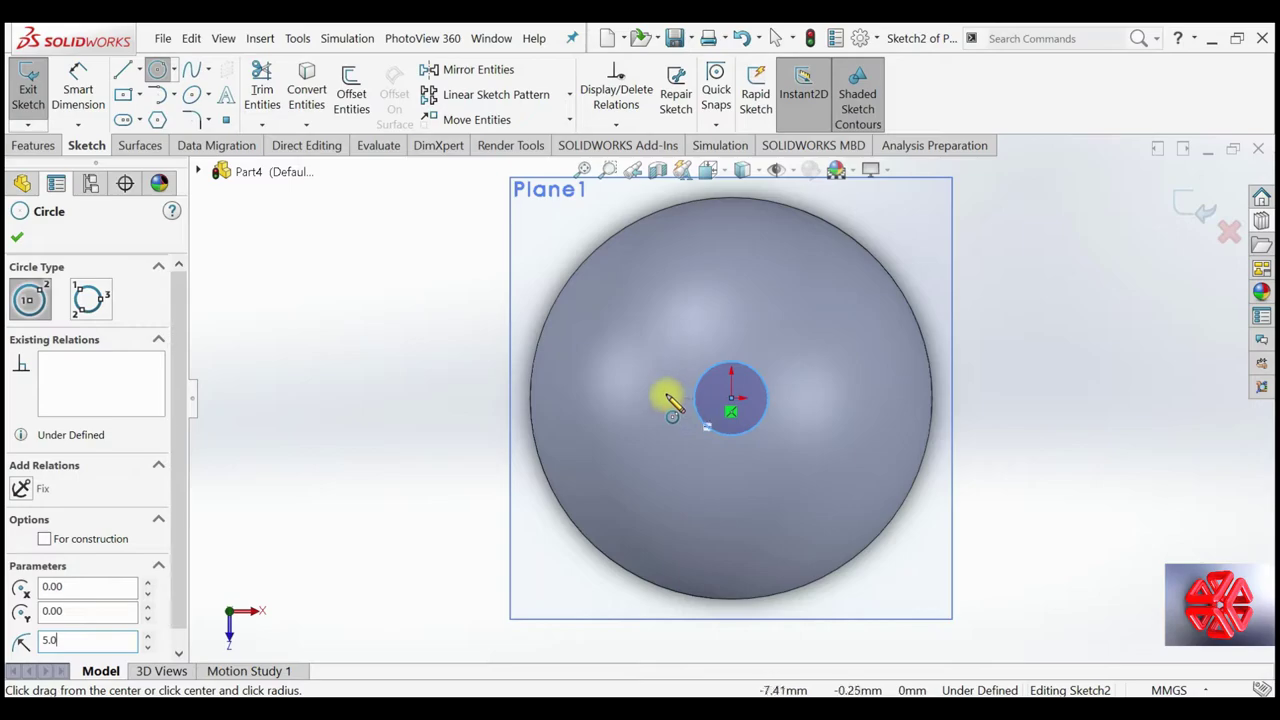
Extrude the circle Blind 25 mm, with Direction 2 Up To Next into the sphere
click(40, 145)
click(37, 98)
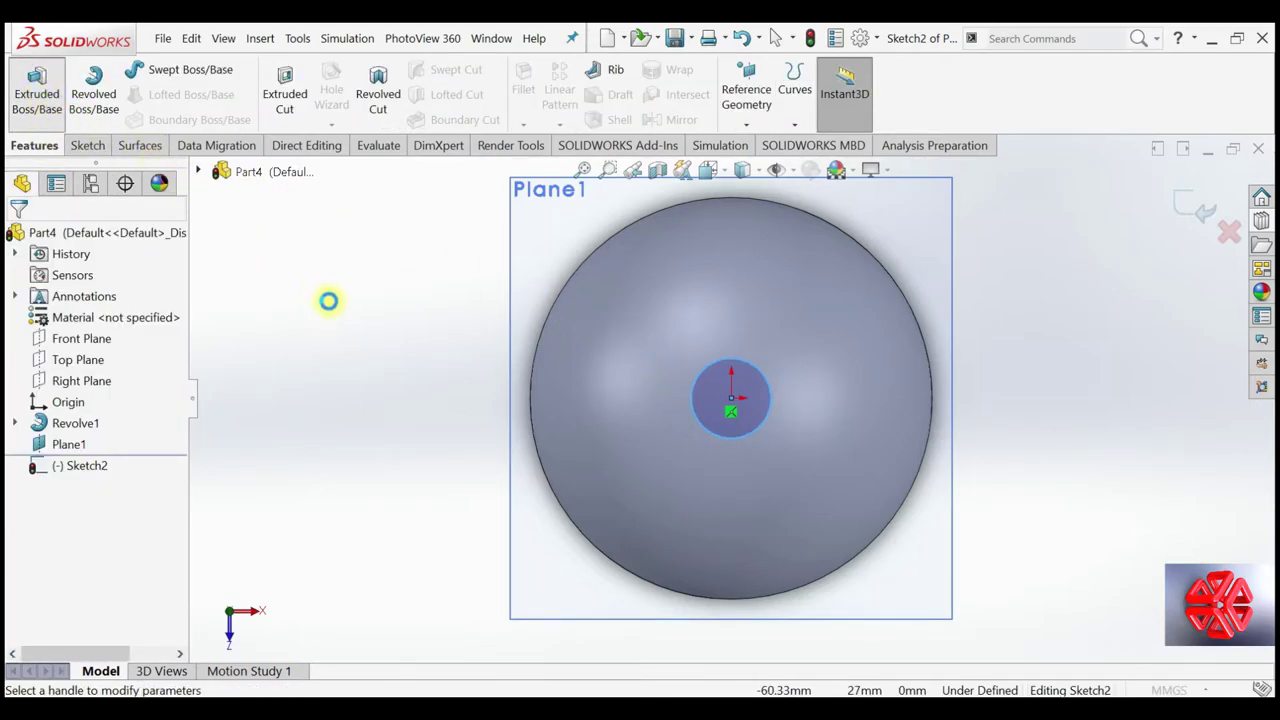
click(748, 170)
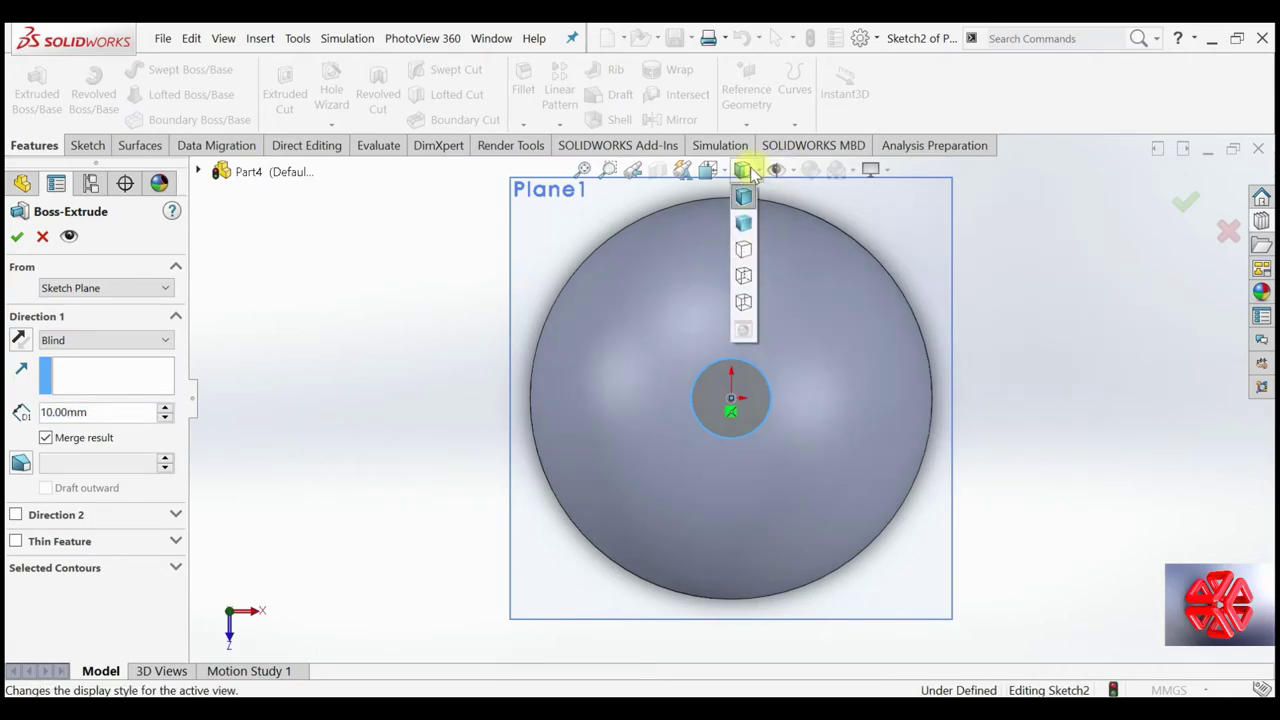
click(708, 170)
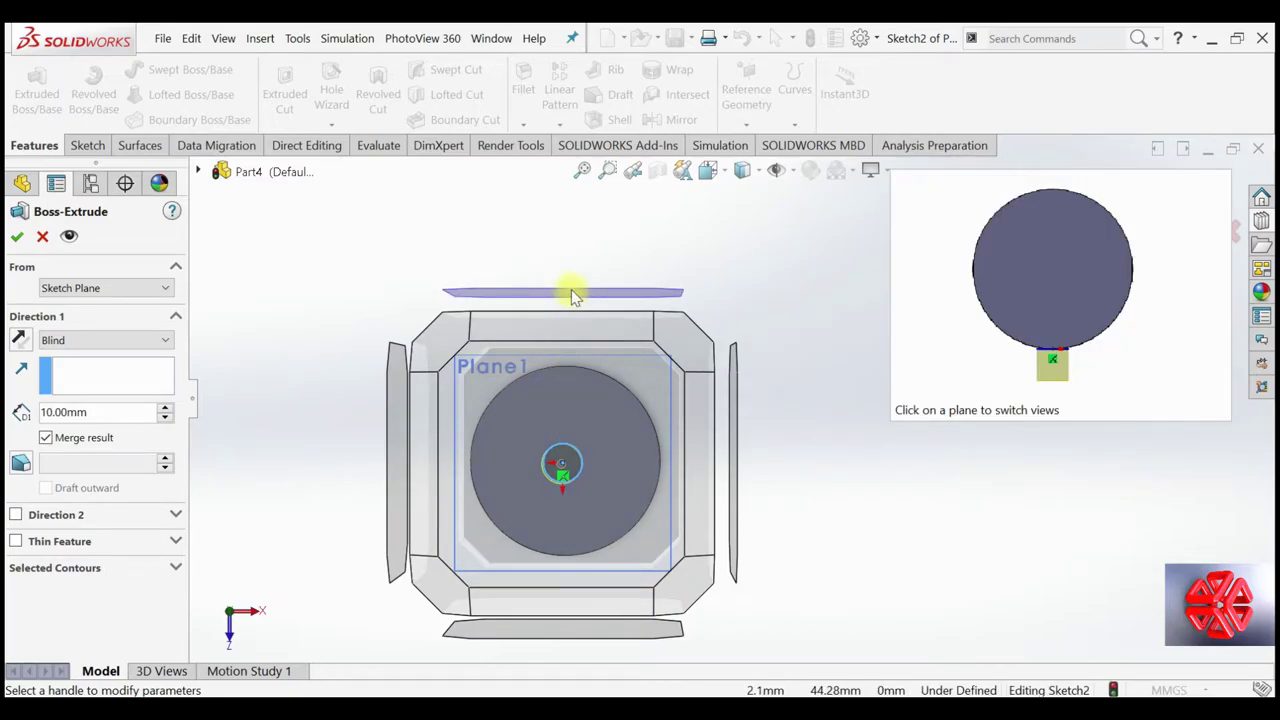
click(560, 595)
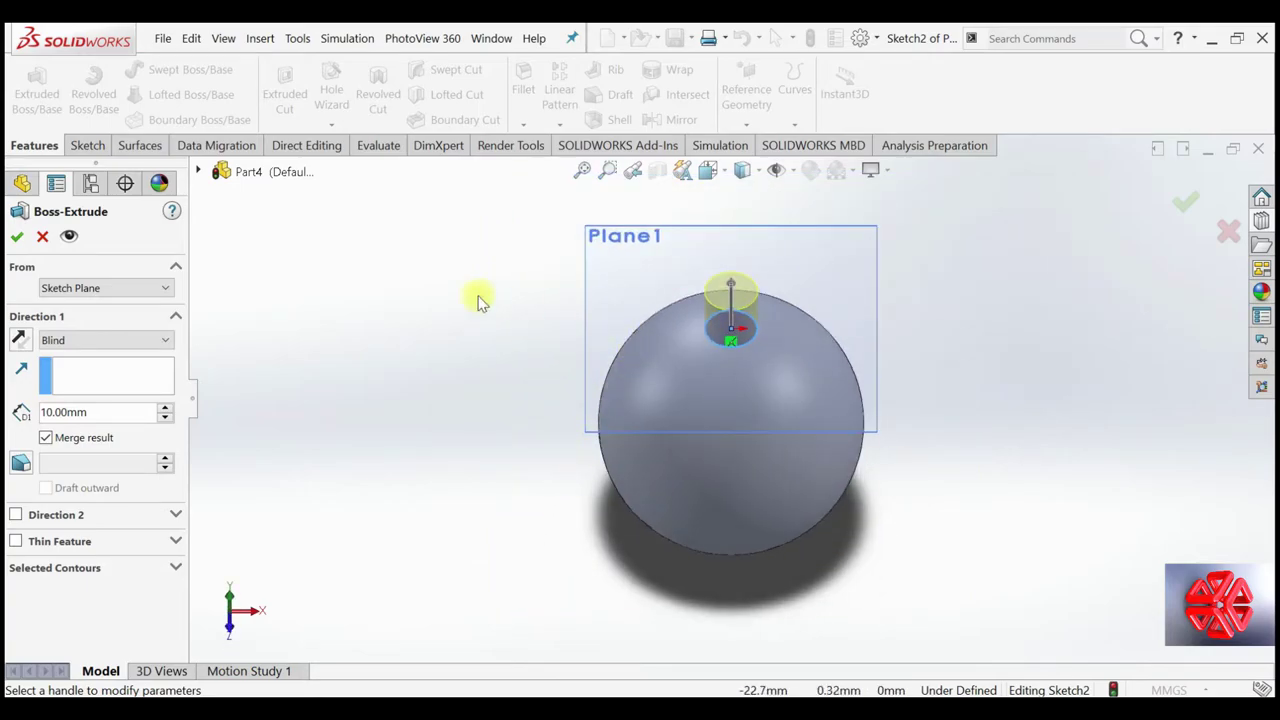
click(112, 344)
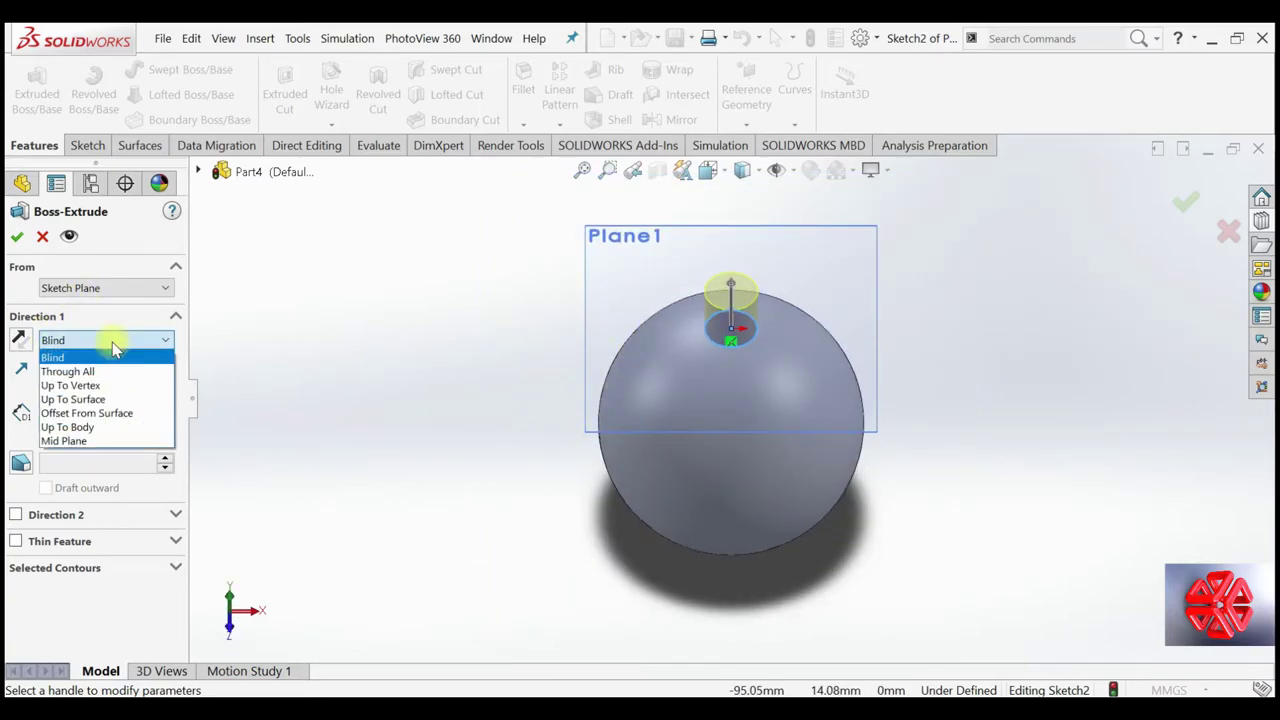
click(112, 344)
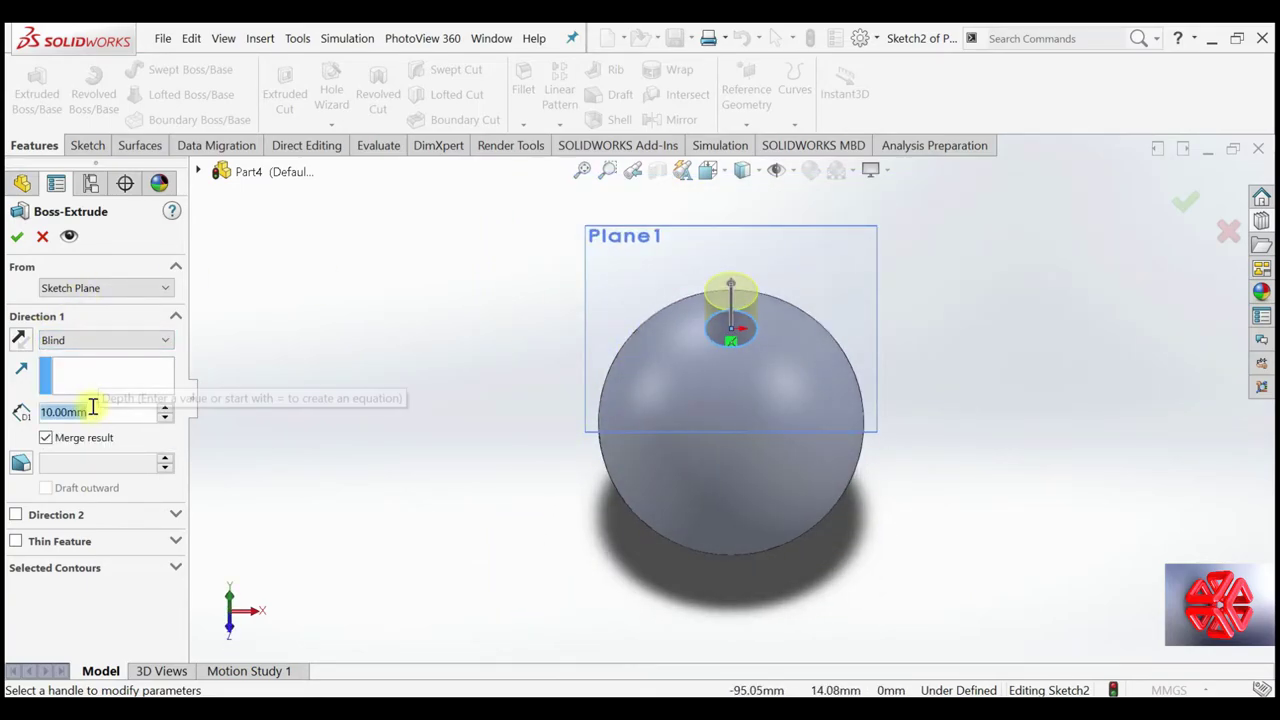
text(25)
key(Tab)
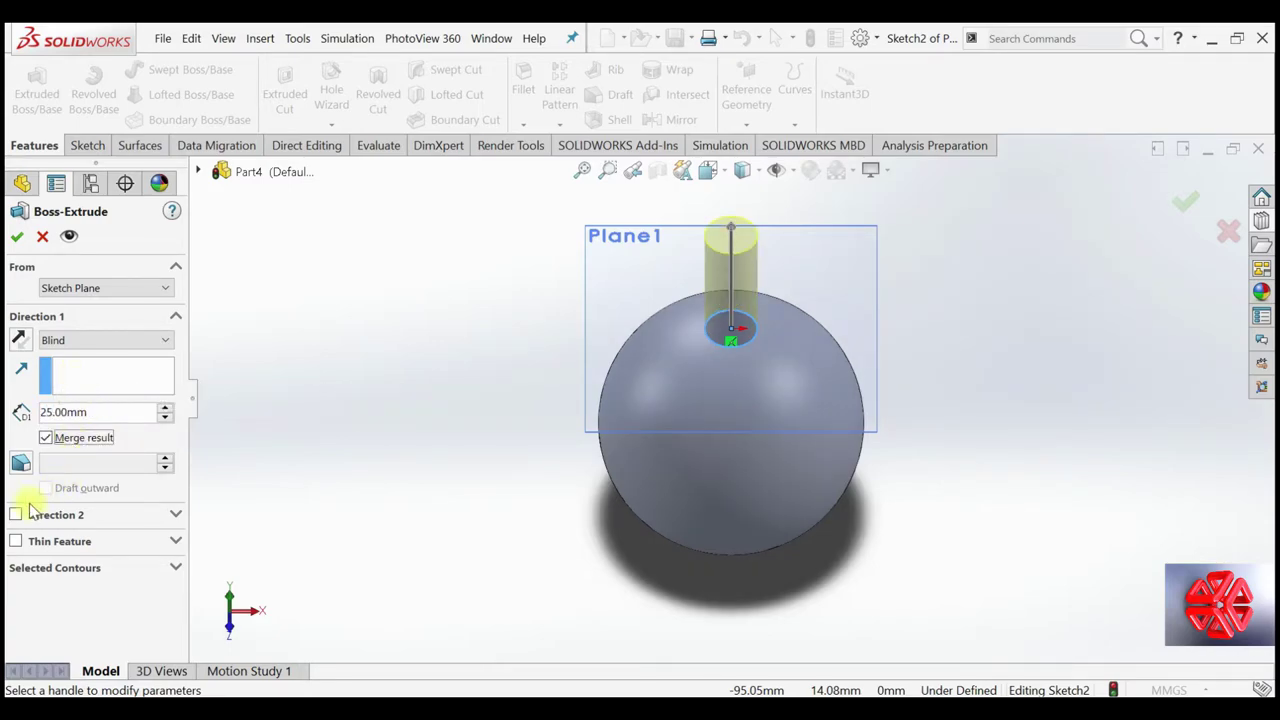
click(16, 515)
click(70, 540)
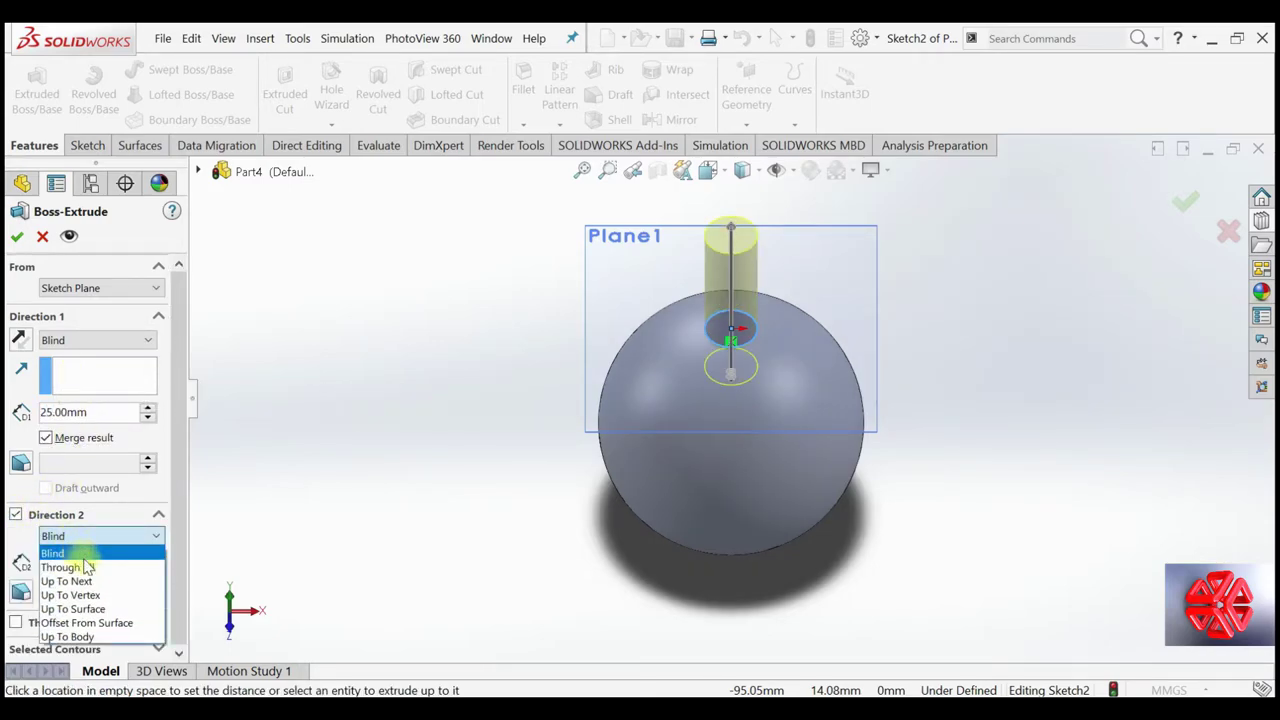
click(100, 580)
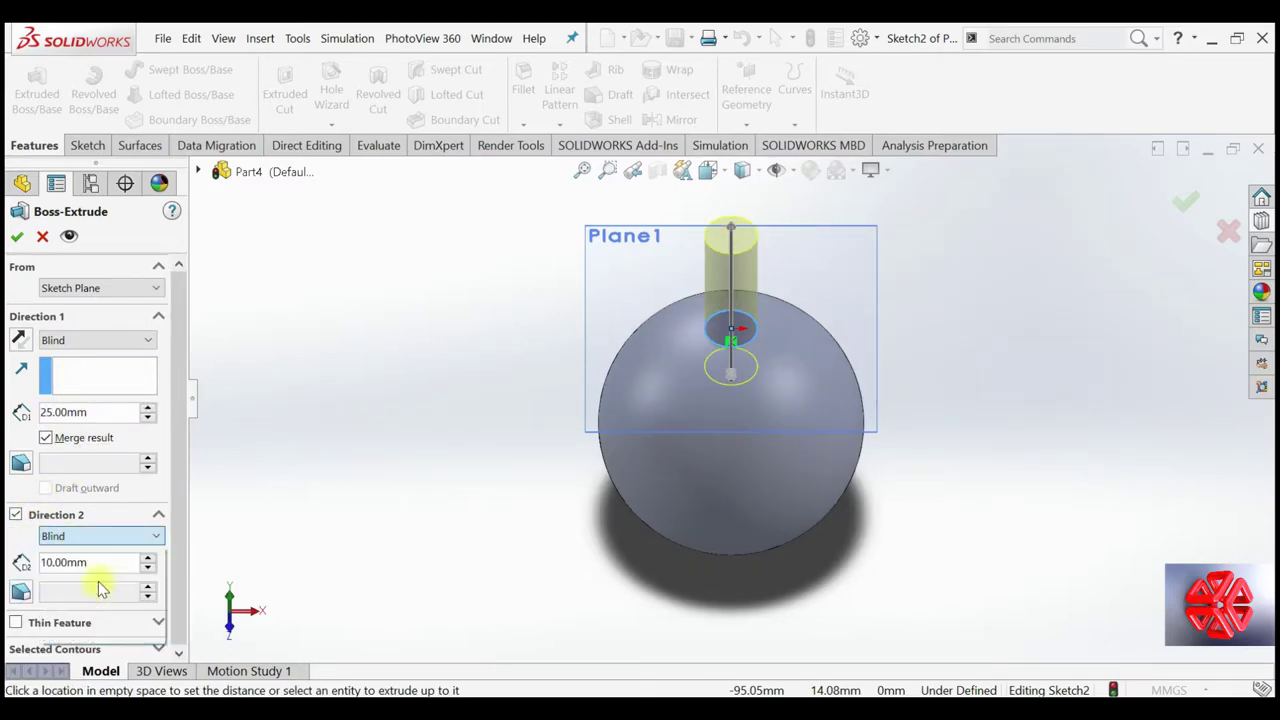
click(17, 237)
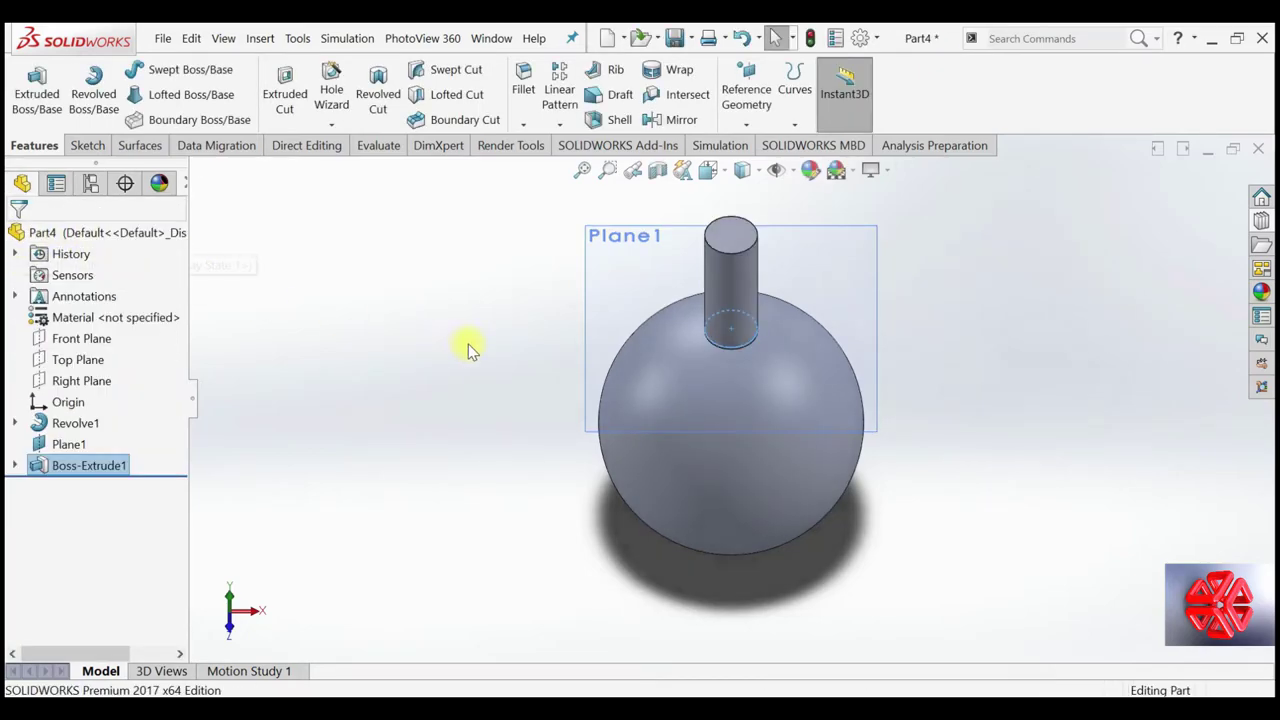
Create Sketch3 on the Top Plane with a single point at the origin, then exit it
mouse_move(594, 478)
middle_down()
mouse_move(625, 333)
mouse_move(669, 374)
mouse_move(640, 403)
mouse_move(641, 427)
middle_up()
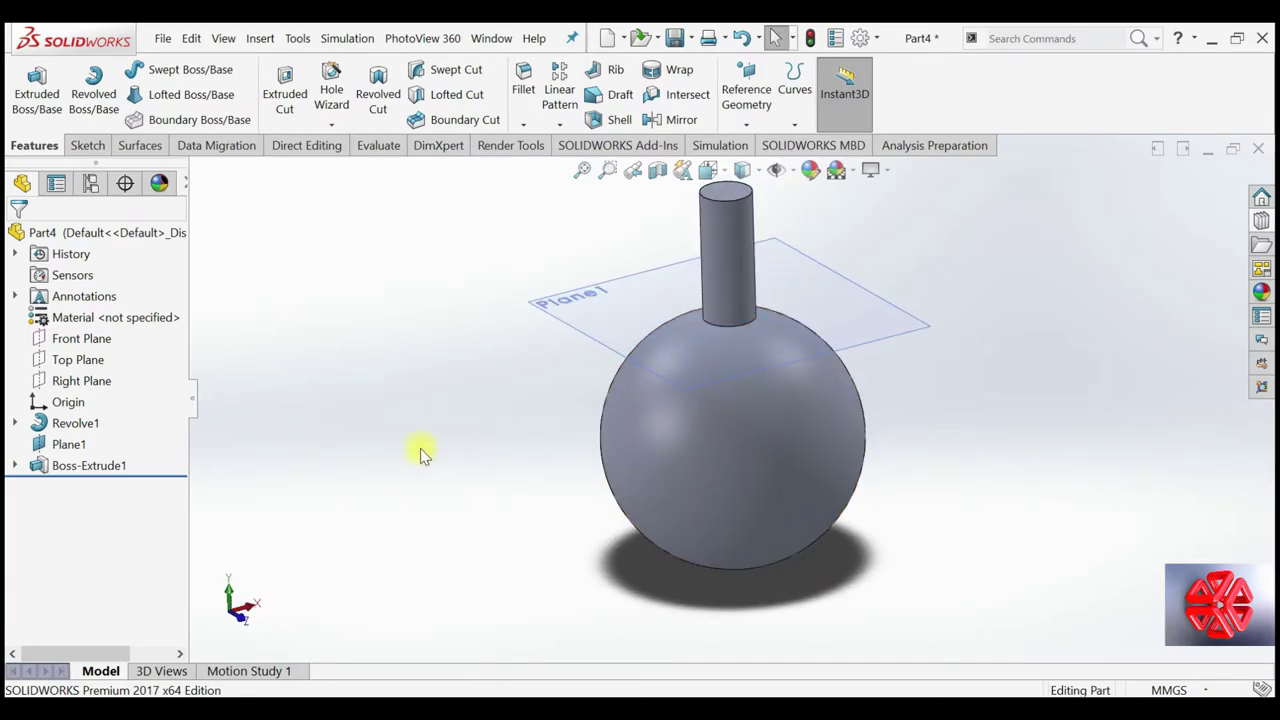
click(95, 360)
click(97, 338)
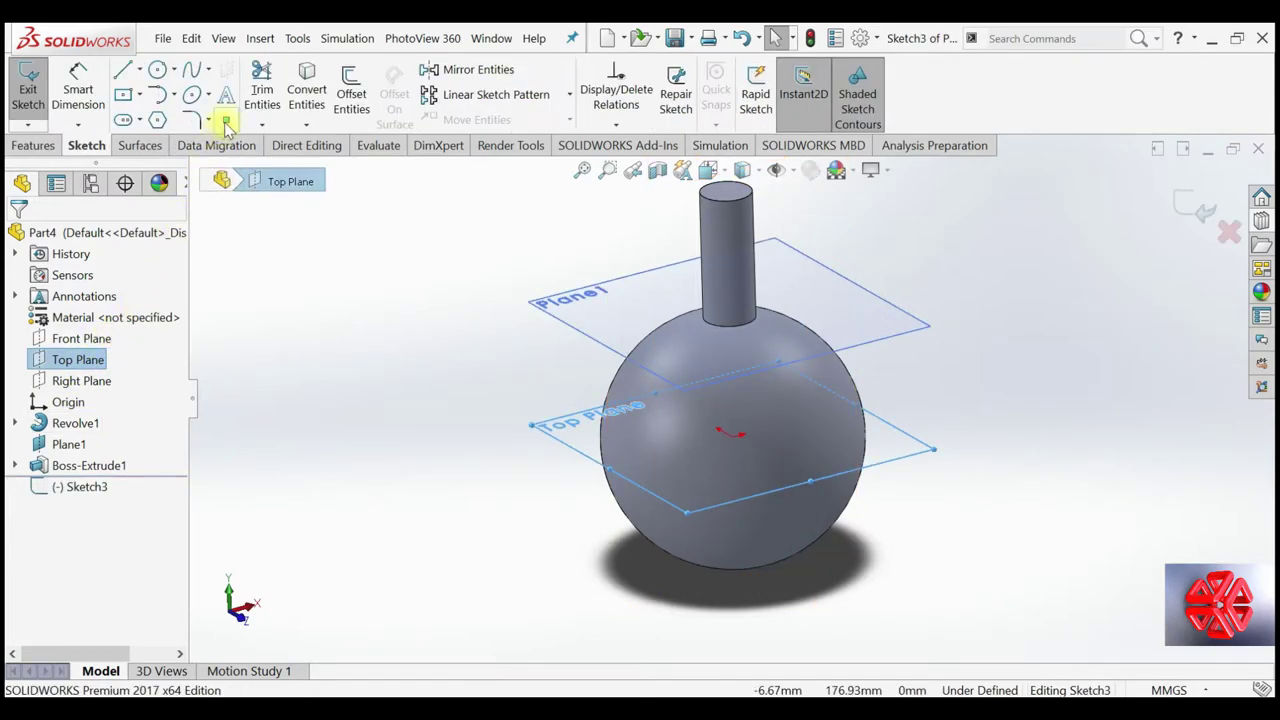
click(733, 437)
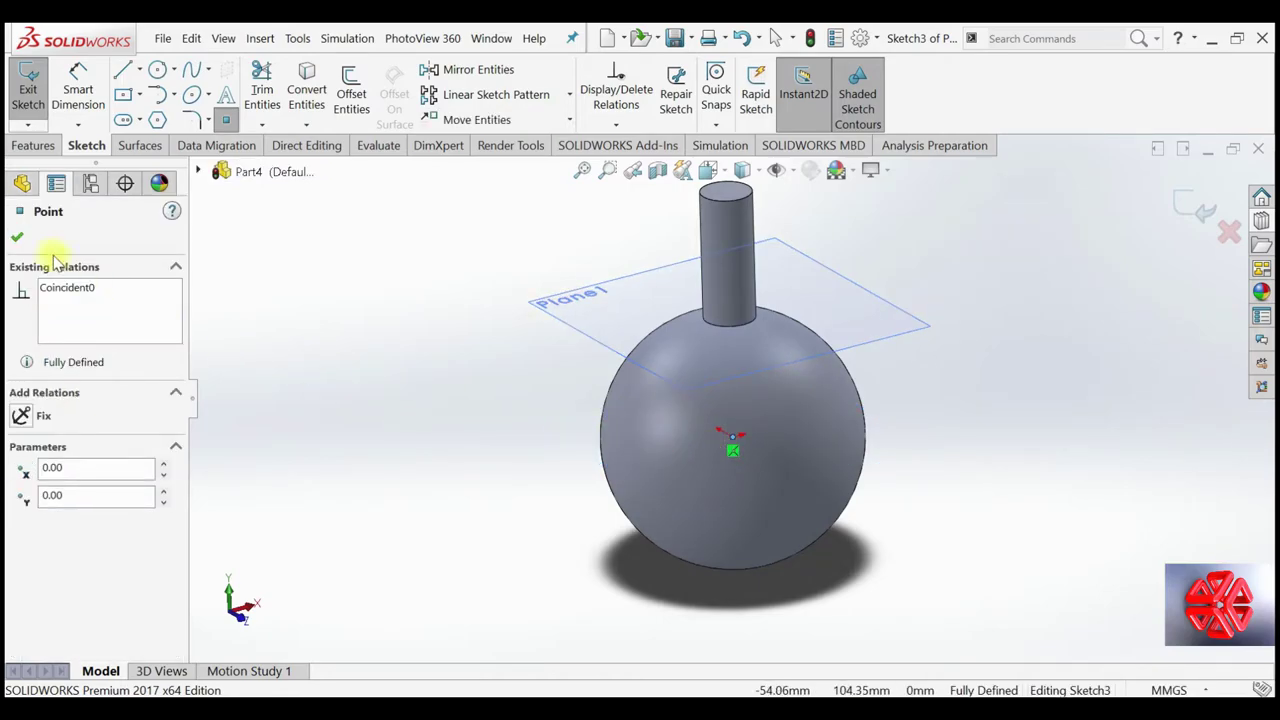
click(24, 237)
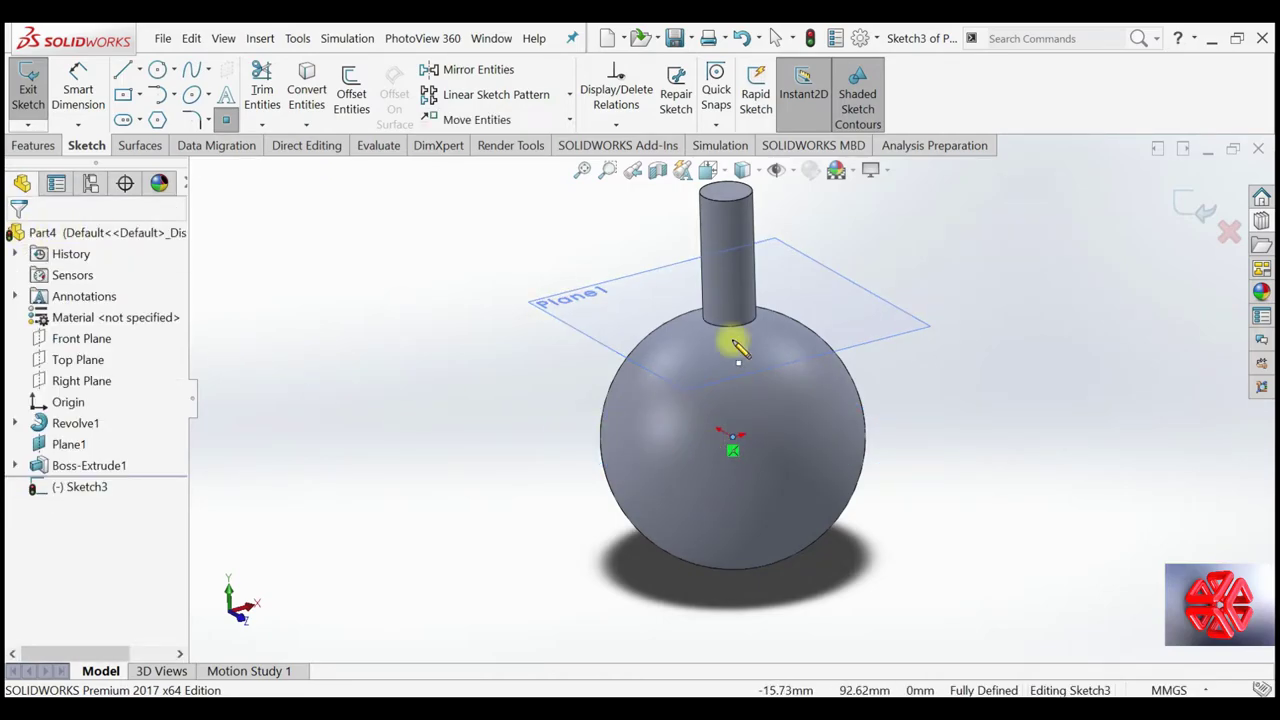
click(1203, 212)
Hide Plane1 in the model view
click(70, 444)
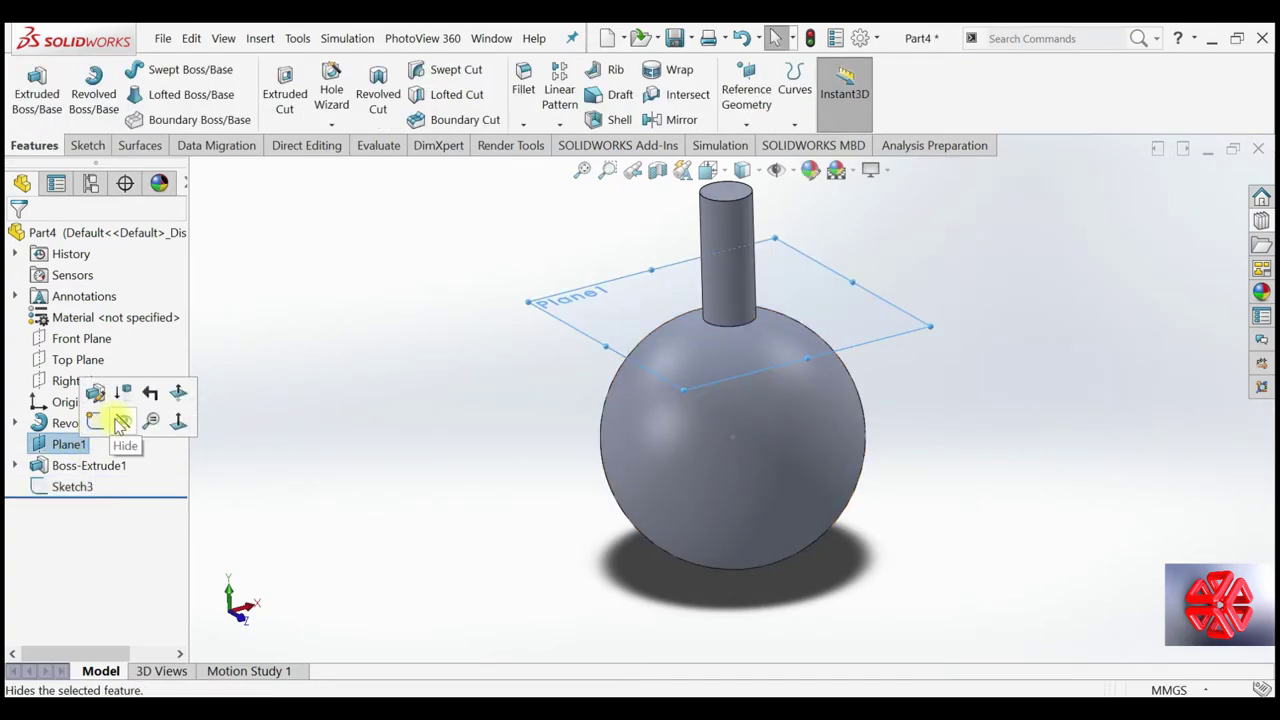
click(120, 421)
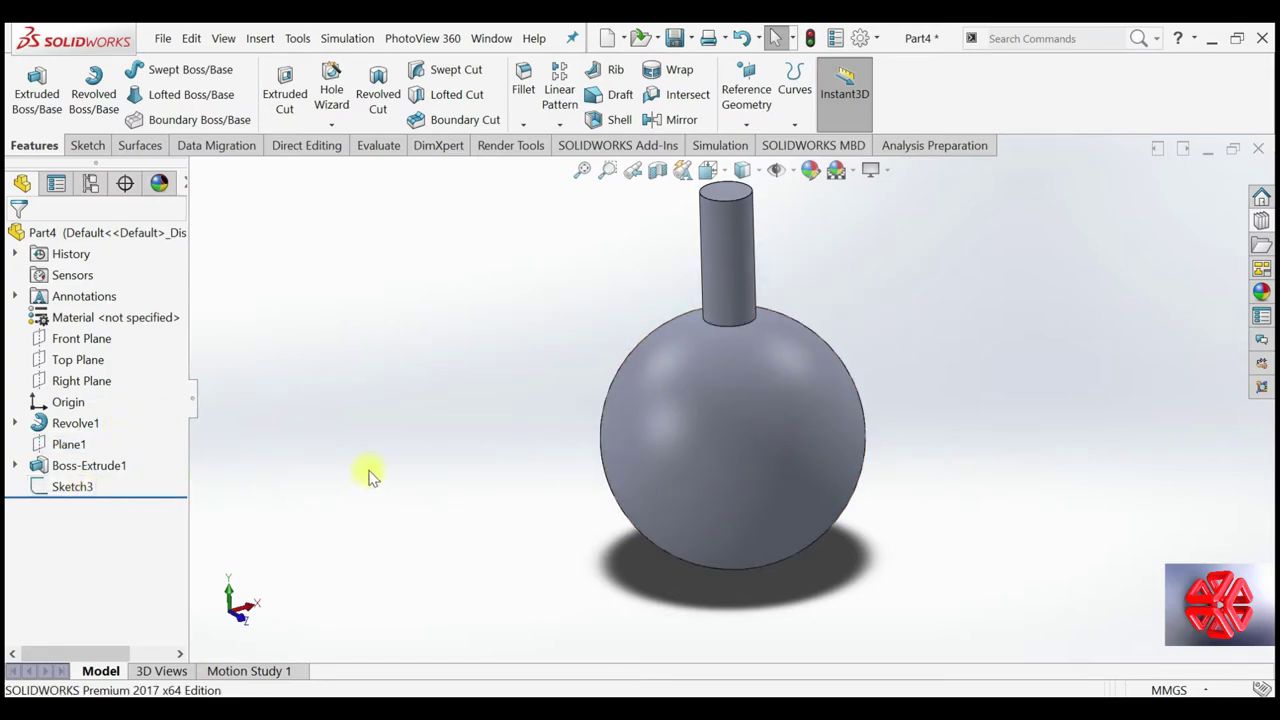
mouse_move(534, 450)
middle_down()
mouse_move(563, 509)
mouse_move(492, 472)
mouse_move(566, 500)
mouse_move(543, 446)
middle_up()
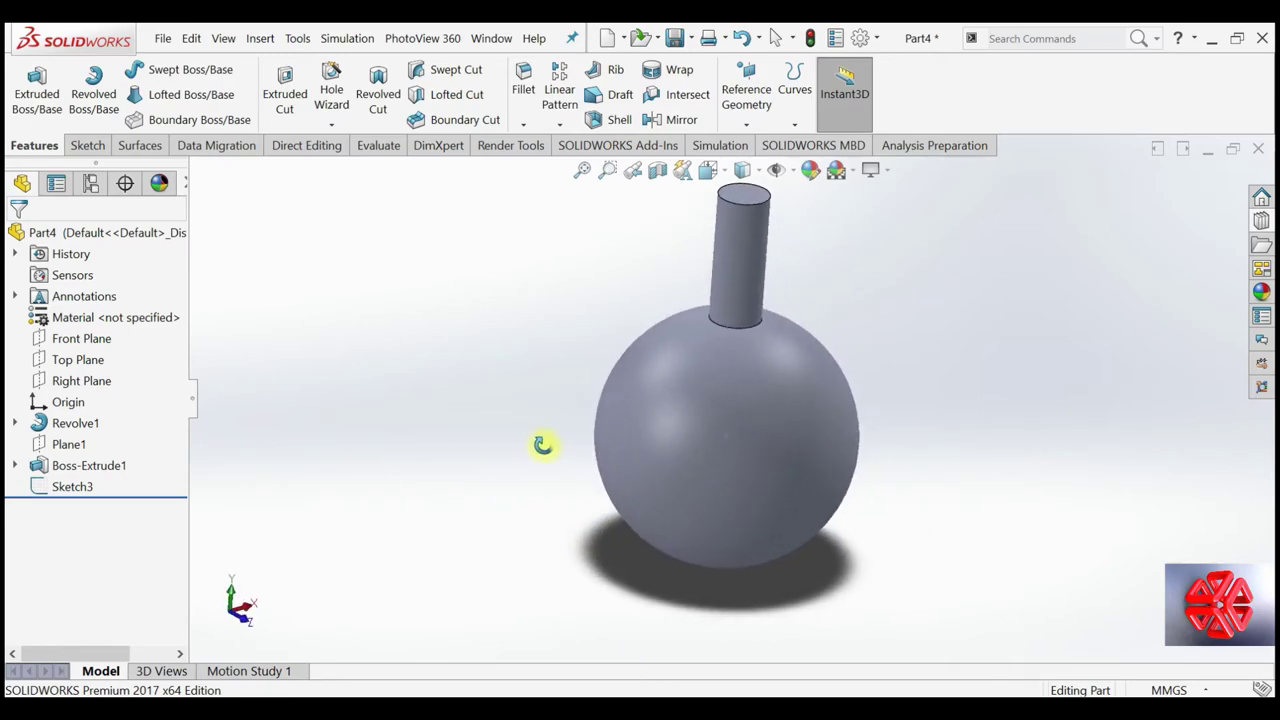
Sketch a single point on Plane1 at the neck's base centre, creating Sketch4
click(68, 444)
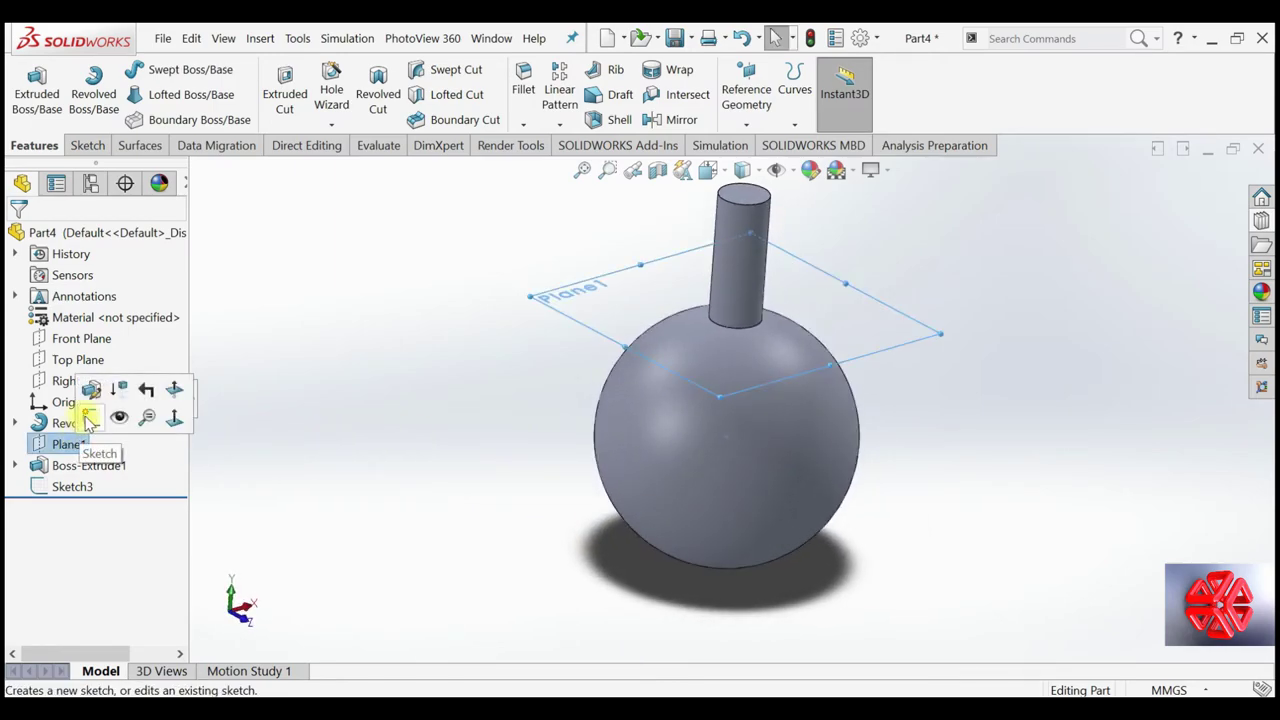
click(91, 418)
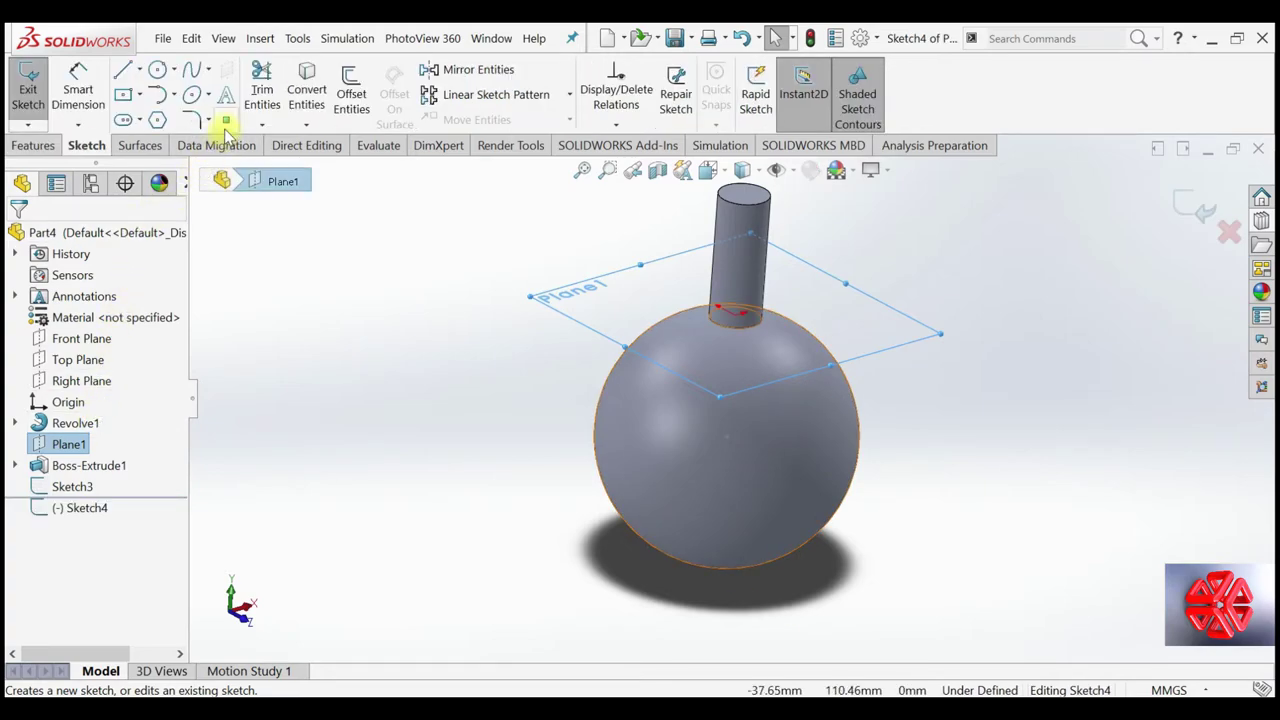
click(226, 119)
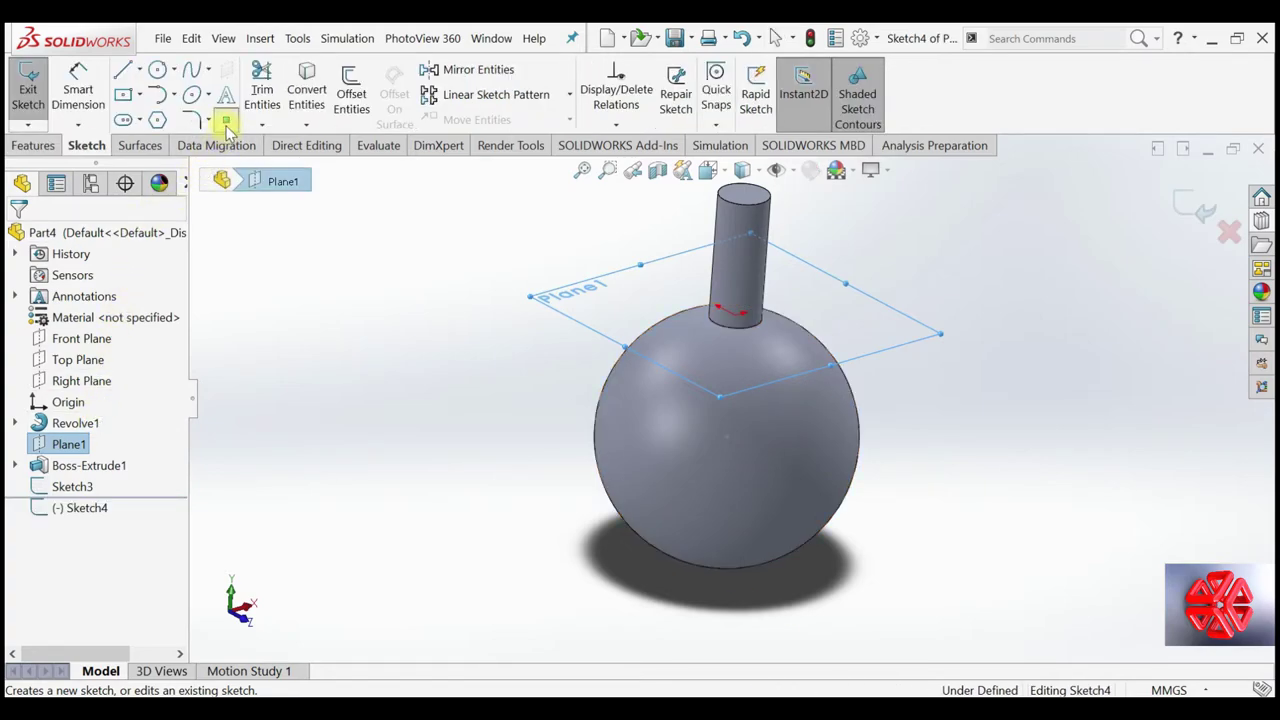
click(737, 319)
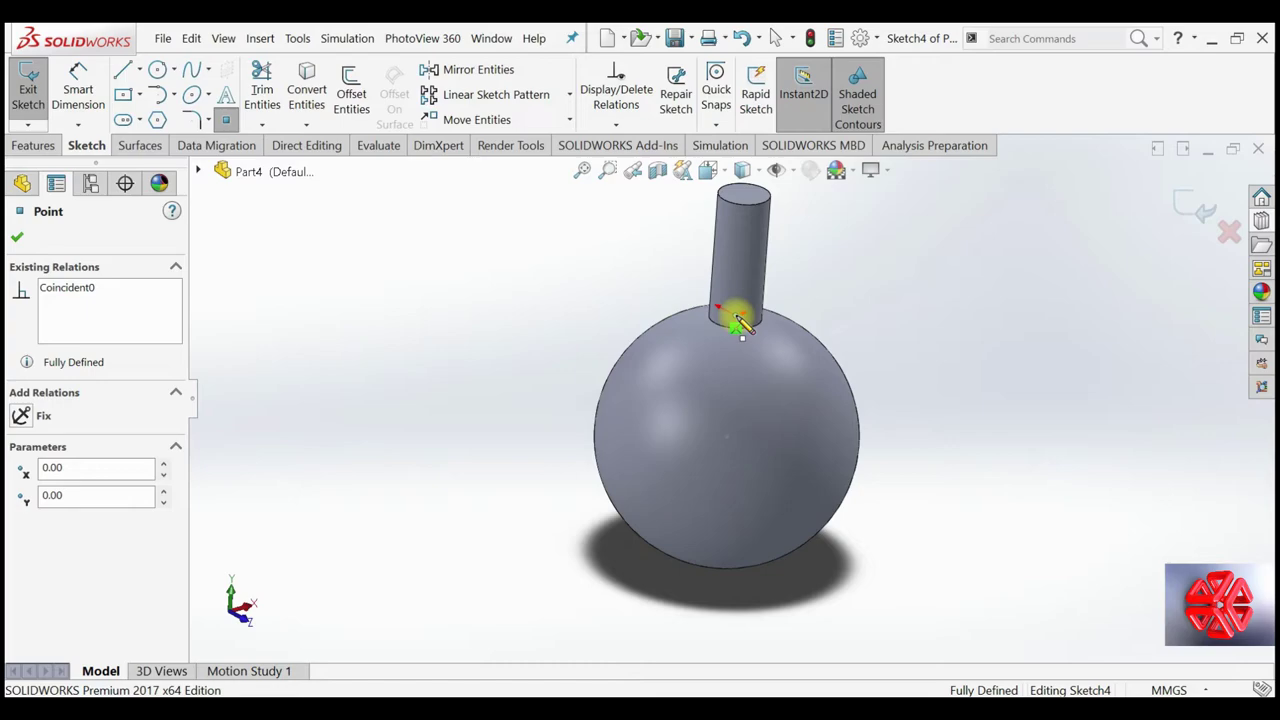
right_click(741, 325)
click(770, 331)
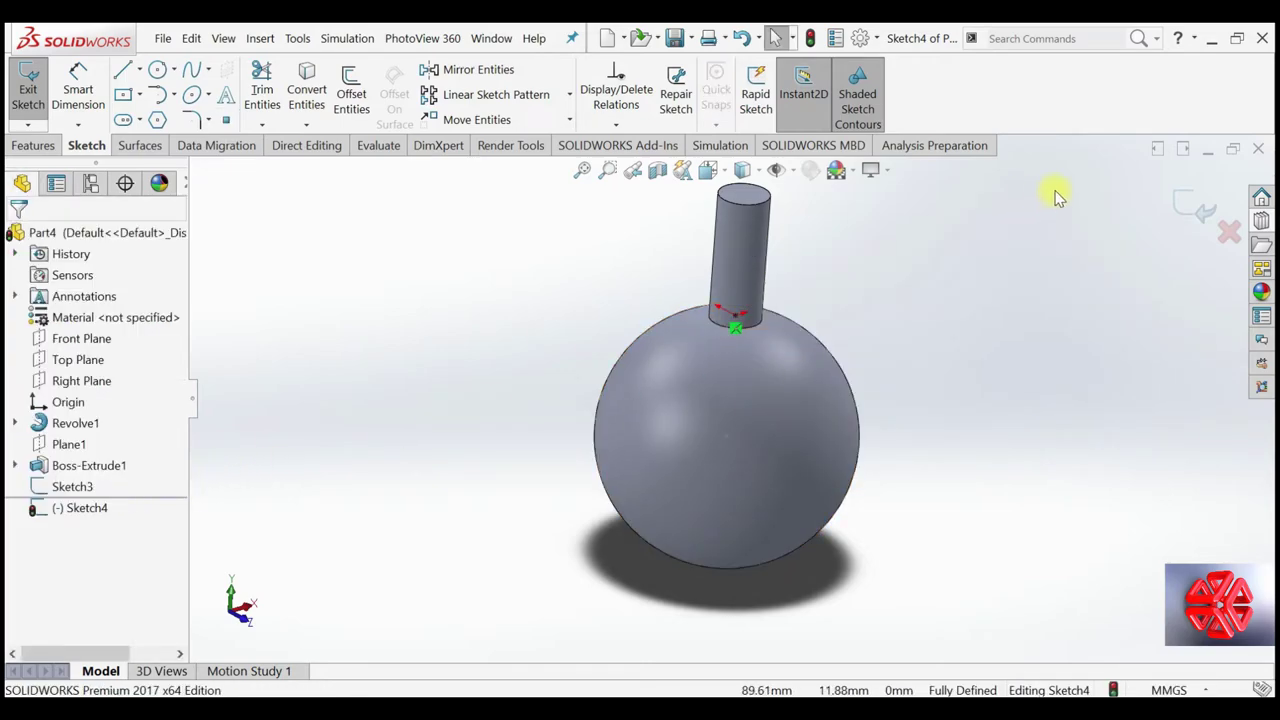
click(1183, 205)
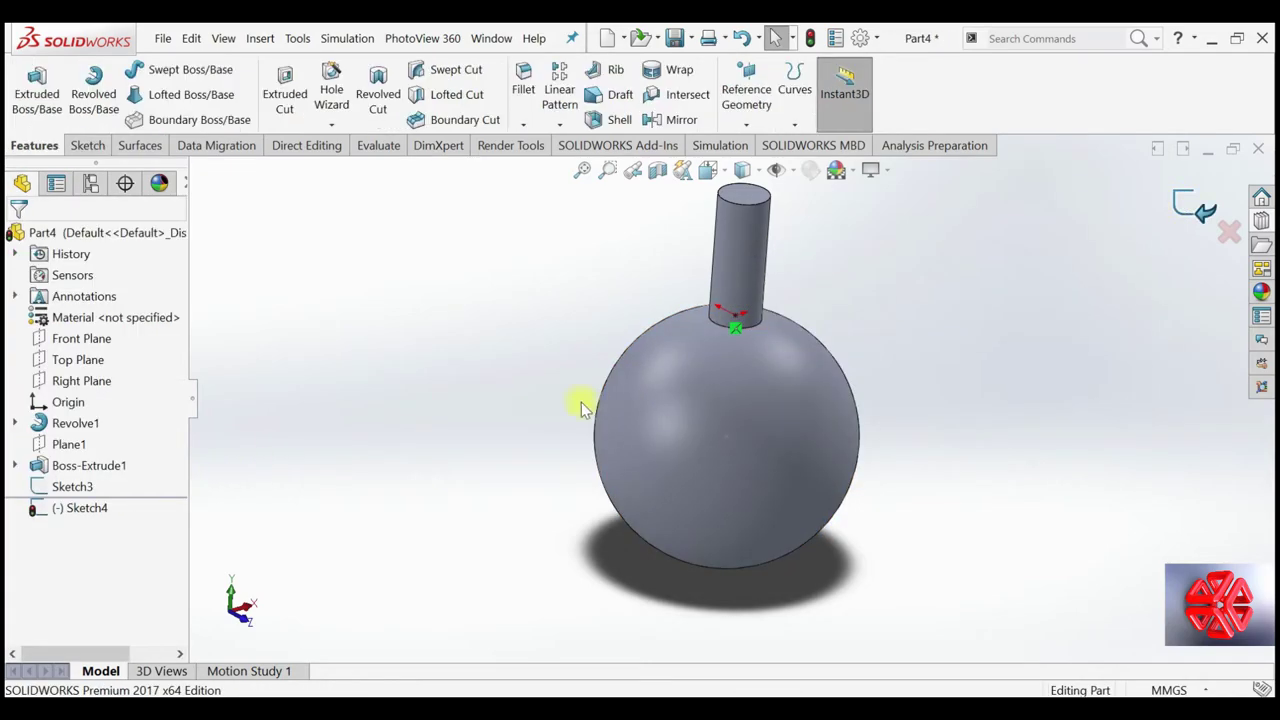
click(75, 487)
click(70, 509)
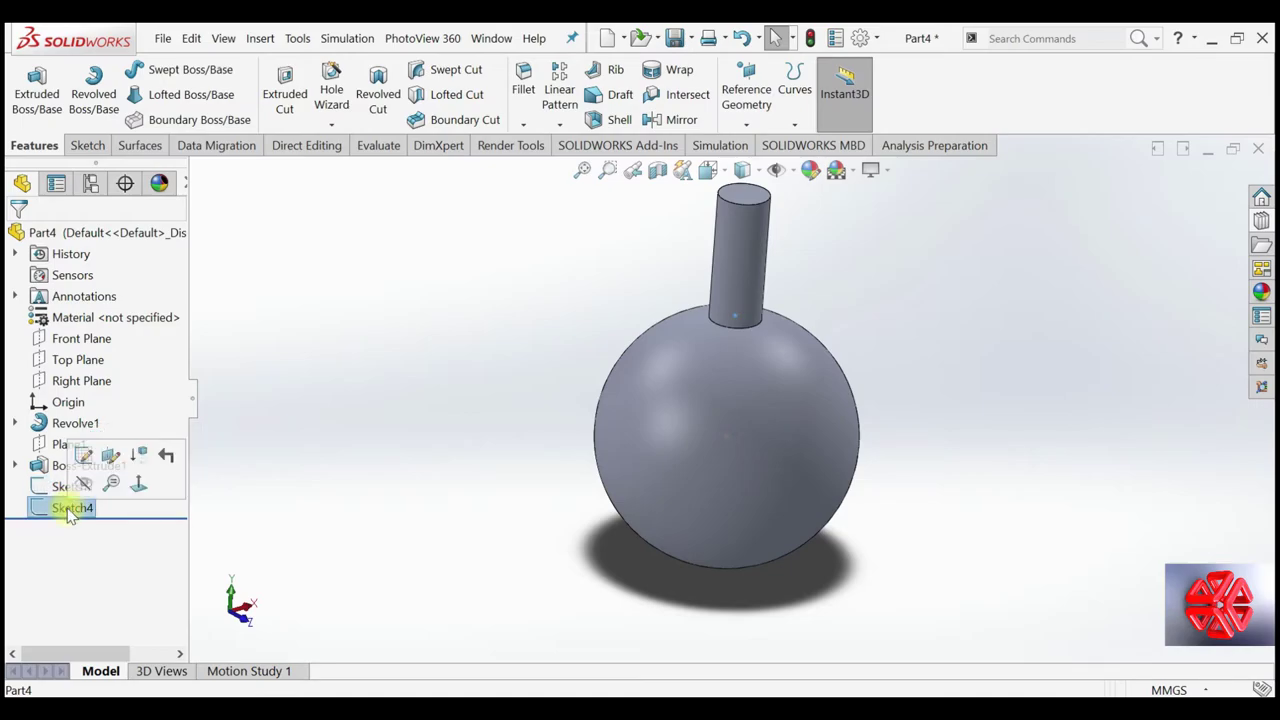
Save the sphere part as Part2.SLDPRT, replacing the existing file
click(672, 38)
click(891, 228)
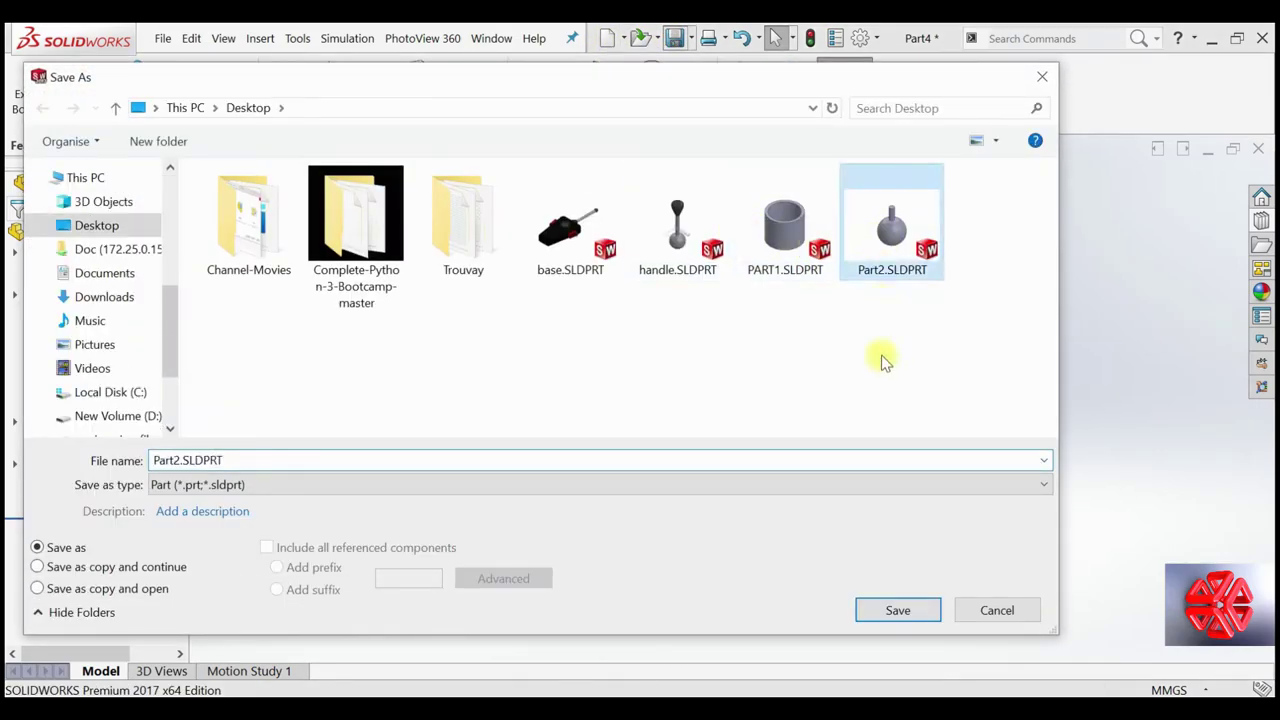
click(898, 611)
click(688, 373)
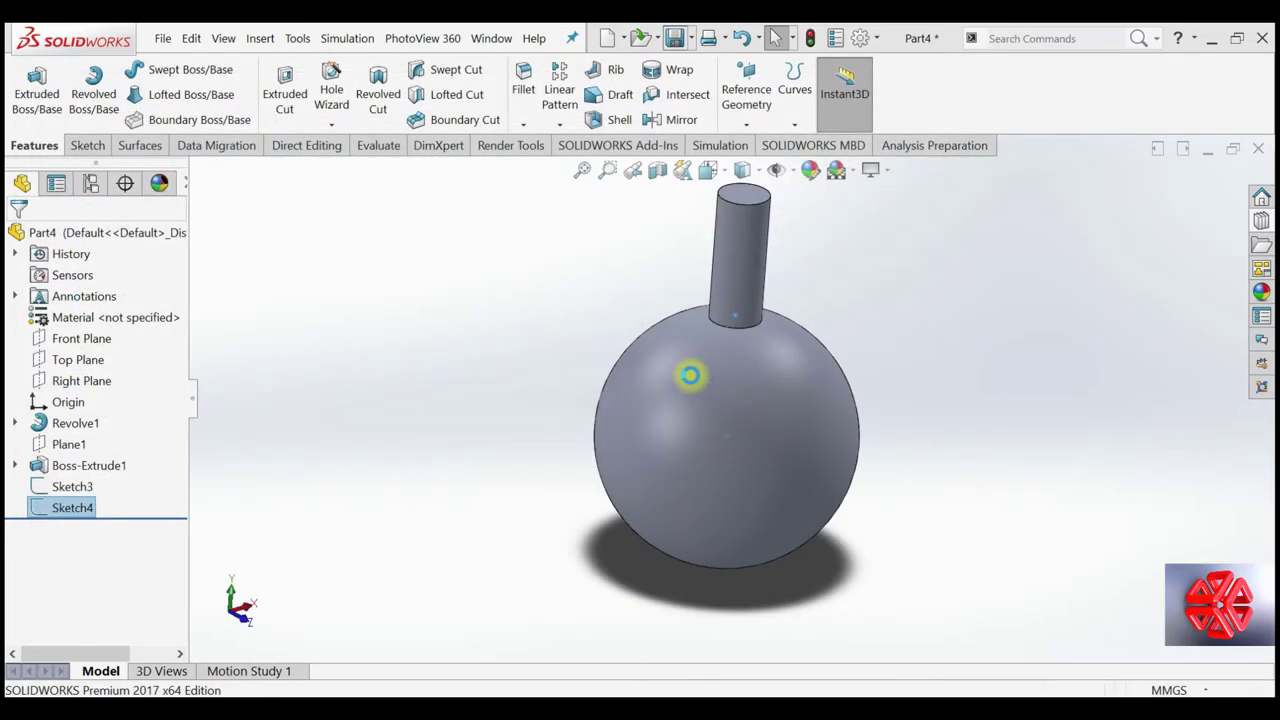
Make a new assembly from a part and place the PART1 cup as its first component
click(622, 38)
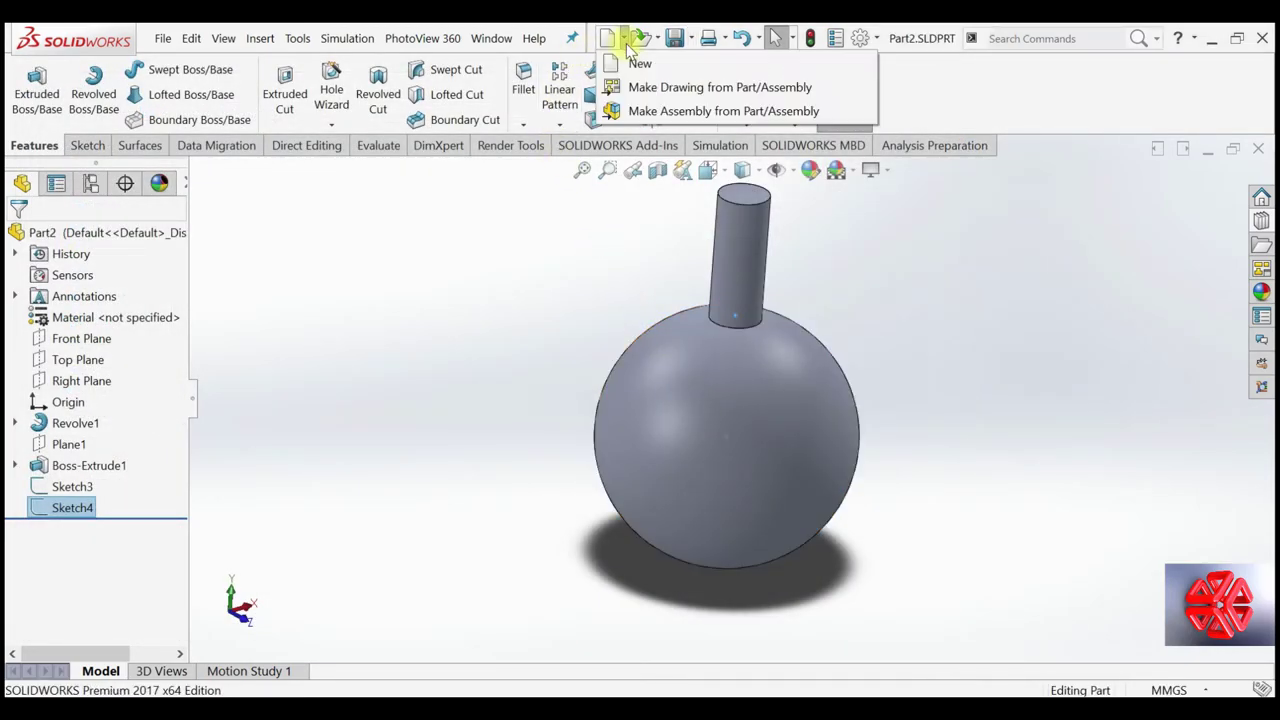
click(630, 110)
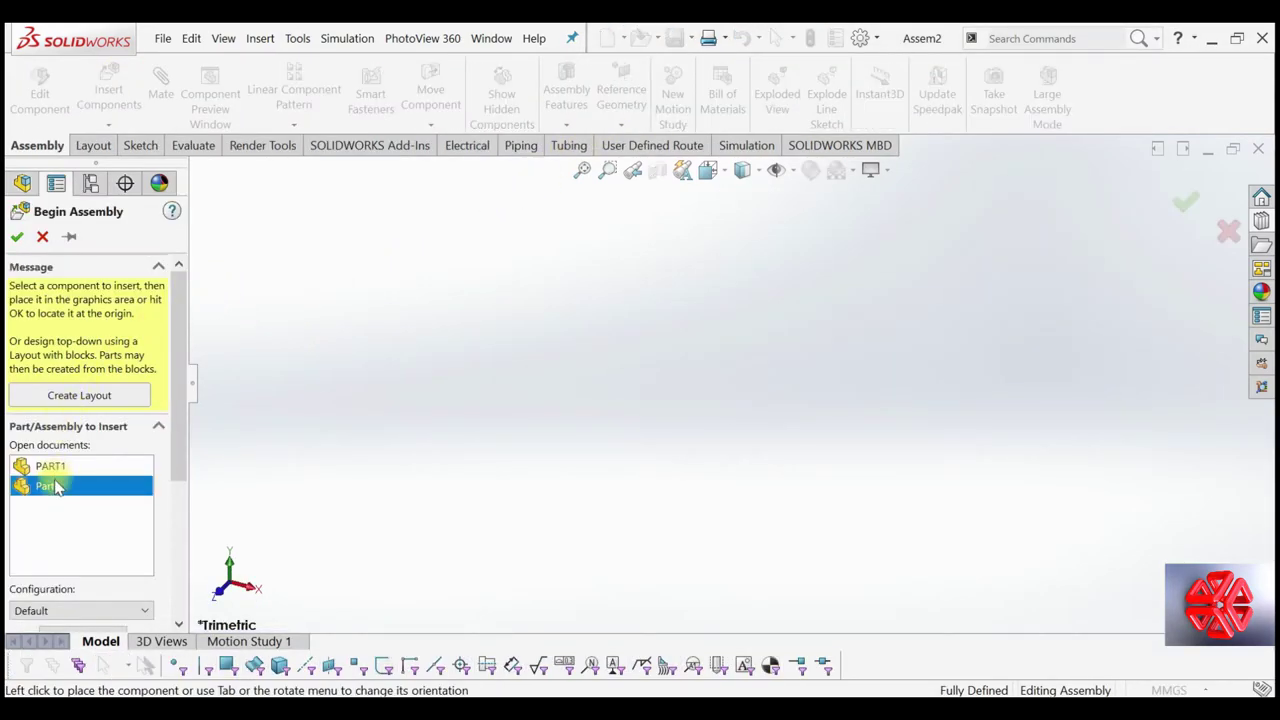
click(45, 466)
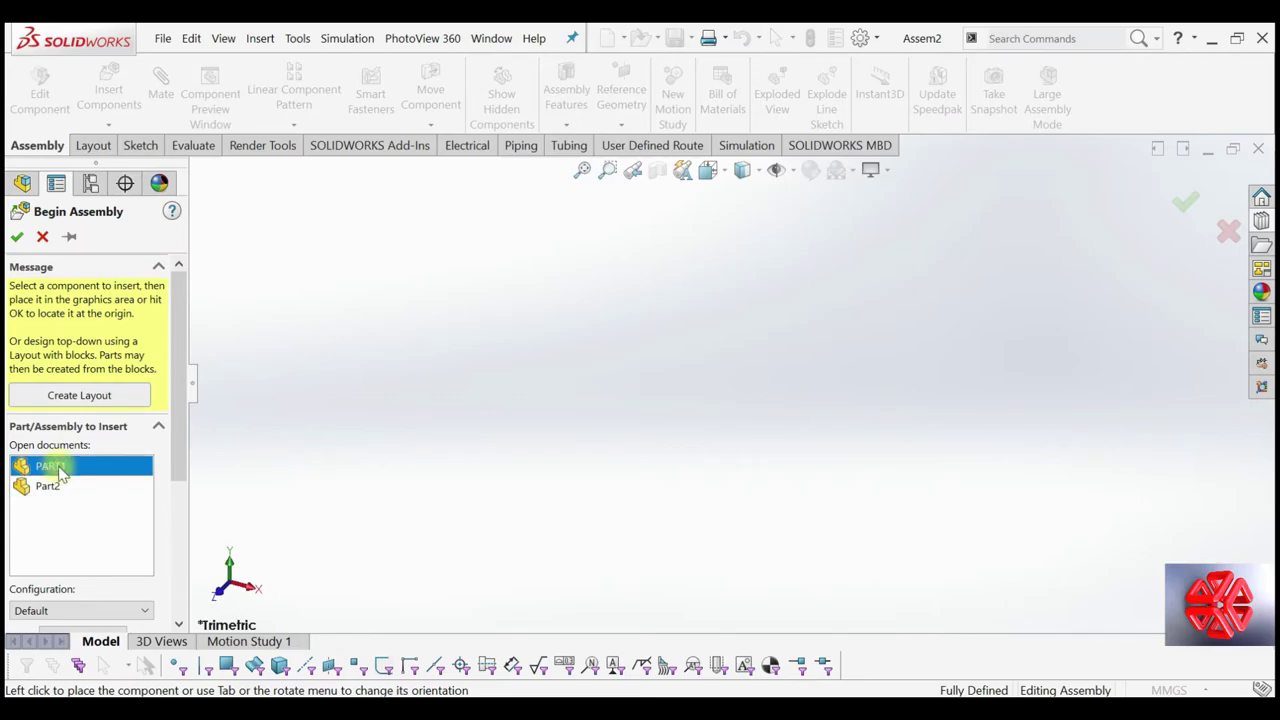
click(678, 440)
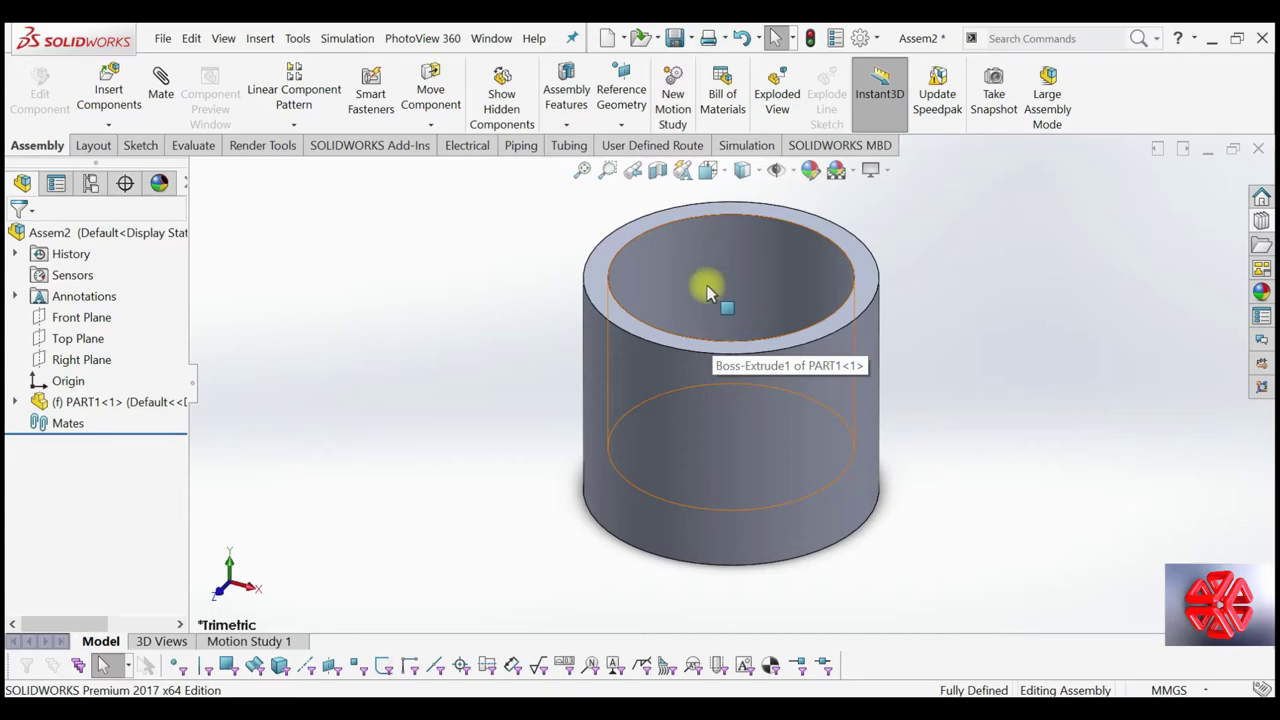
Open PART1 in its own window and start a sketch on the cup's top face
right_click(102, 402)
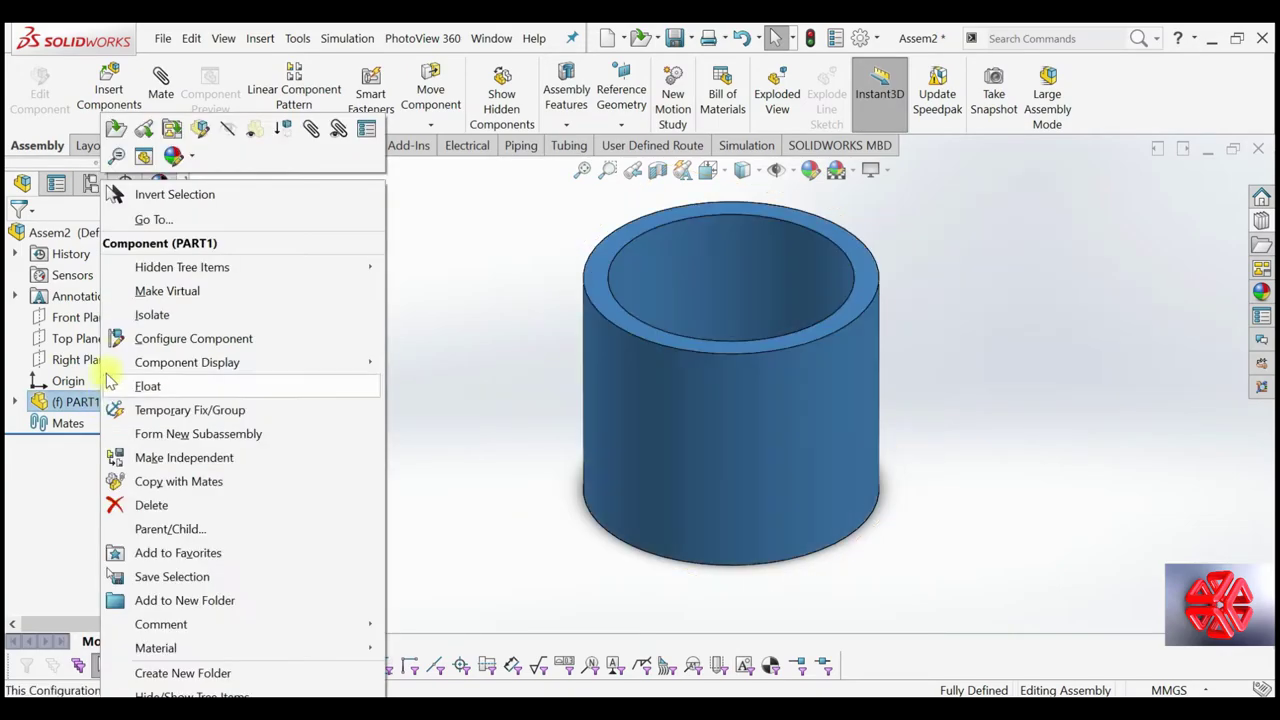
click(117, 140)
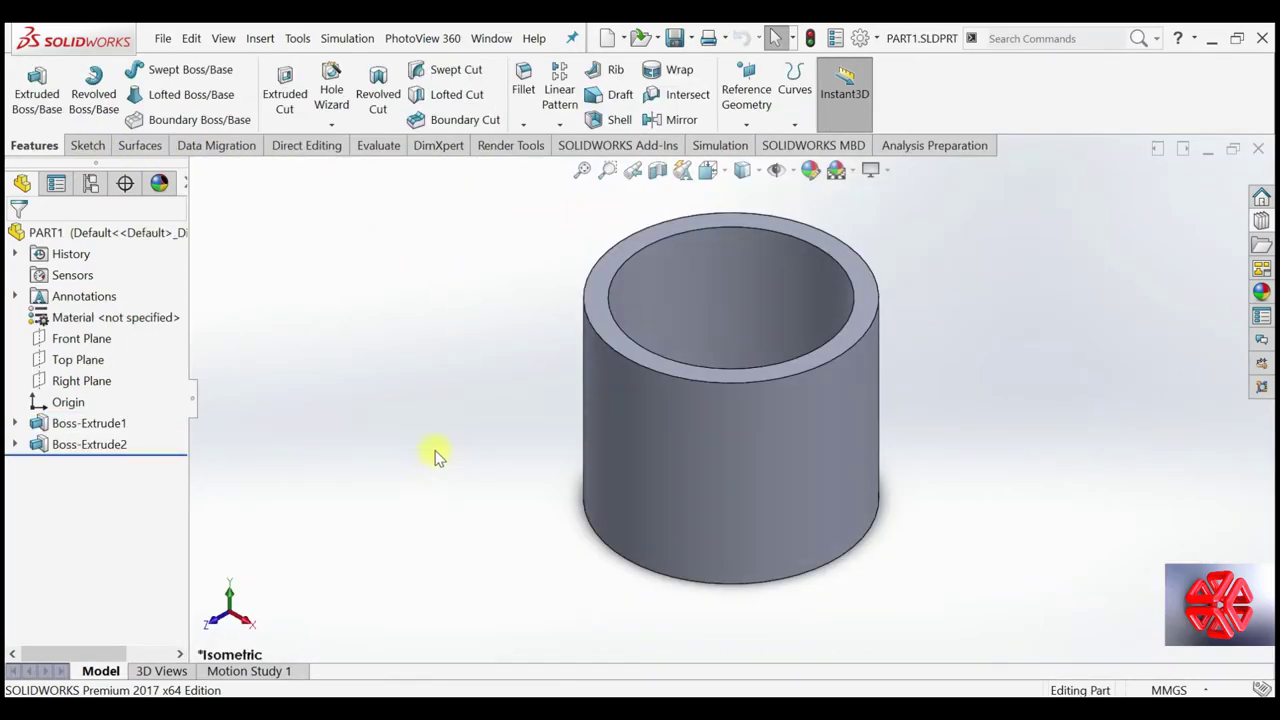
click(600, 285)
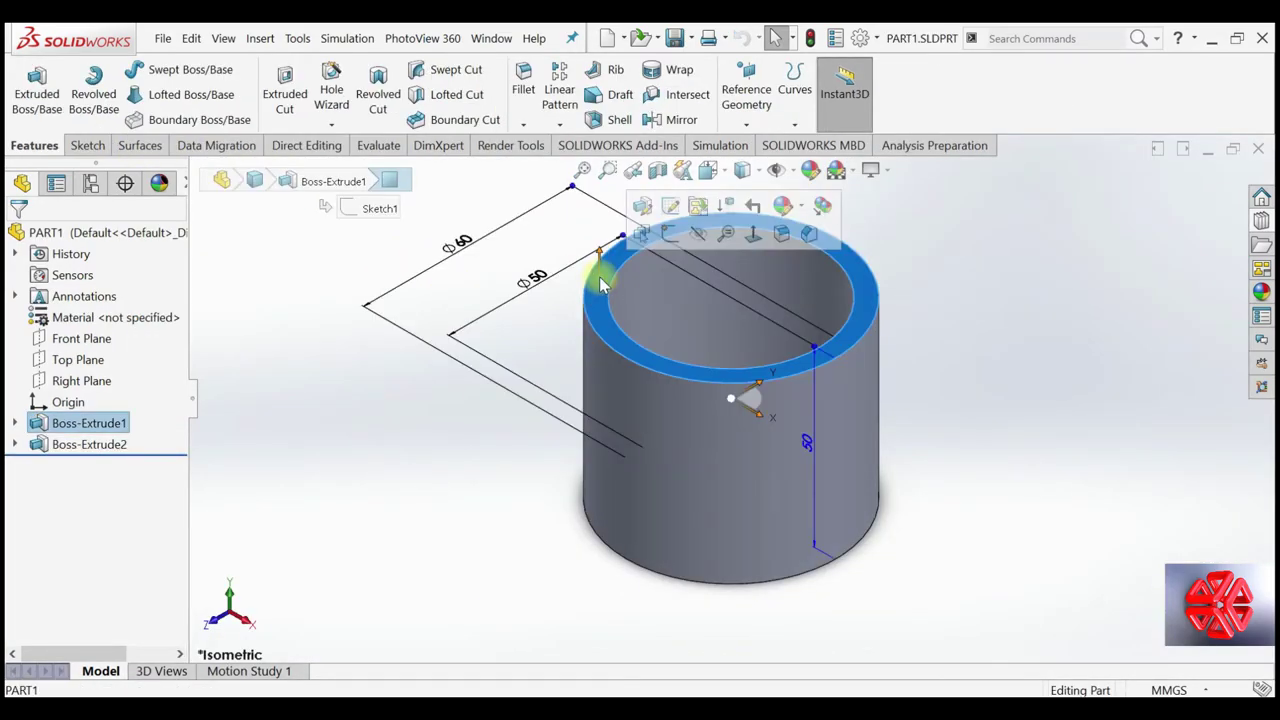
right_click(600, 285)
click(622, 247)
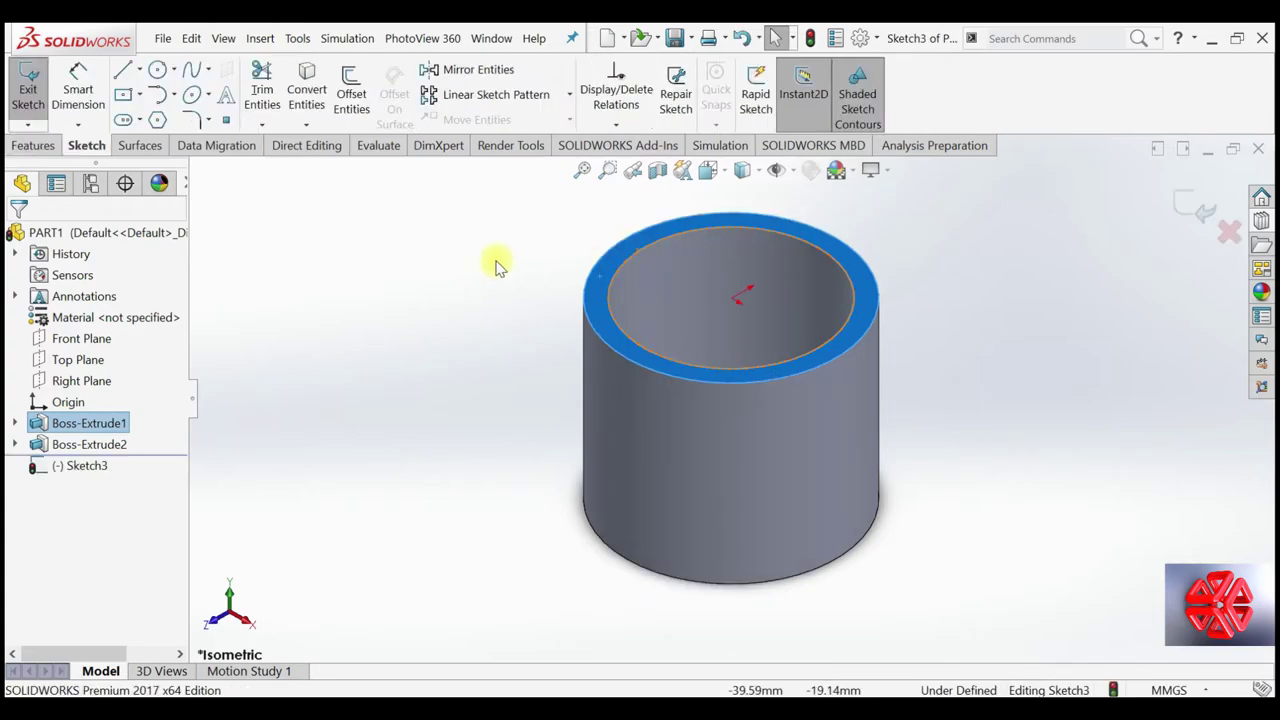
Place a sketch point at the cup's centre, exit the sketch, and return to Assem2
click(225, 119)
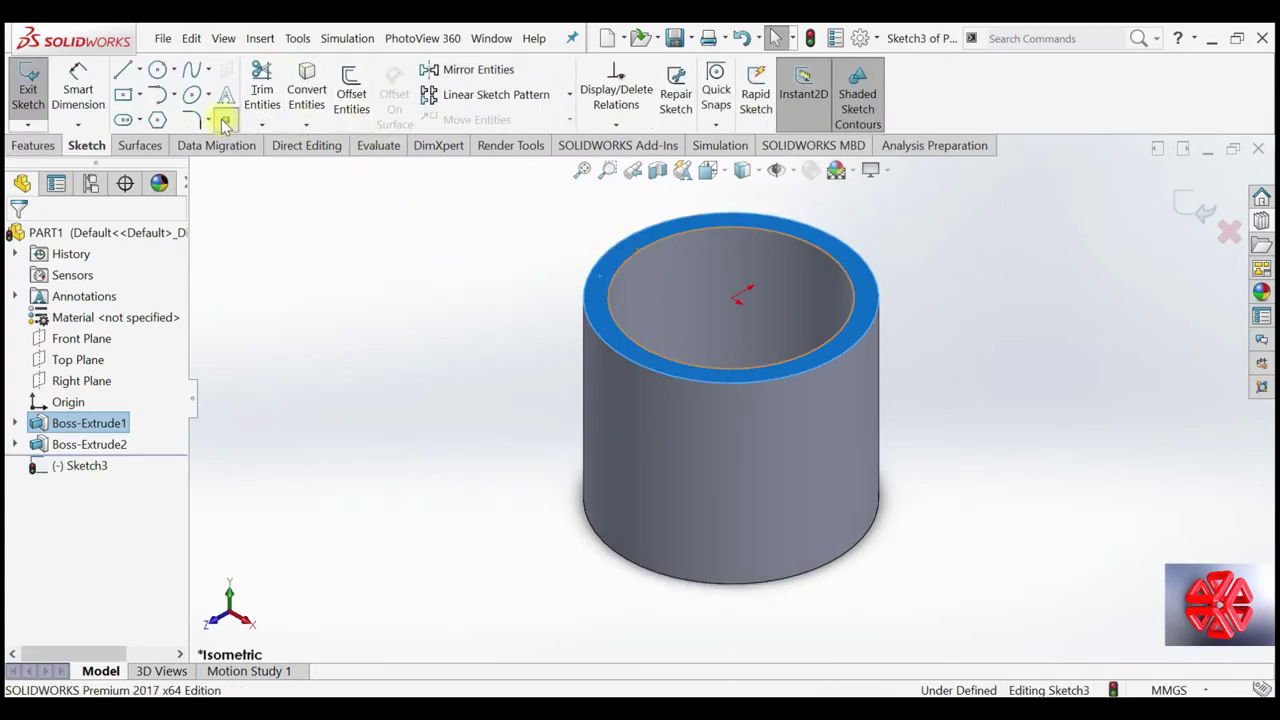
click(733, 310)
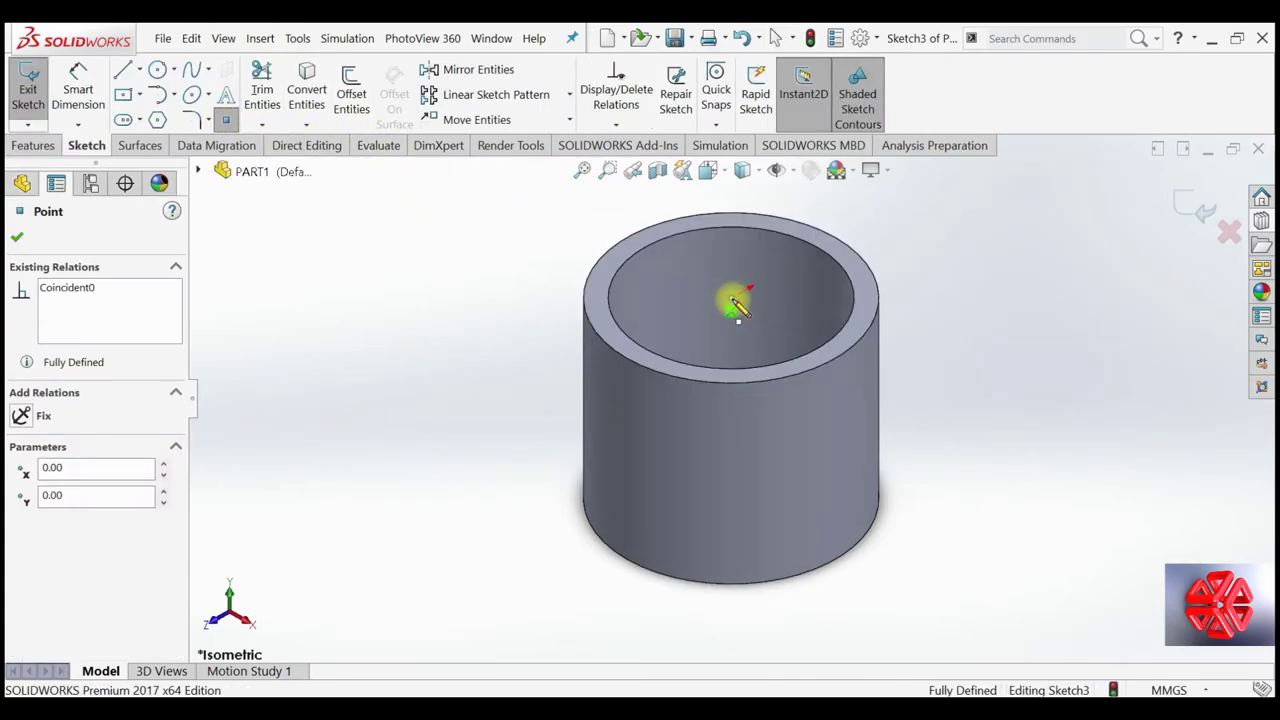
right_click(736, 307)
click(770, 311)
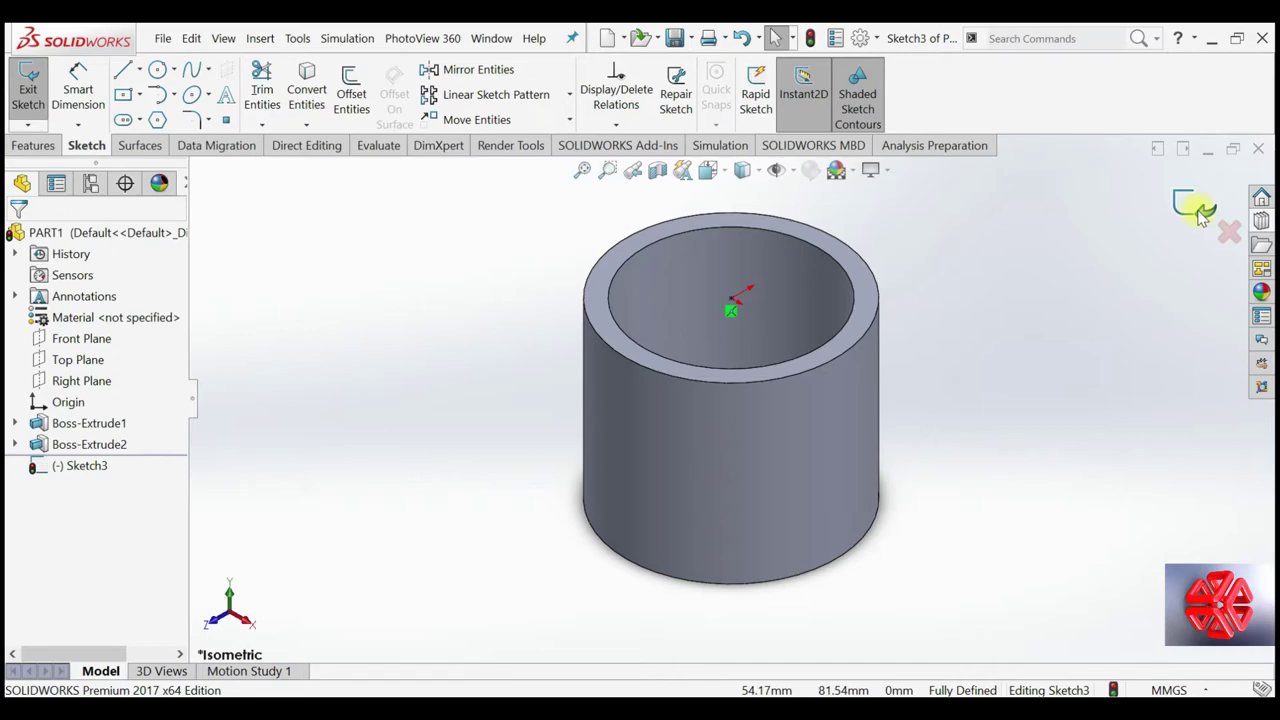
click(1190, 208)
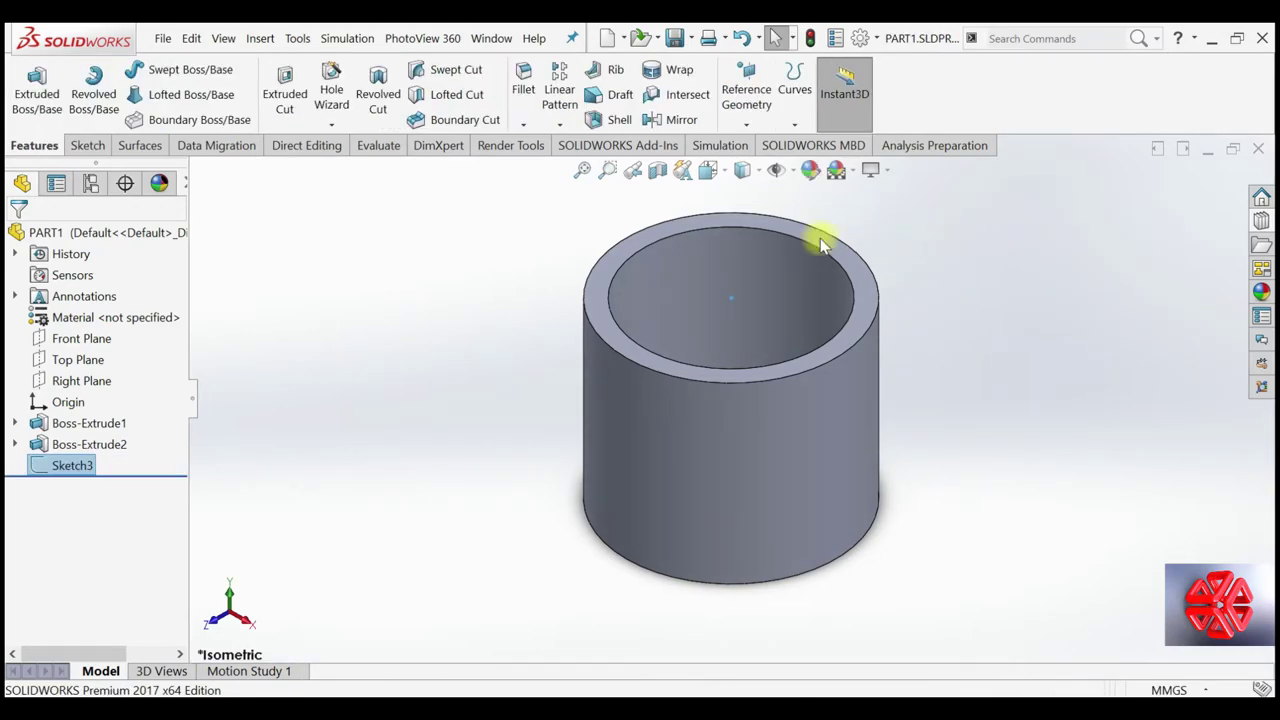
key(ctrl+Tab)
click(640, 371)
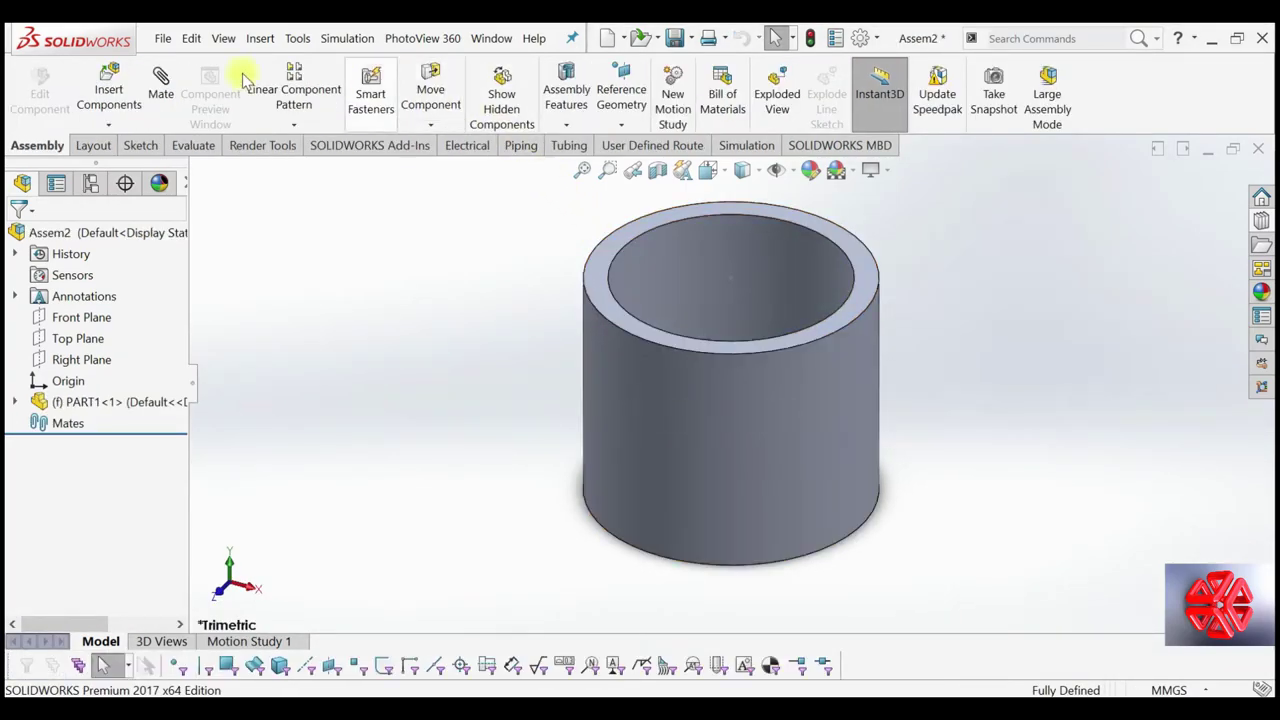
Insert Part2 from the open documents and place it beside the PART1 cup
click(161, 88)
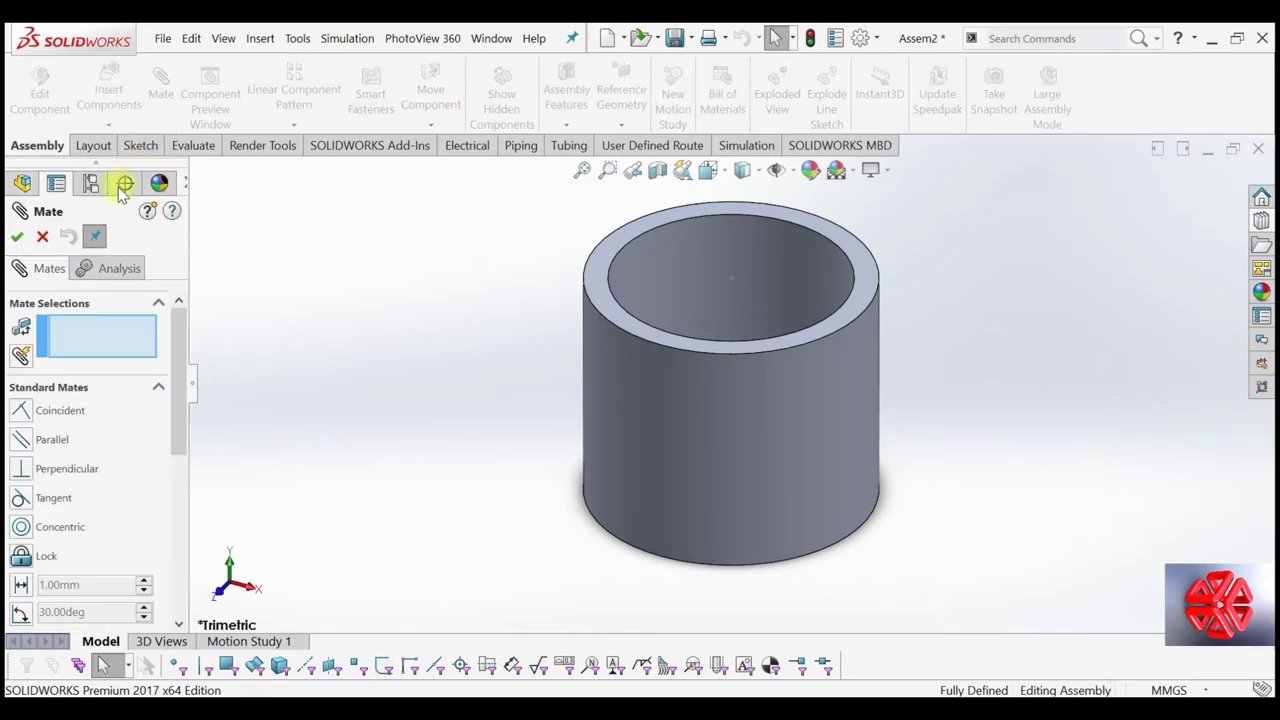
click(40, 240)
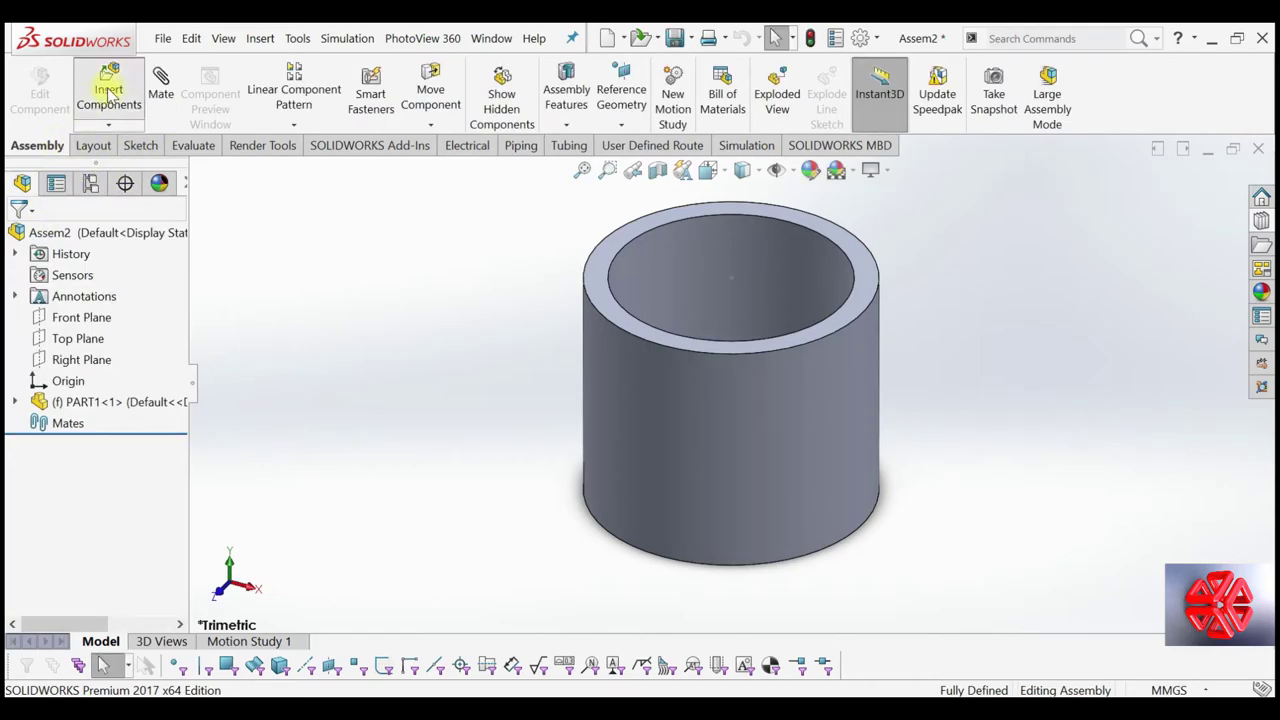
click(108, 92)
click(48, 471)
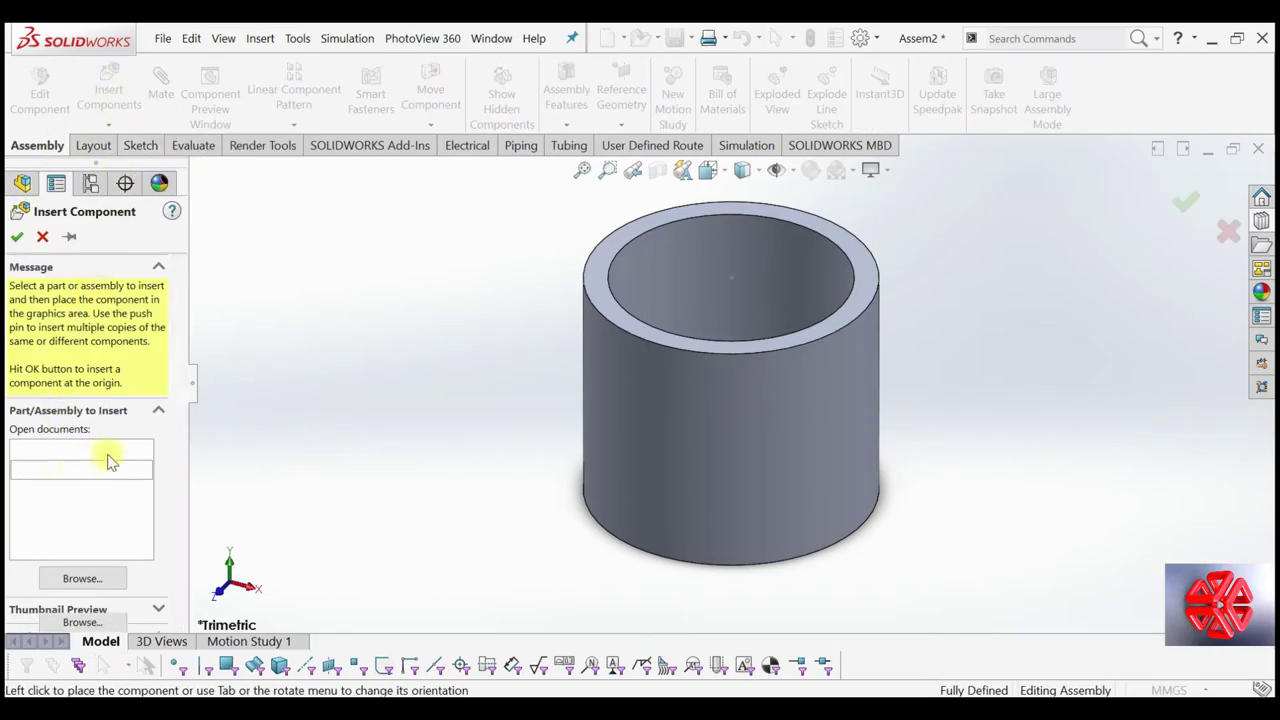
click(379, 304)
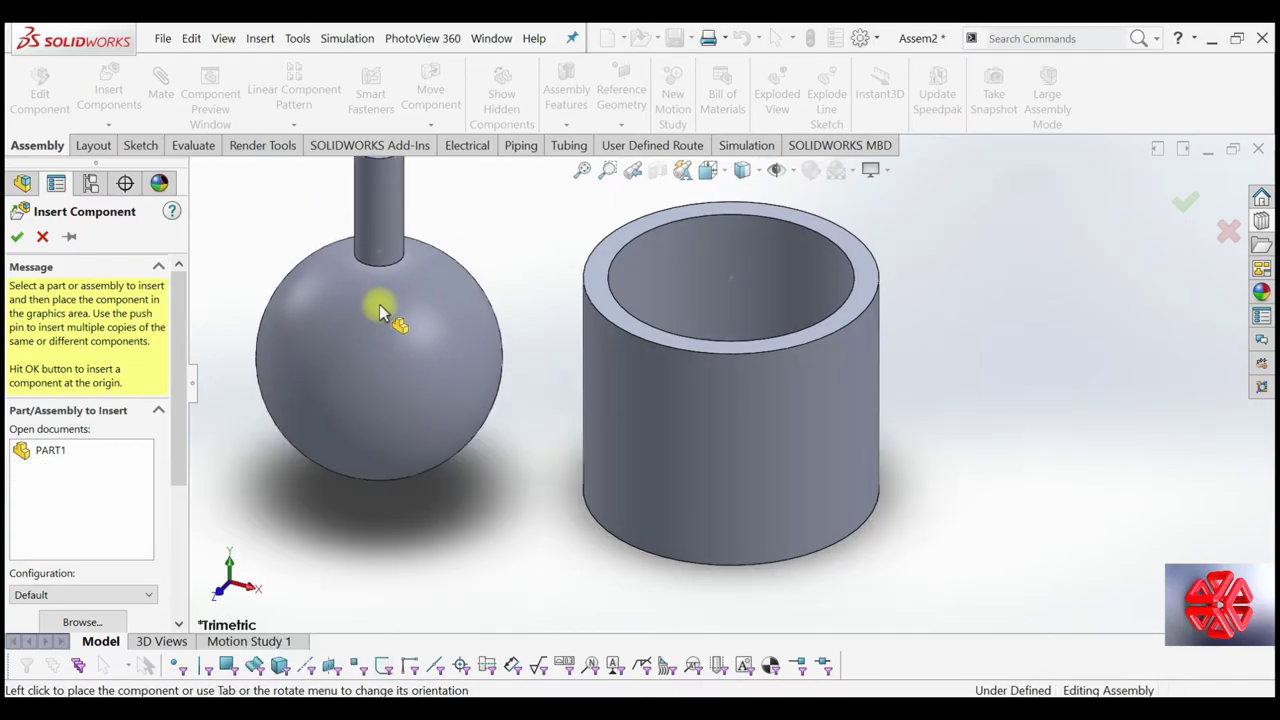
click(352, 290)
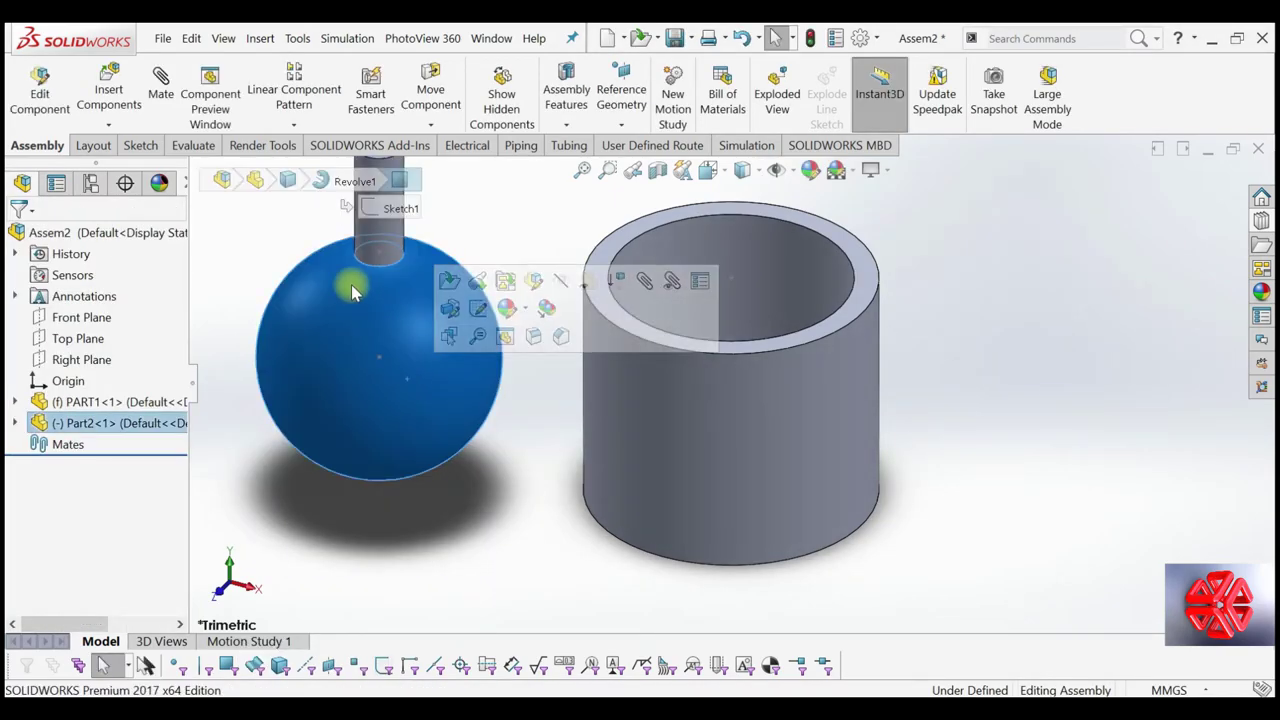
Add a concentric mate between the sphere face and the cup's inner face
click(161, 92)
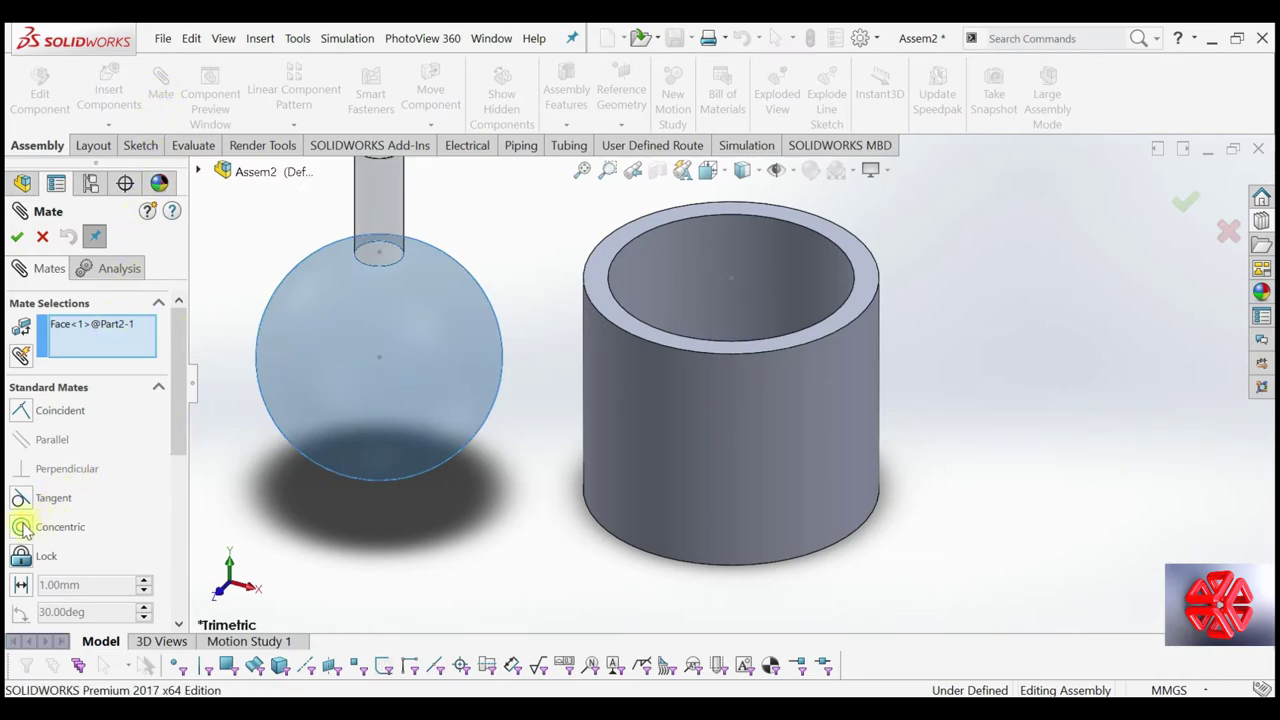
click(653, 288)
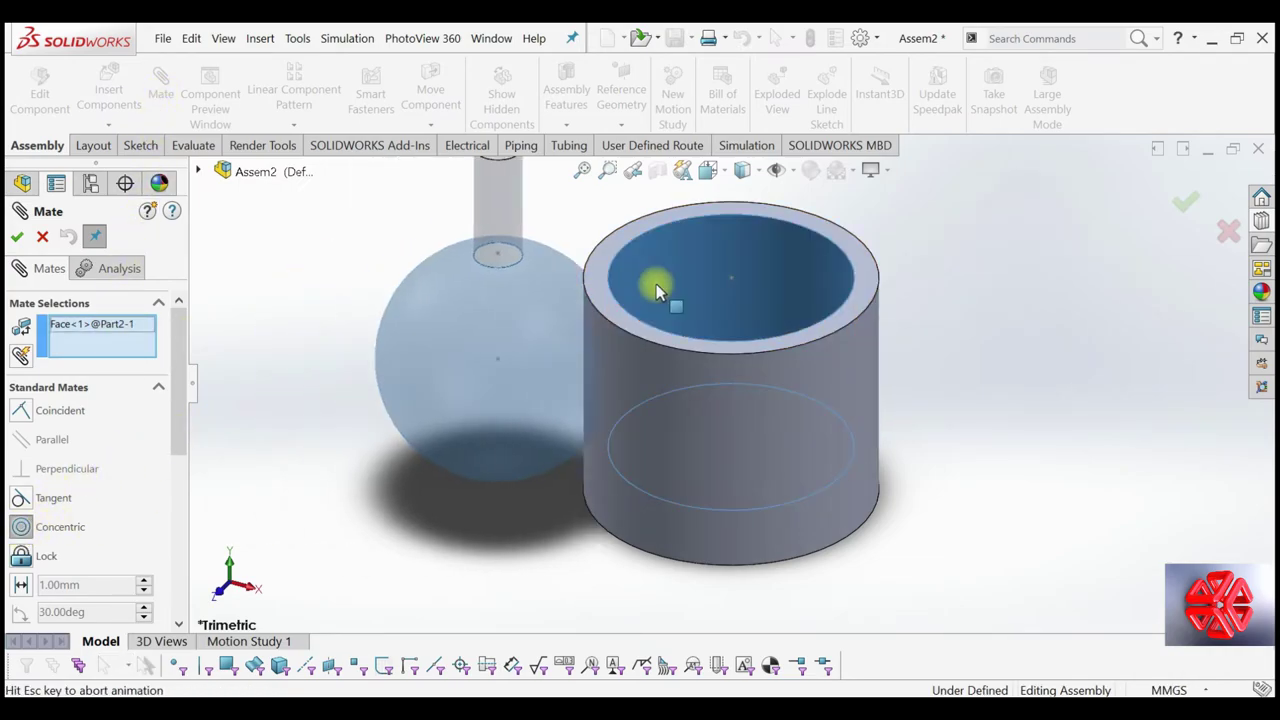
key(Return)
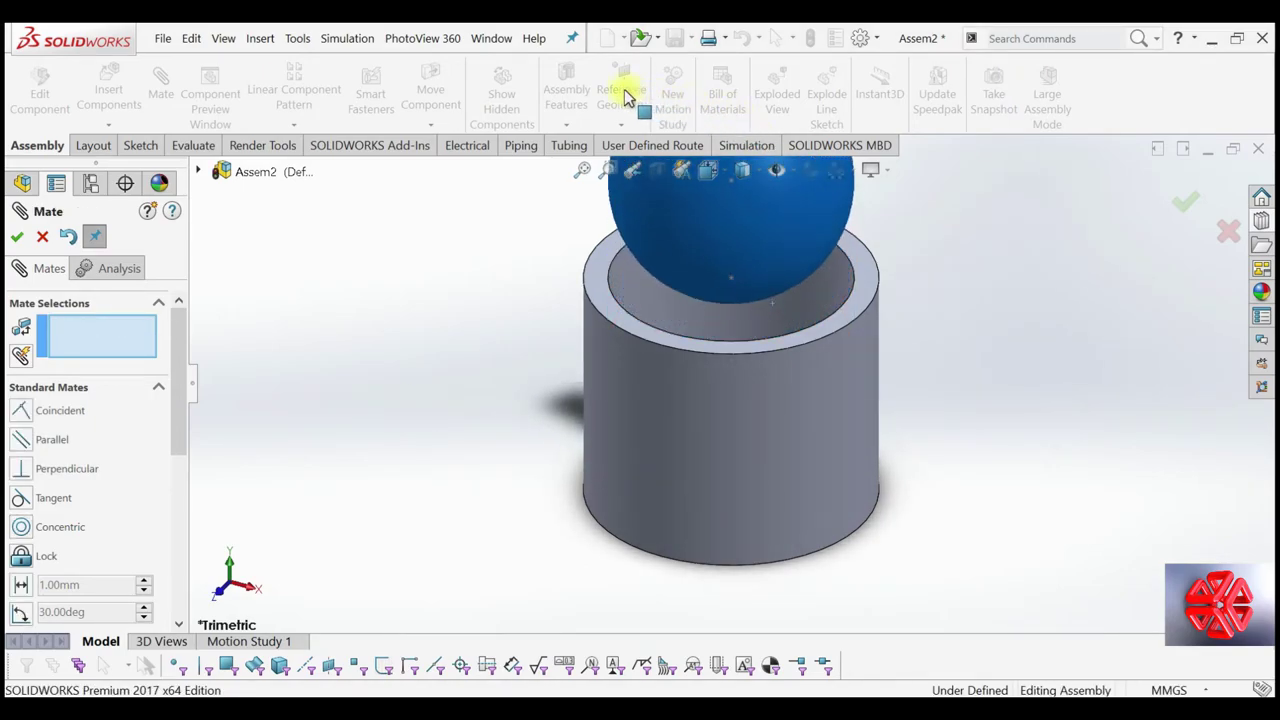
scroll(737, 209, up, 3)
drag(773, 268, 765, 210)
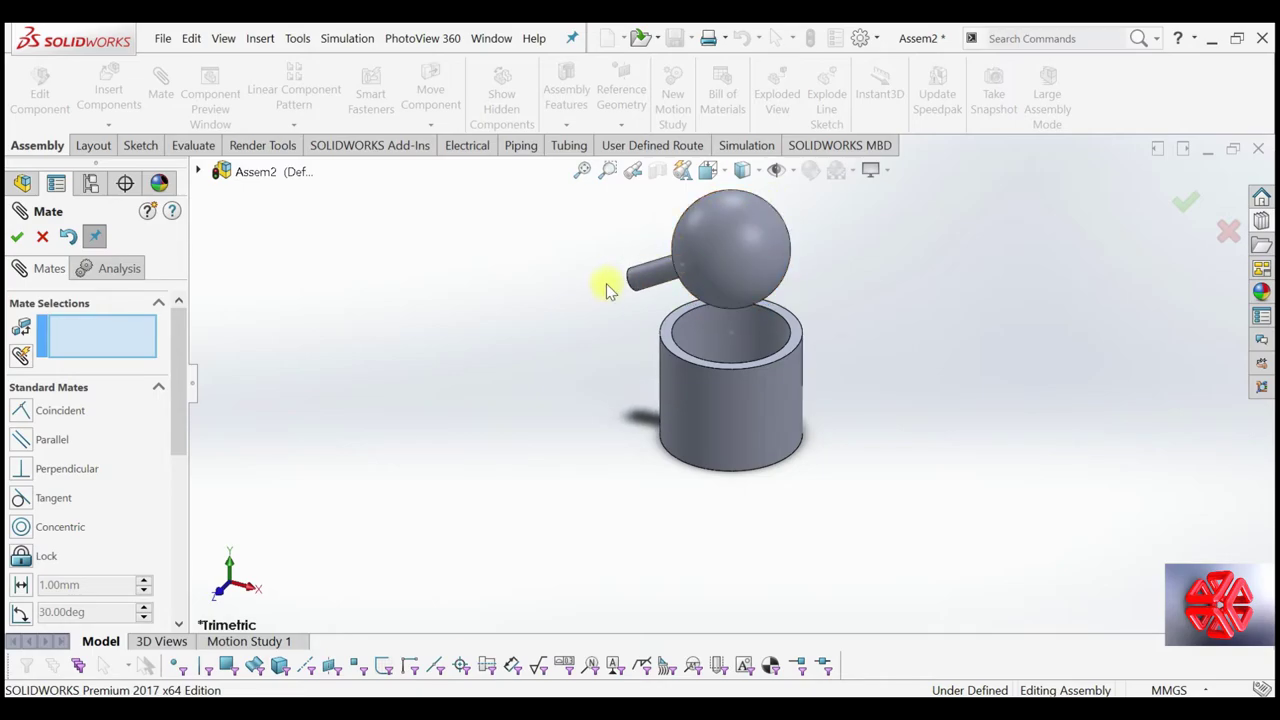
Coincide the two parts' Point1@Sketch3 points and drag the stem to test the mates
click(733, 334)
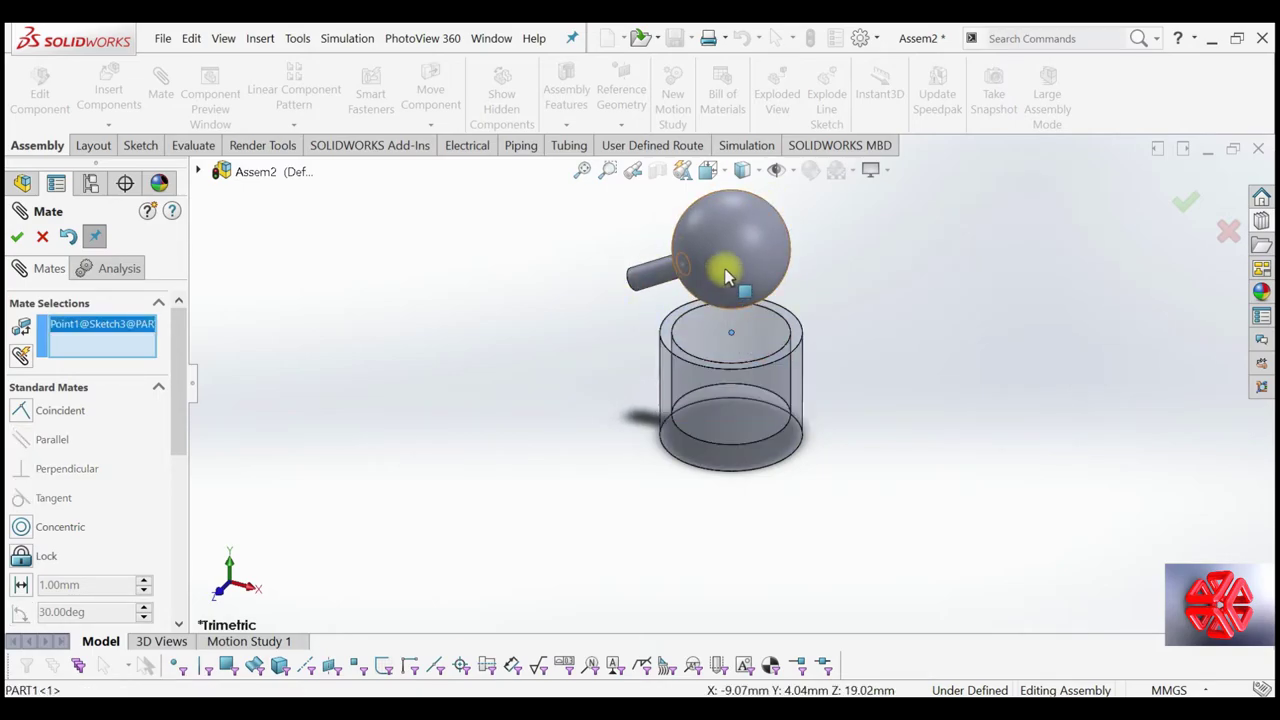
scroll(737, 258, down, 2)
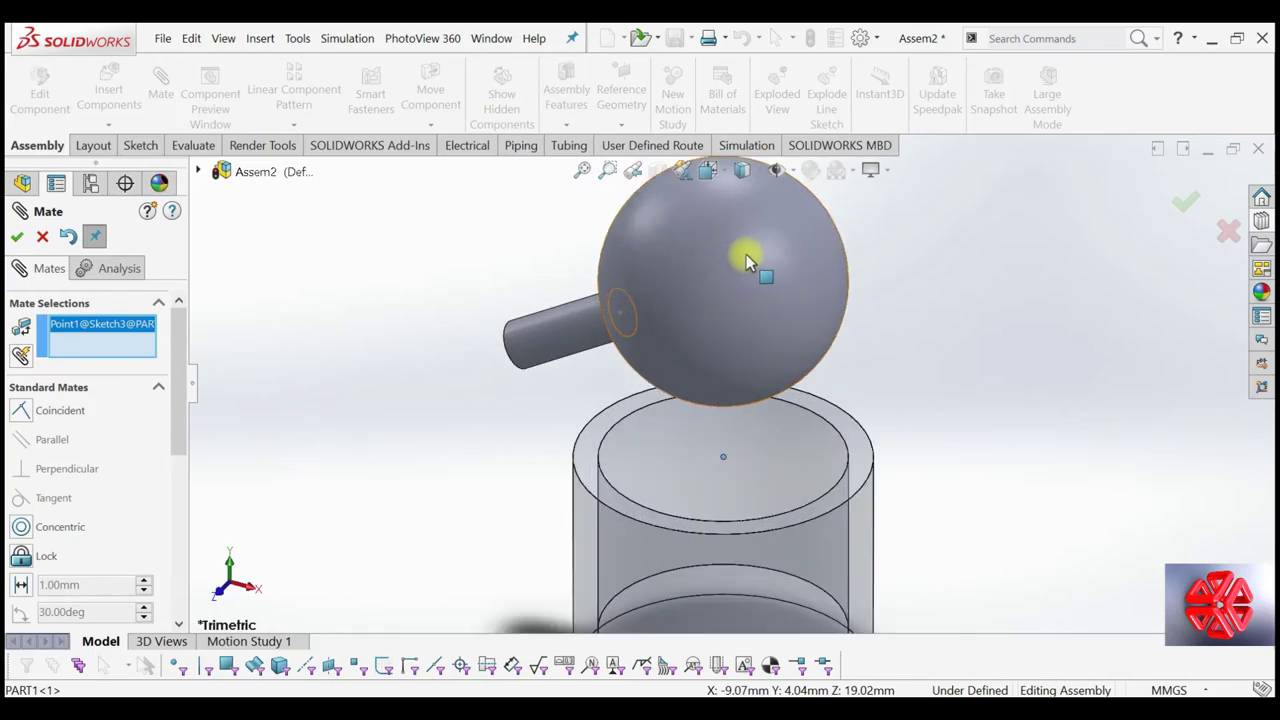
scroll(746, 257, down, 3)
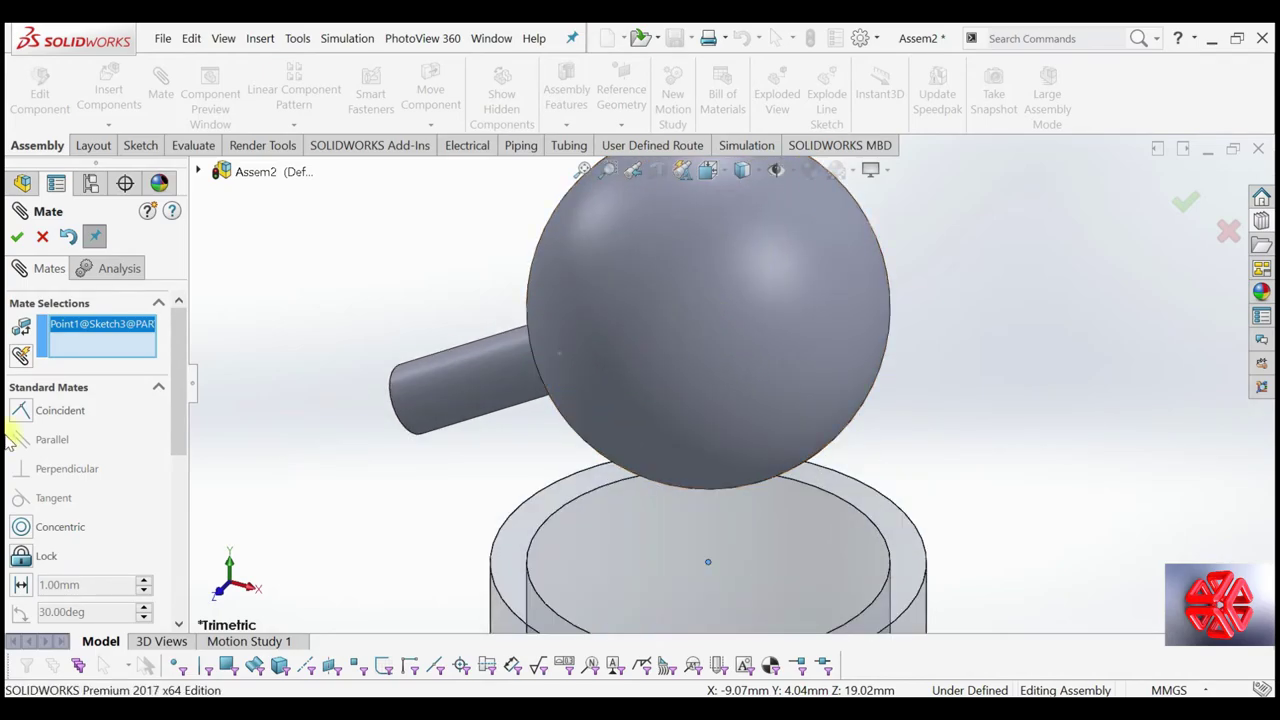
click(30, 412)
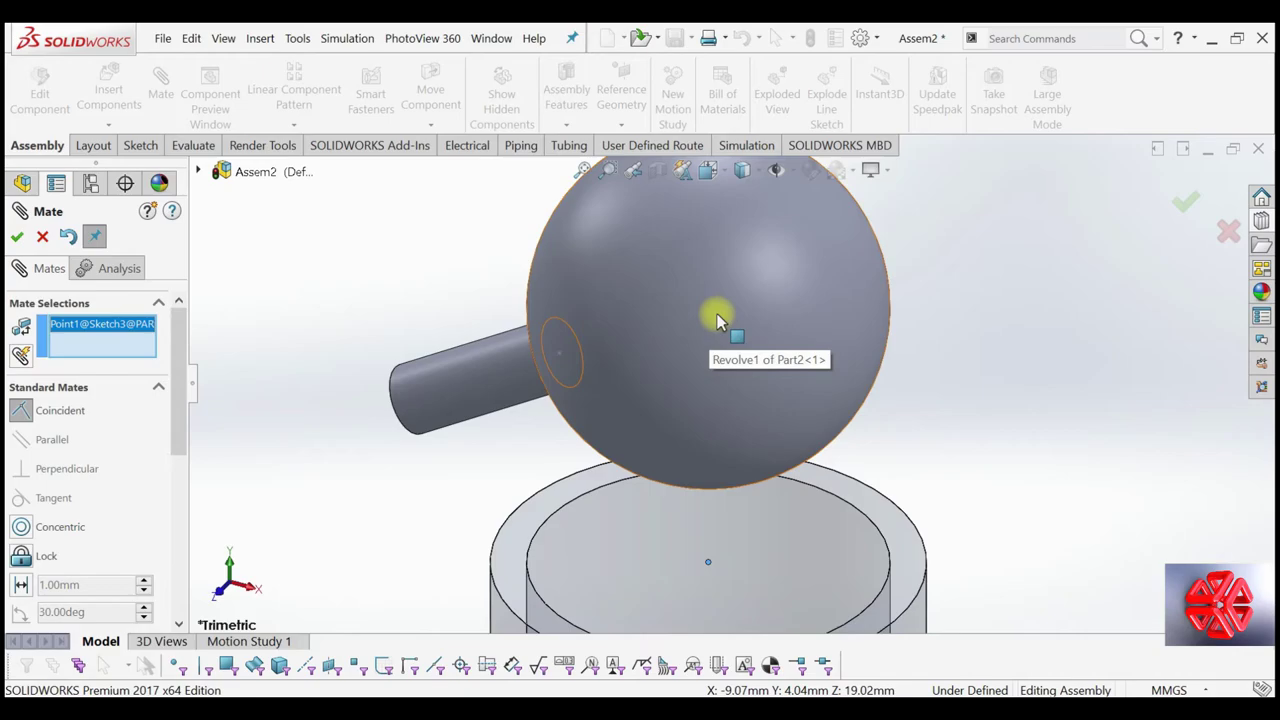
scroll(733, 335, up, 1)
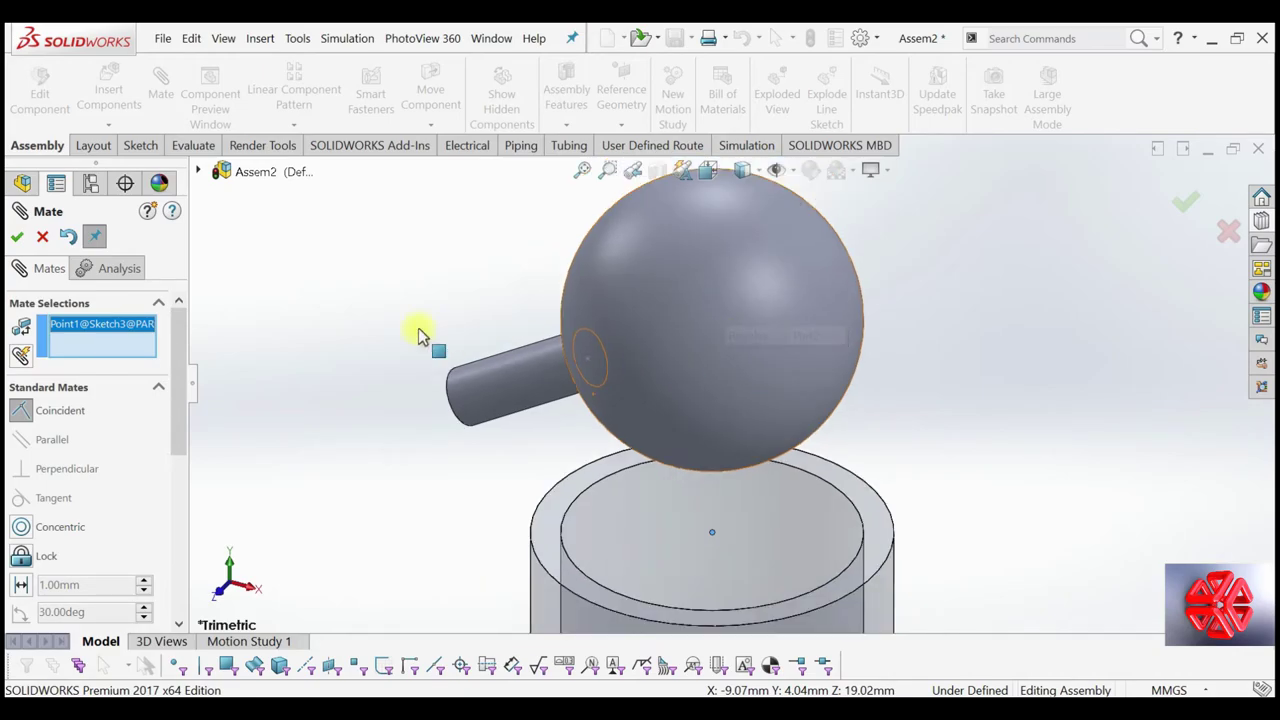
click(199, 173)
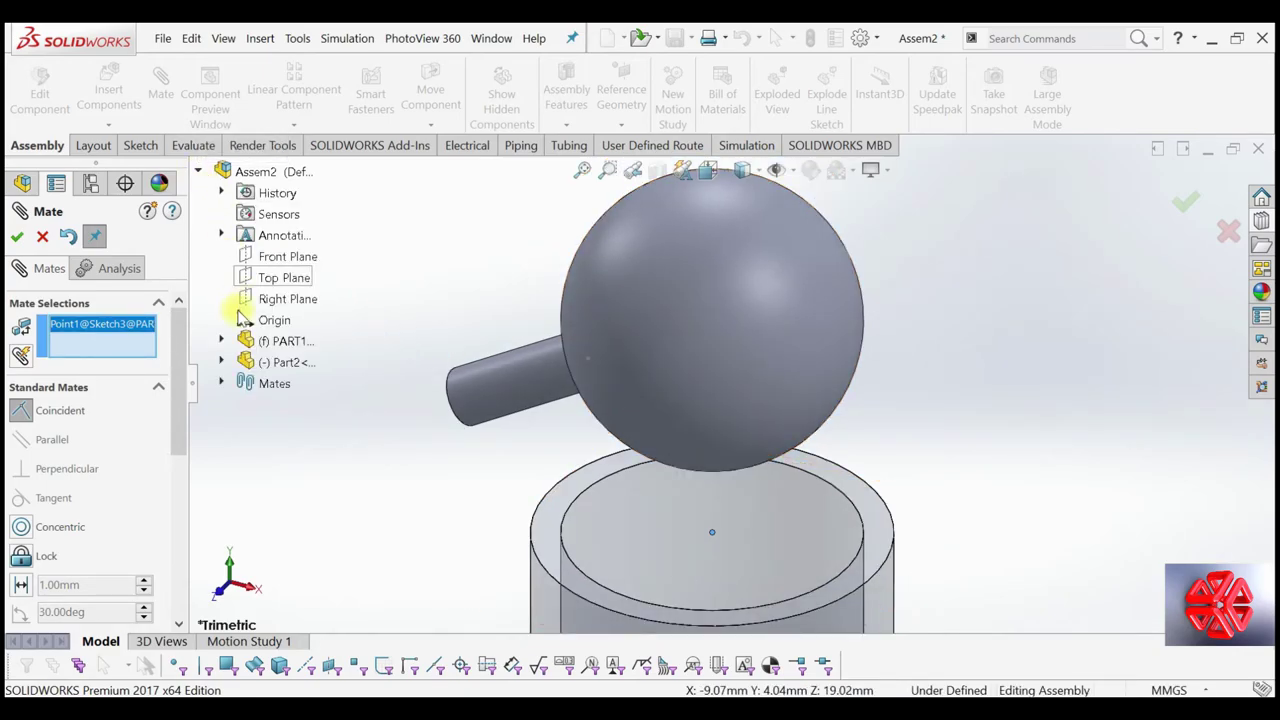
click(222, 363)
scroll(289, 460, down, 1)
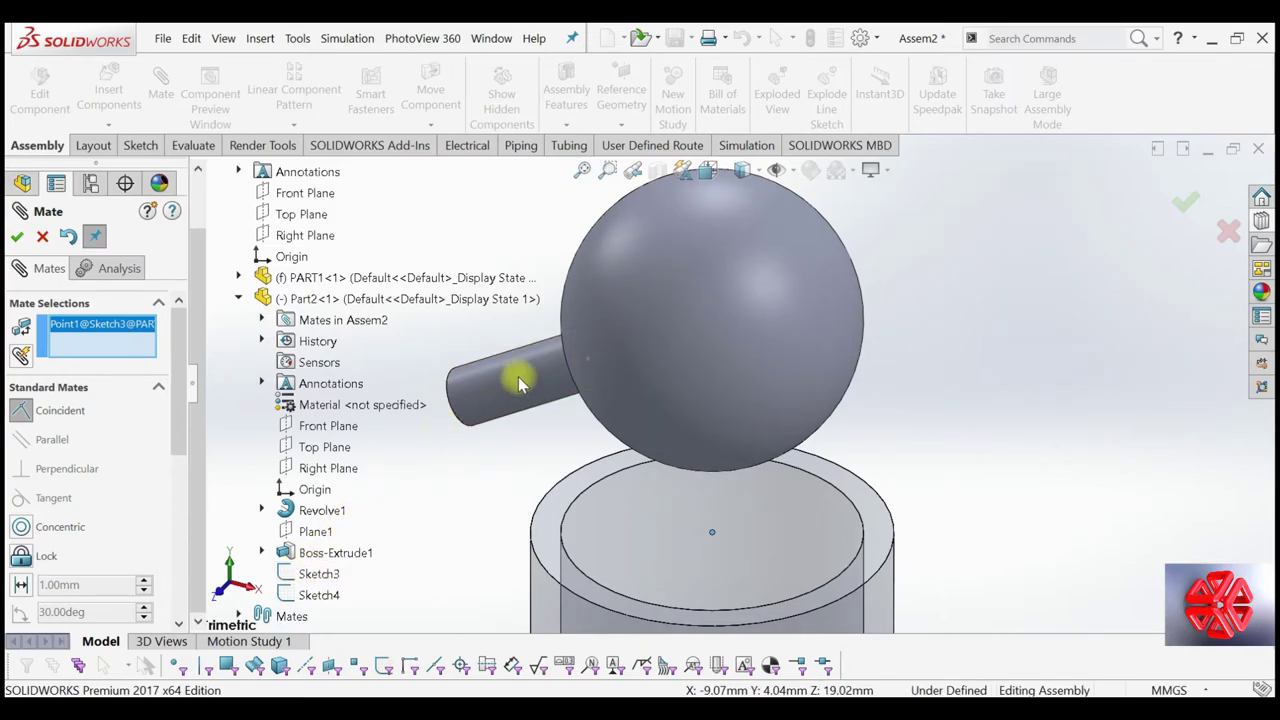
click(716, 320)
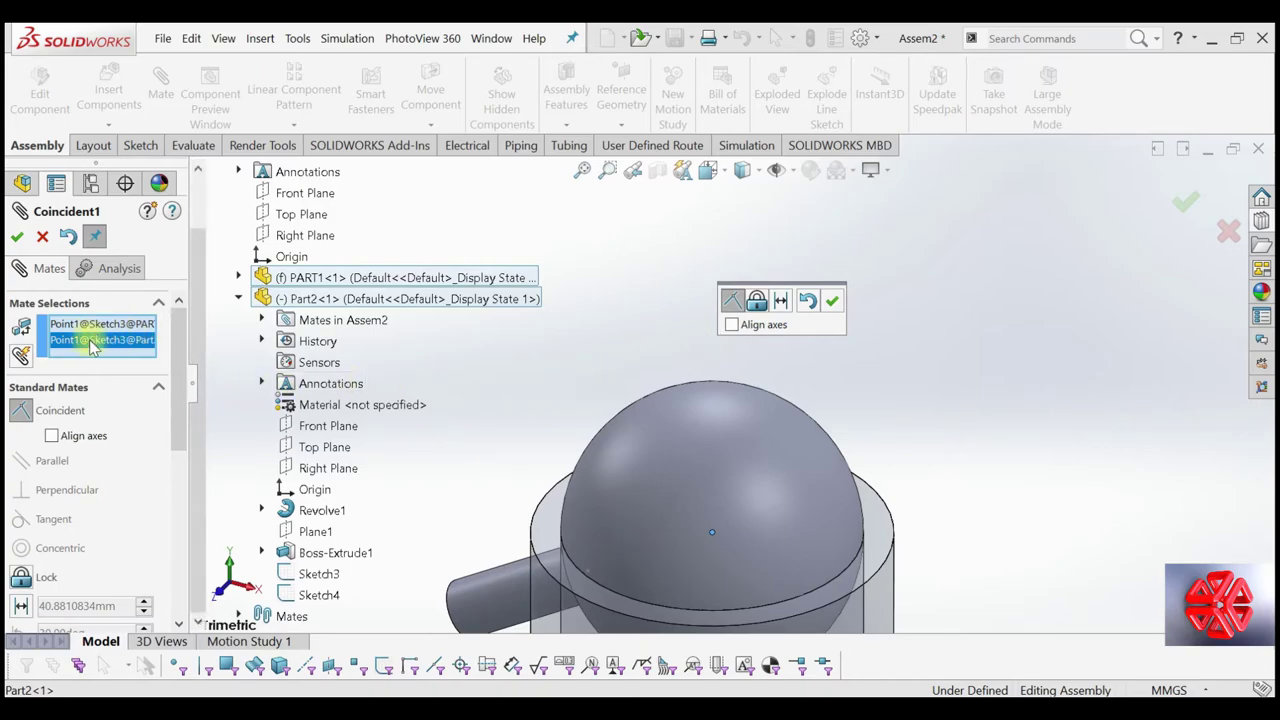
click(17, 237)
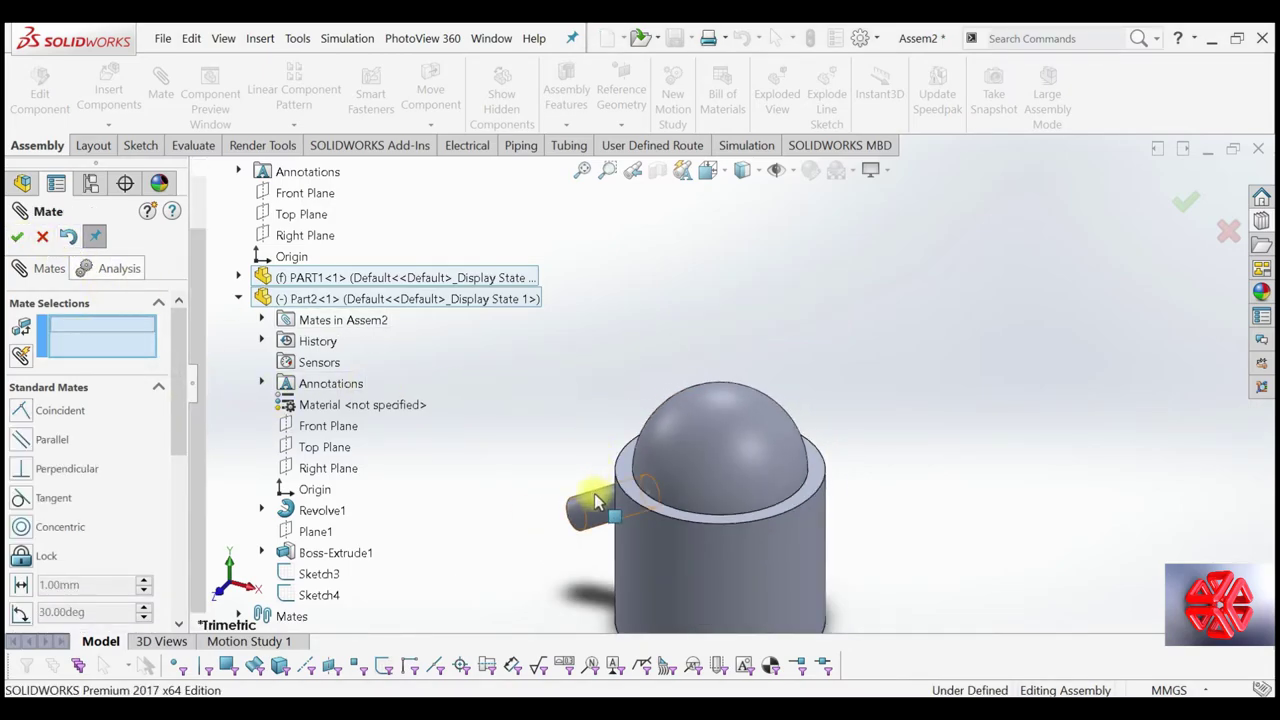
mouse_move(597, 502)
mouse_down()
mouse_move(860, 545)
mouse_move(809, 366)
mouse_move(593, 282)
mouse_move(549, 494)
mouse_move(613, 380)
mouse_move(763, 283)
mouse_up()
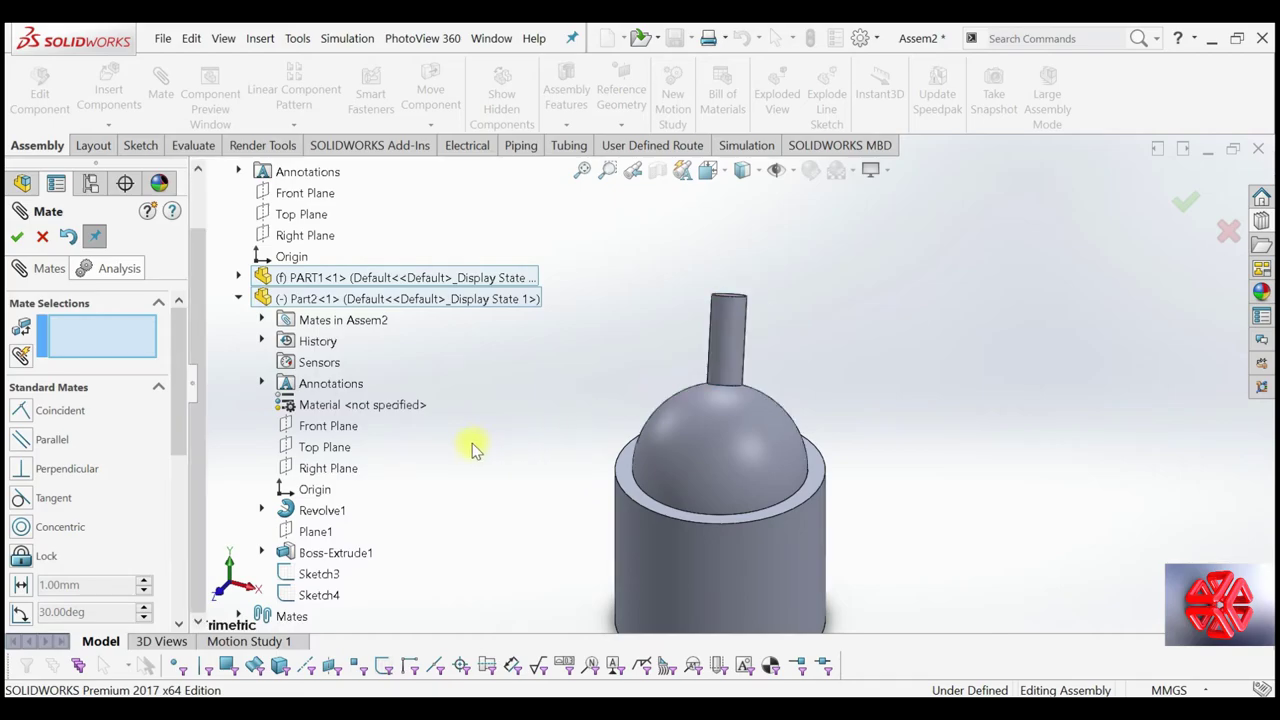
click(158, 387)
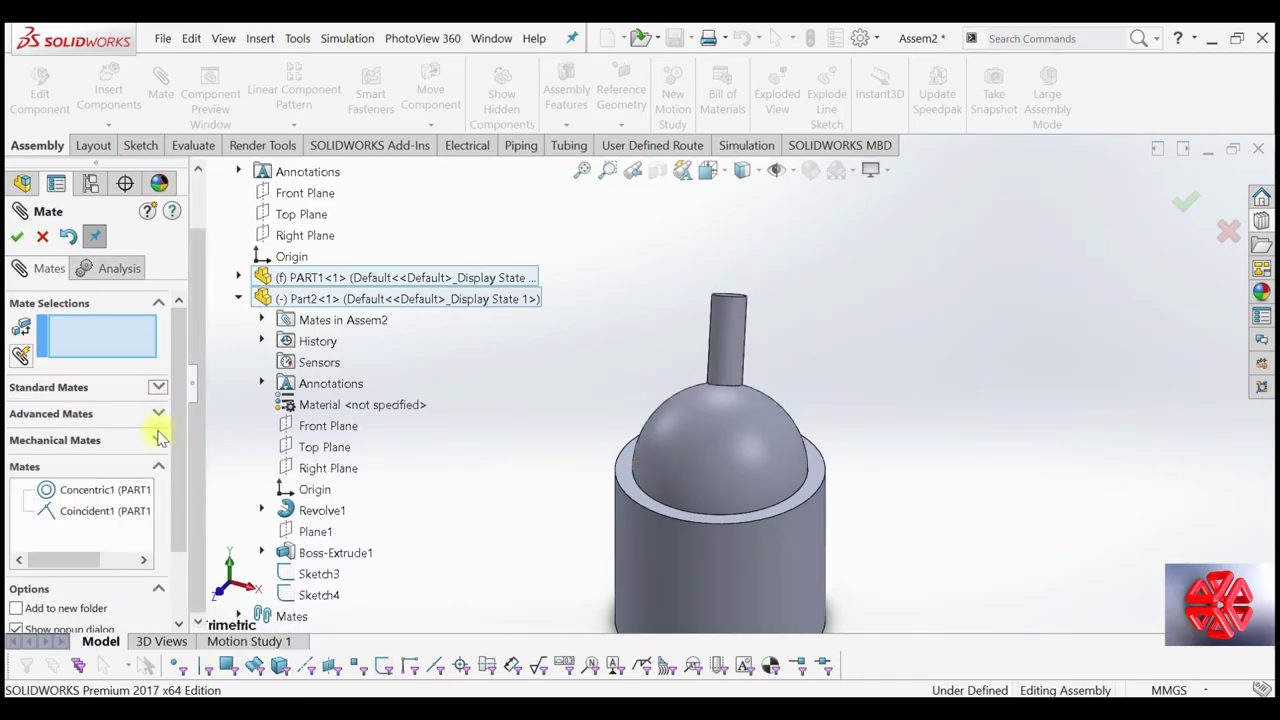
click(158, 414)
Start an advanced Distance mate using the cup face, sphere face and stem-base edge
click(24, 460)
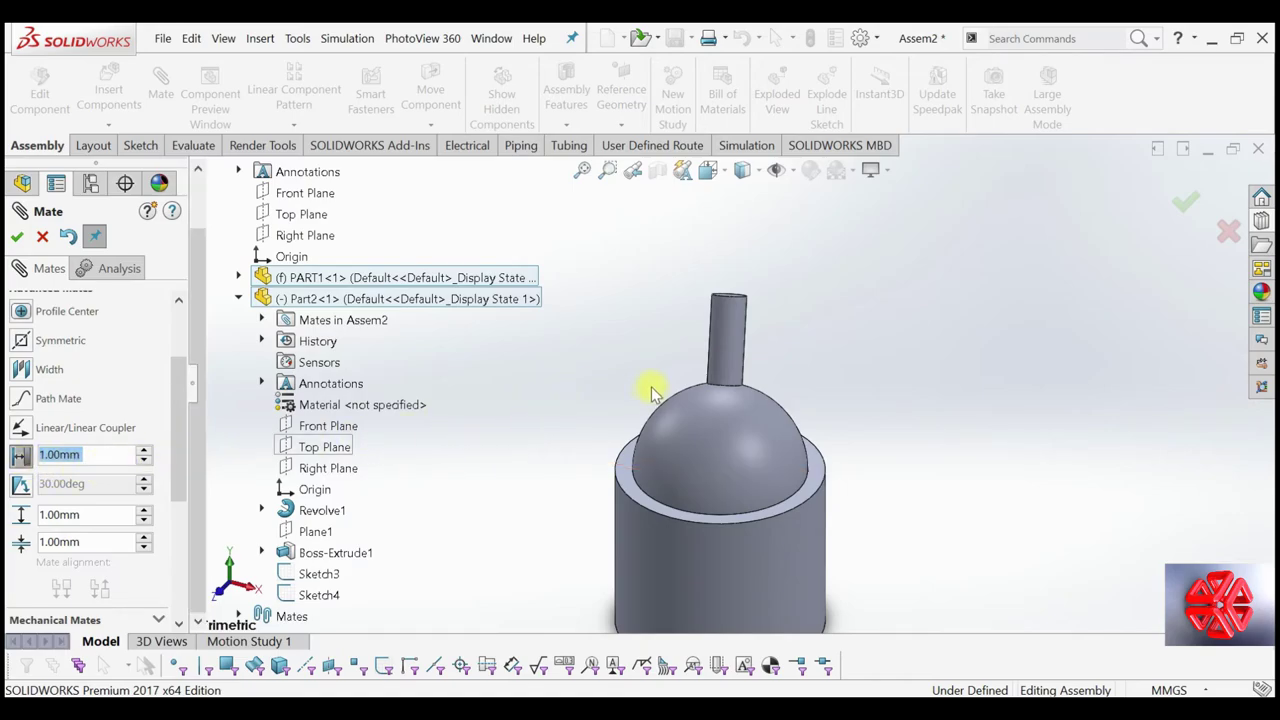
click(624, 478)
click(698, 422)
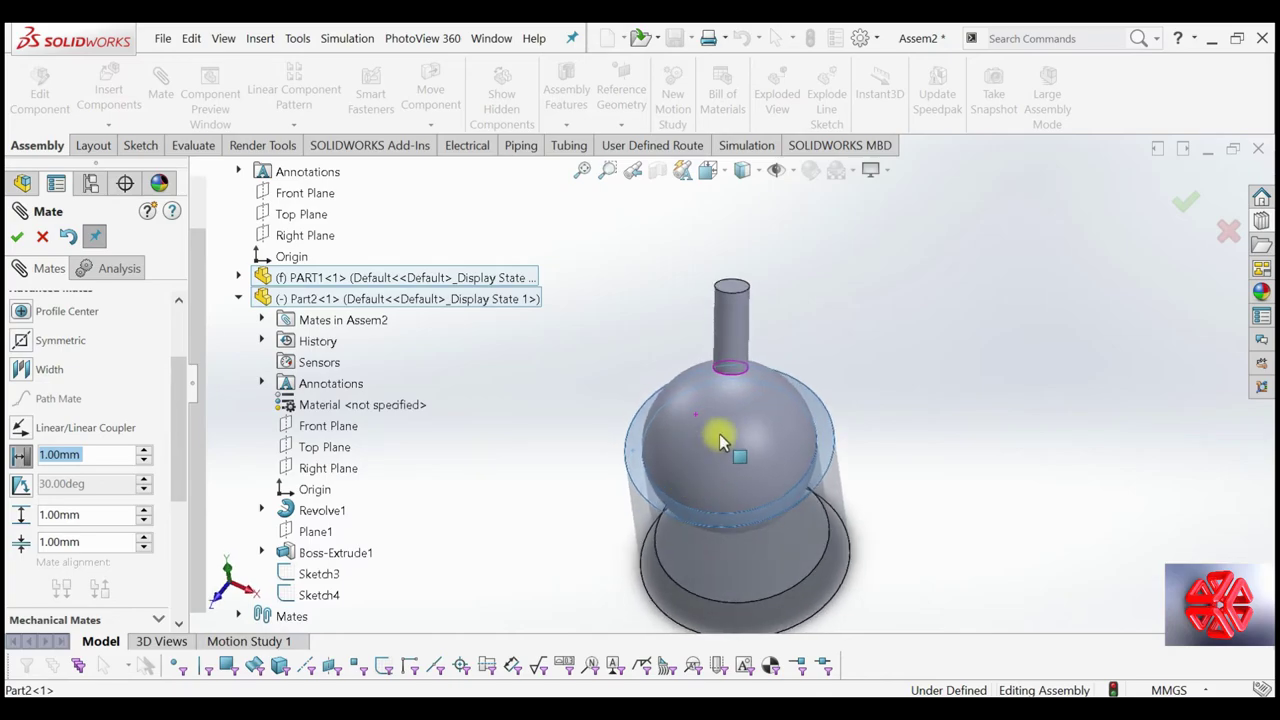
scroll(737, 392, down, 5)
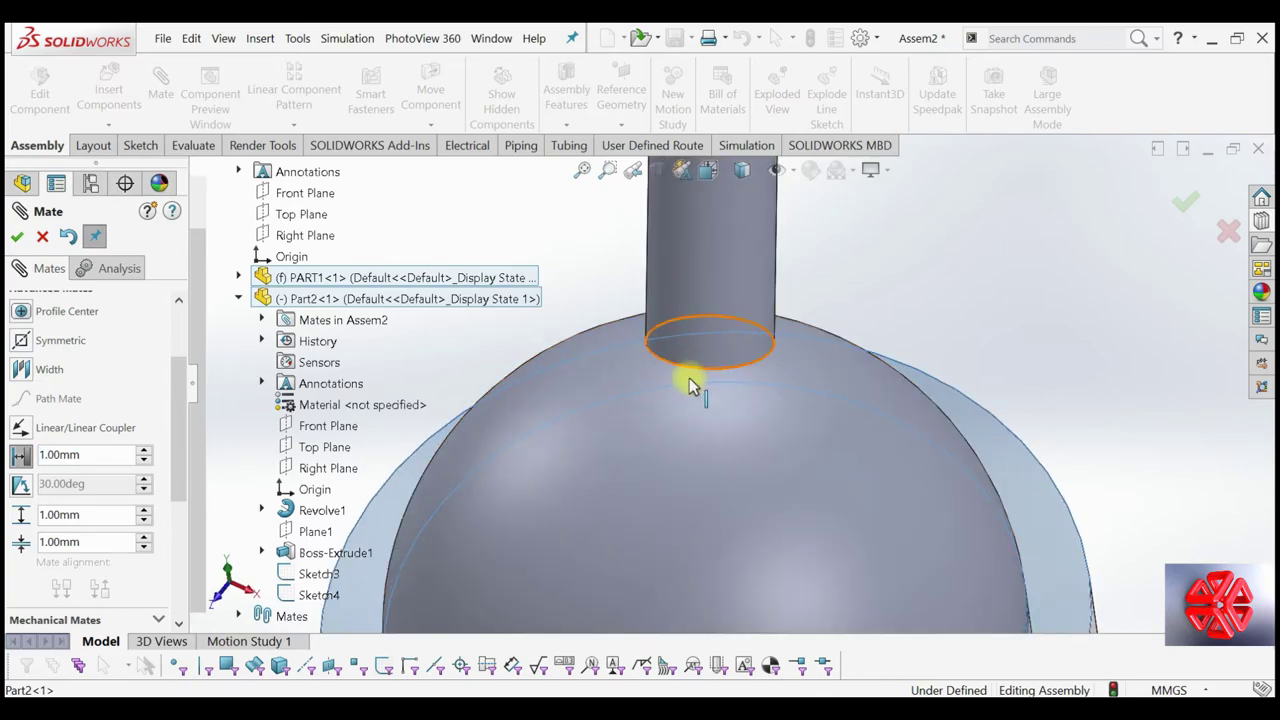
middle_drag(751, 459, 740, 380)
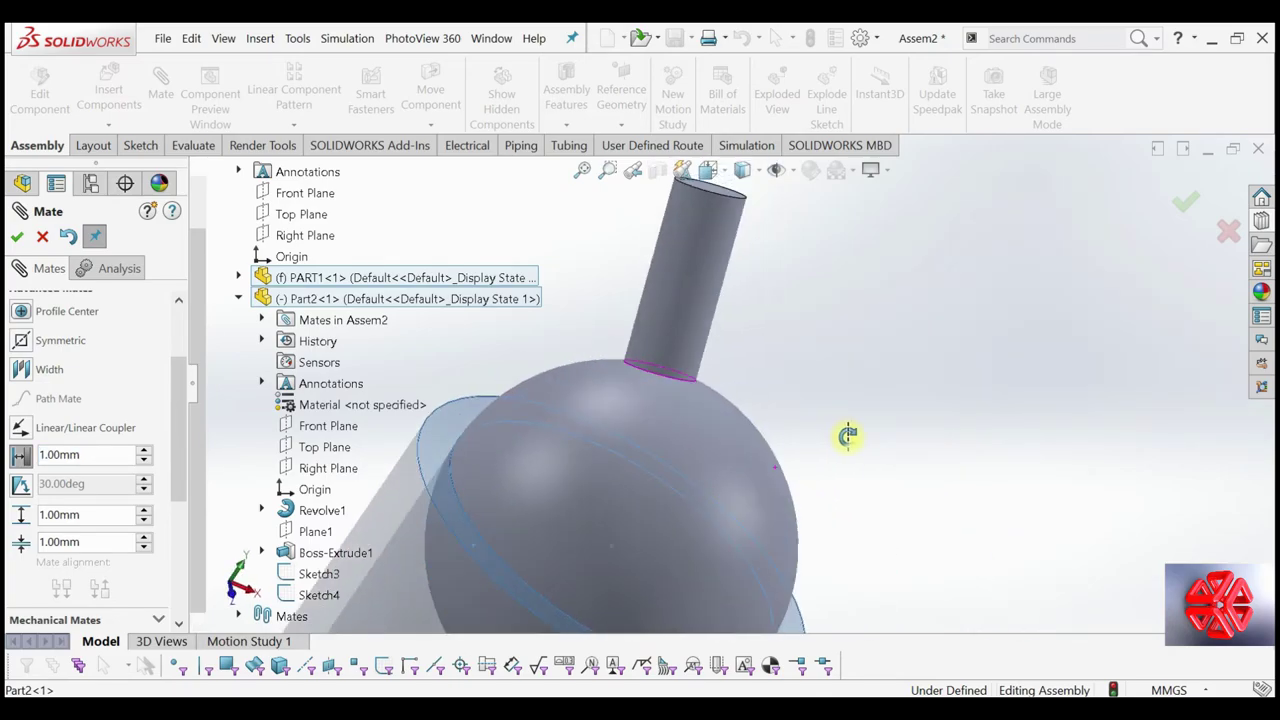
click(660, 369)
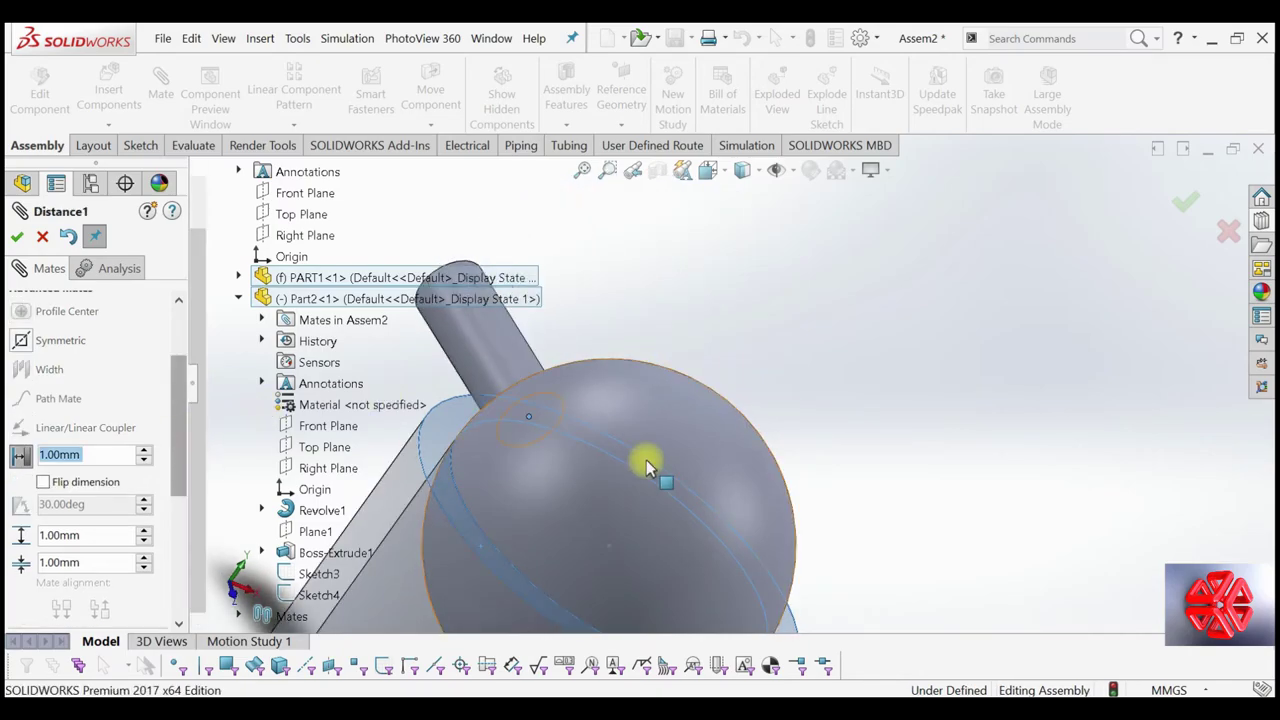
mouse_move(646, 460)
middle_down()
mouse_move(530, 380)
mouse_move(474, 400)
mouse_move(508, 443)
middle_up()
scroll(758, 460, down, 3)
scroll(758, 460, down, 2)
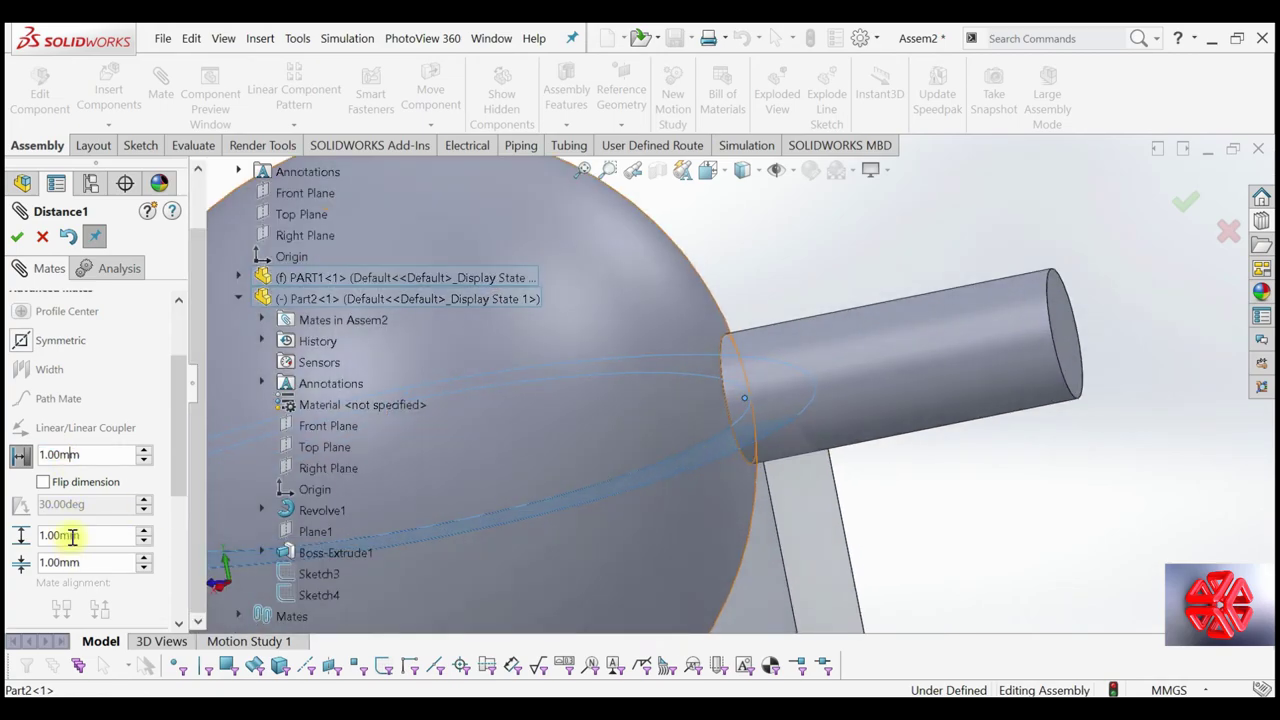
Set the limit distance maximum to 25 mm and a 5 mm minimum
text(25)
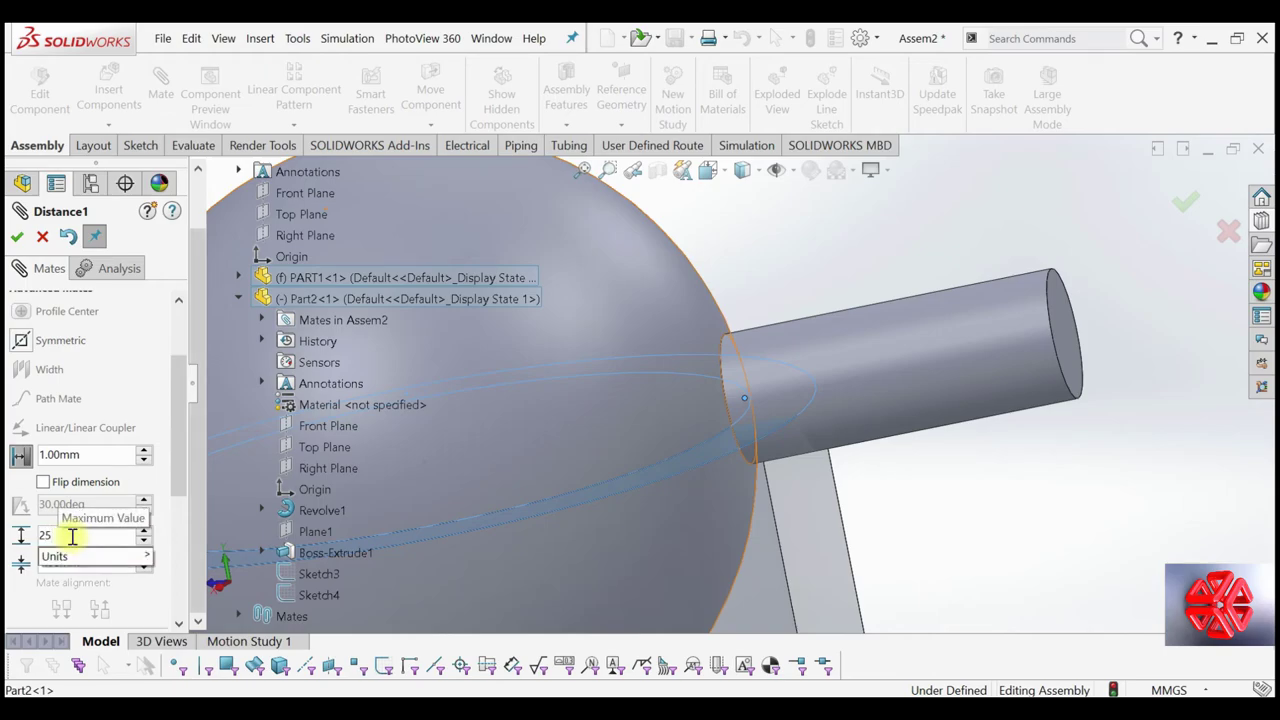
key(Return)
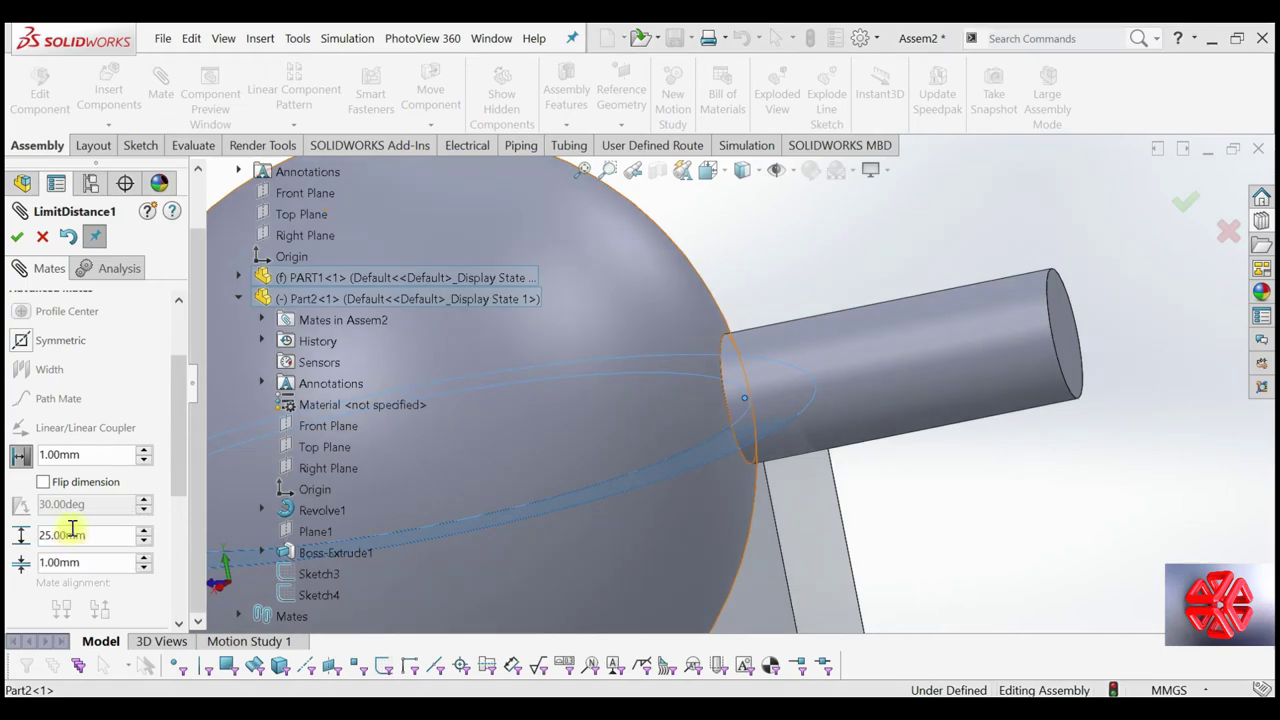
double_click(77, 563)
text(5)
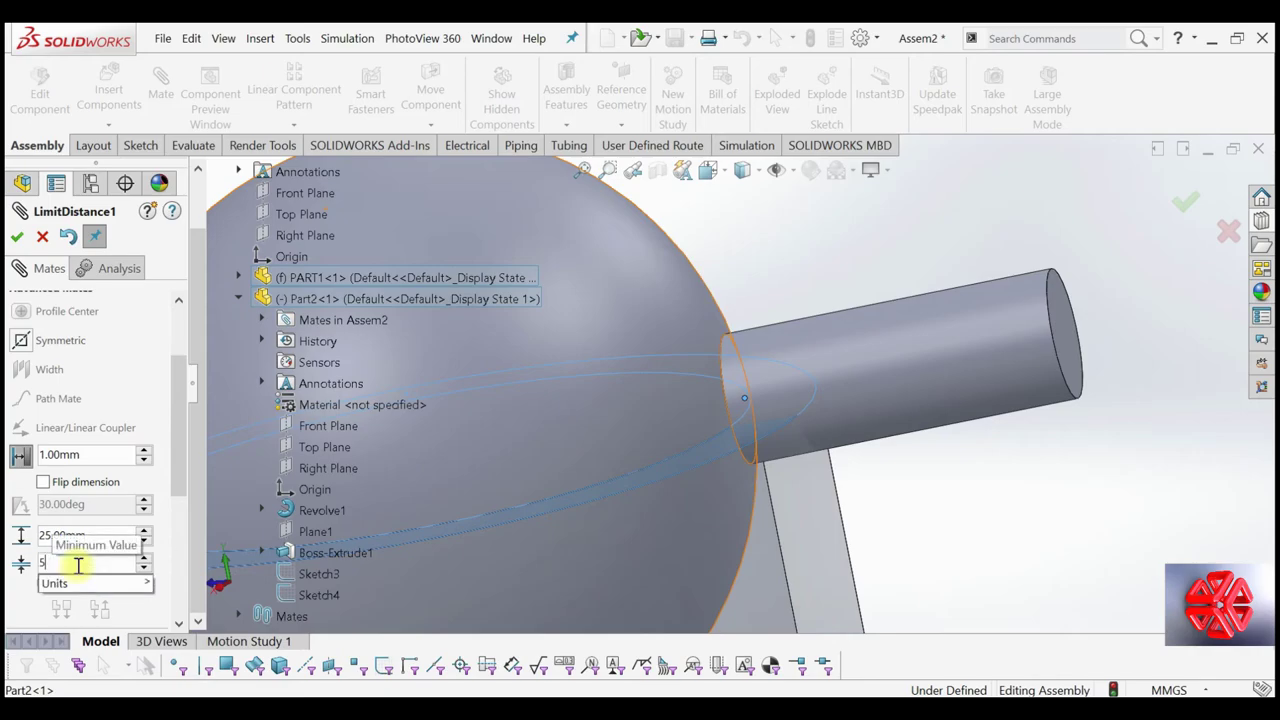
key(Return)
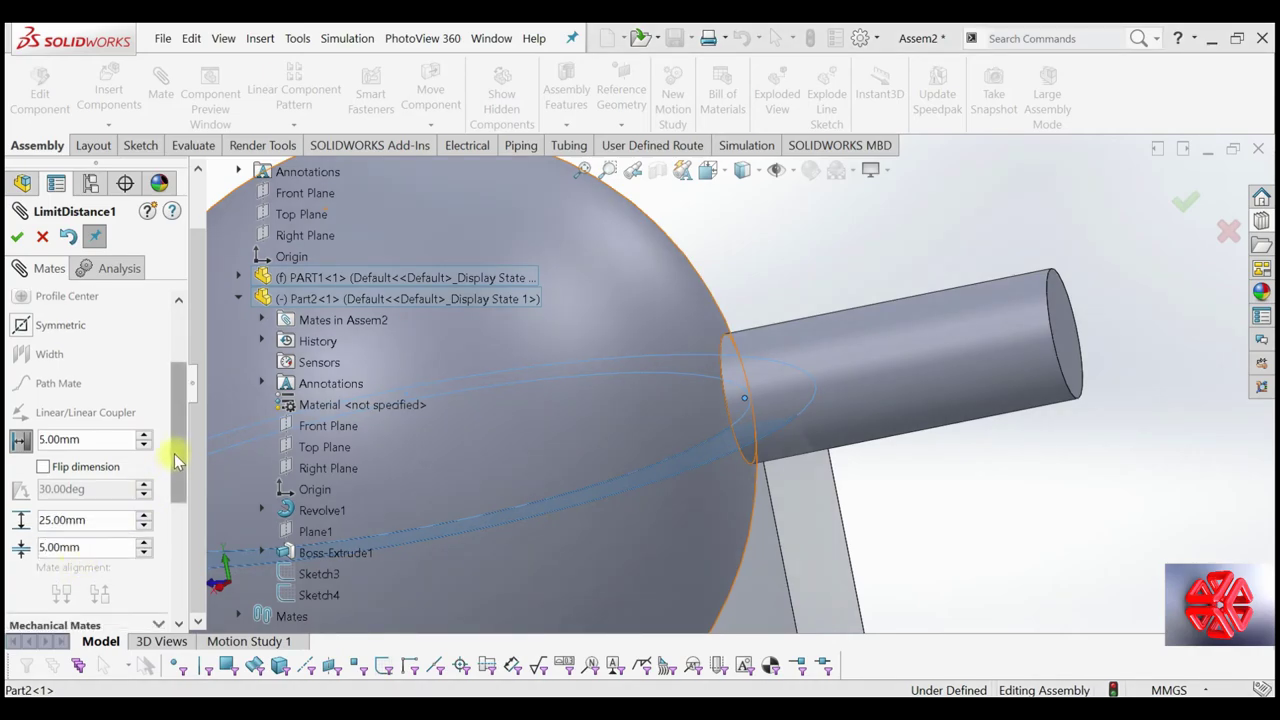
drag(174, 453, 178, 418)
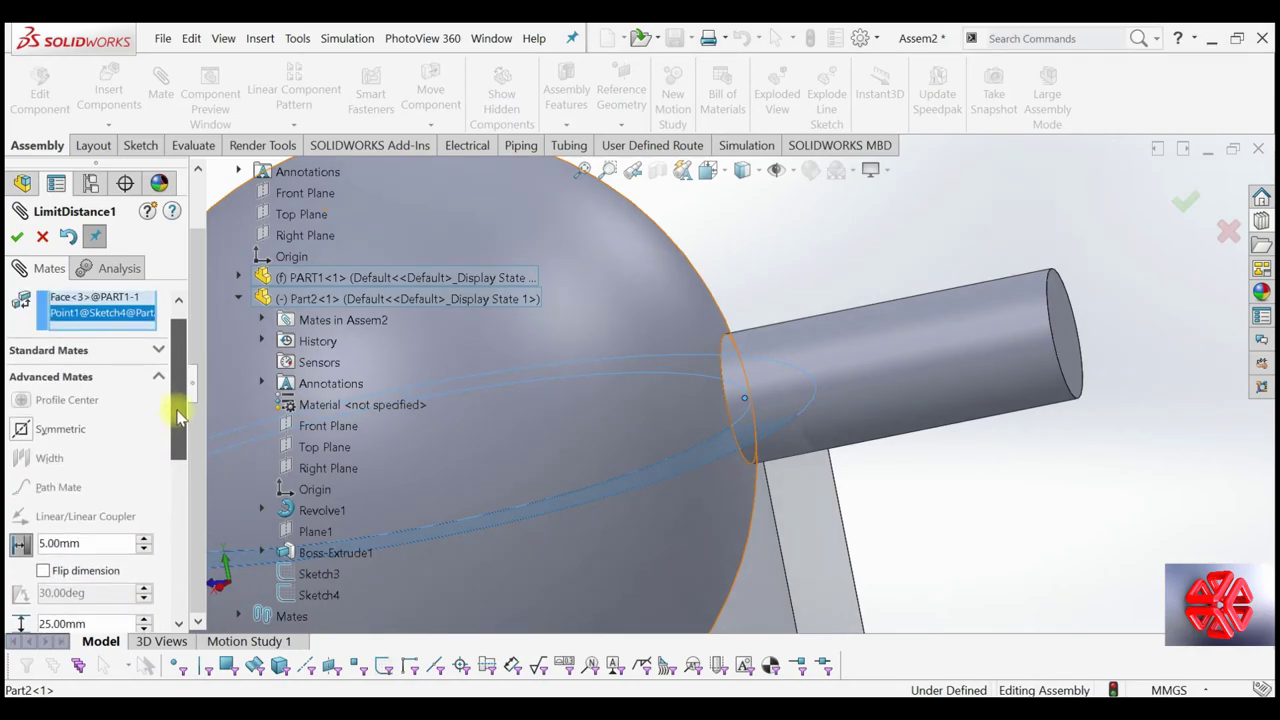
scroll(150, 430, down, 3)
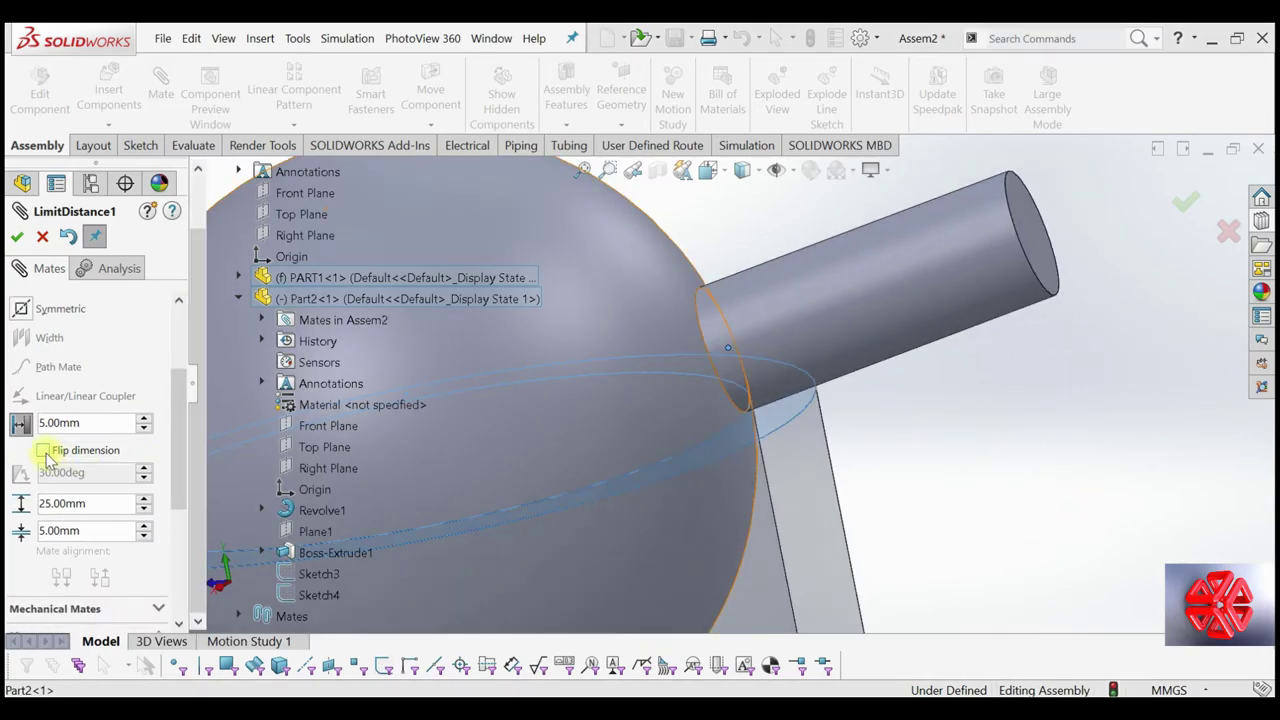
scroll(729, 461, up, 2)
drag(766, 410, 737, 429)
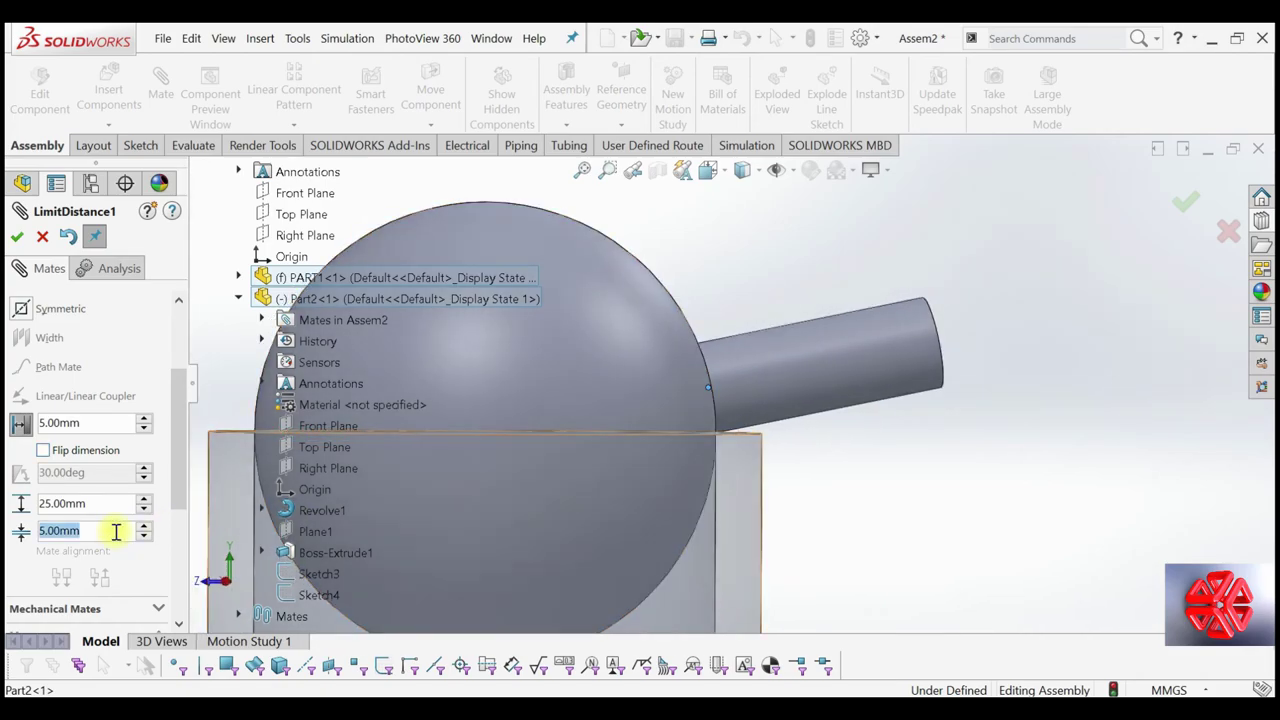
Change the minimum to 7 mm, flip the dimension, and accept the LimitDistance mate
text(7)
key(Return)
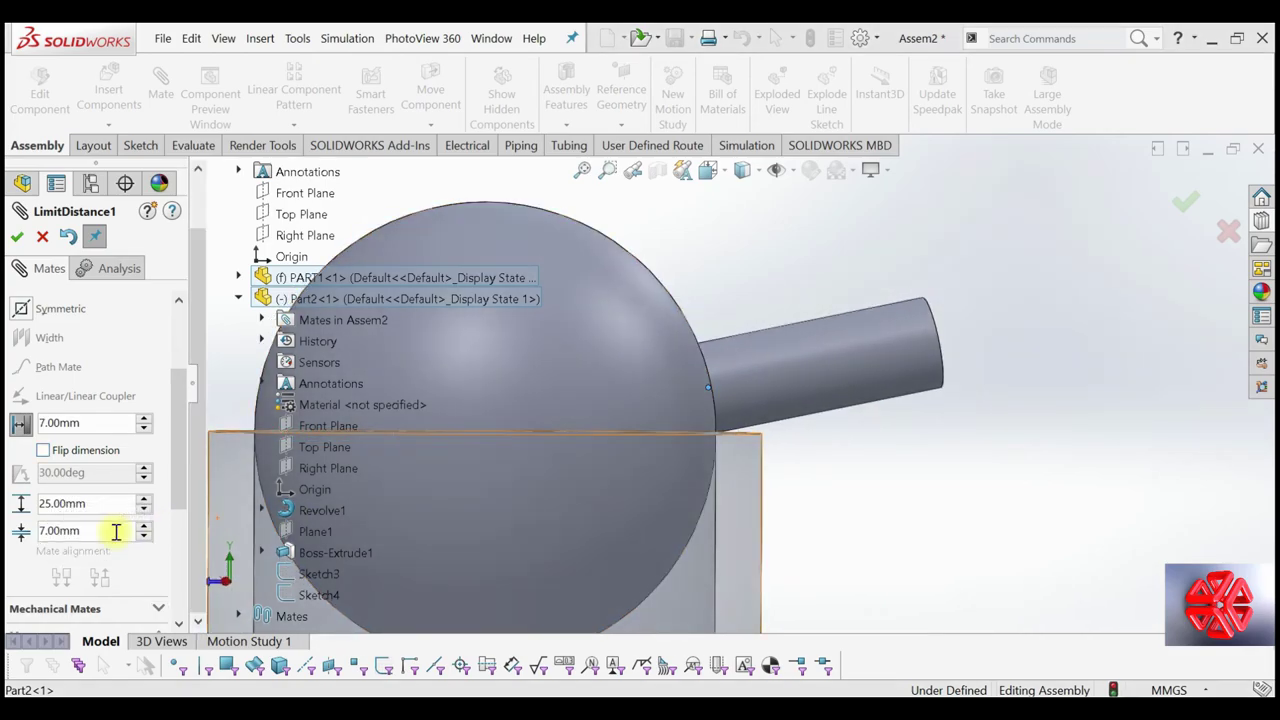
click(43, 450)
mouse_move(443, 484)
middle_down()
mouse_move(400, 508)
mouse_move(423, 497)
mouse_move(362, 484)
middle_up()
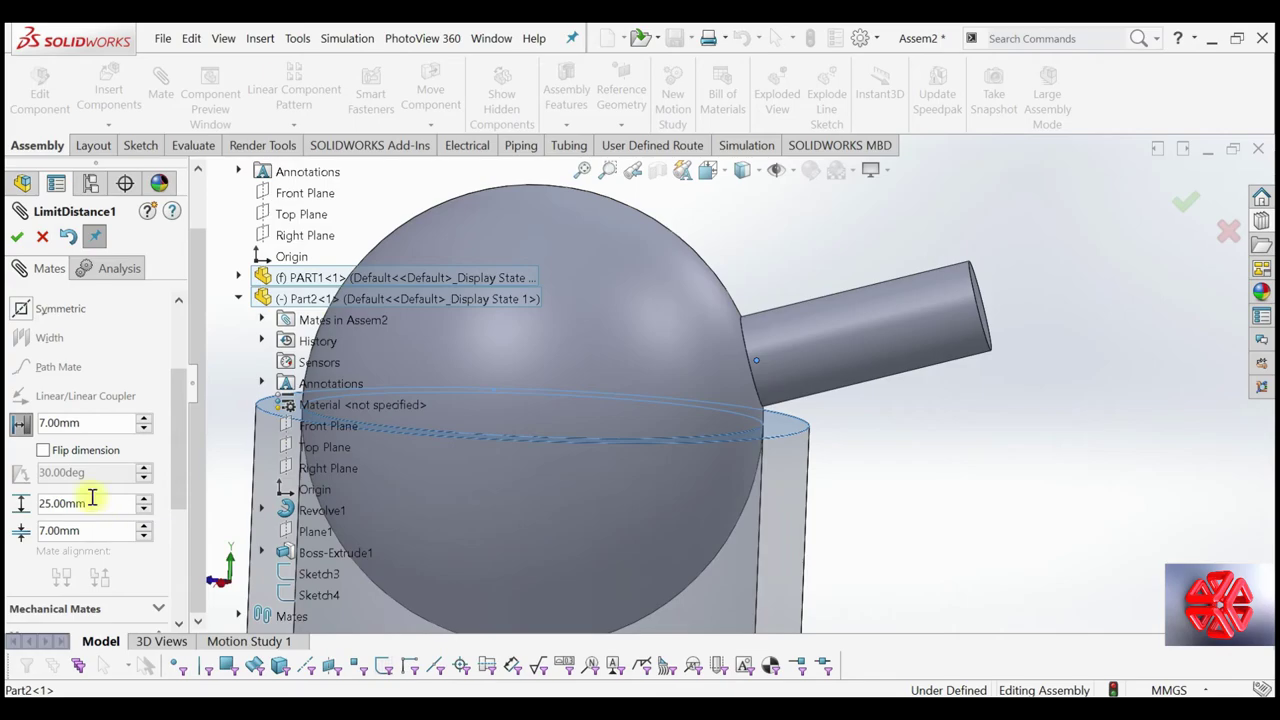
click(19, 237)
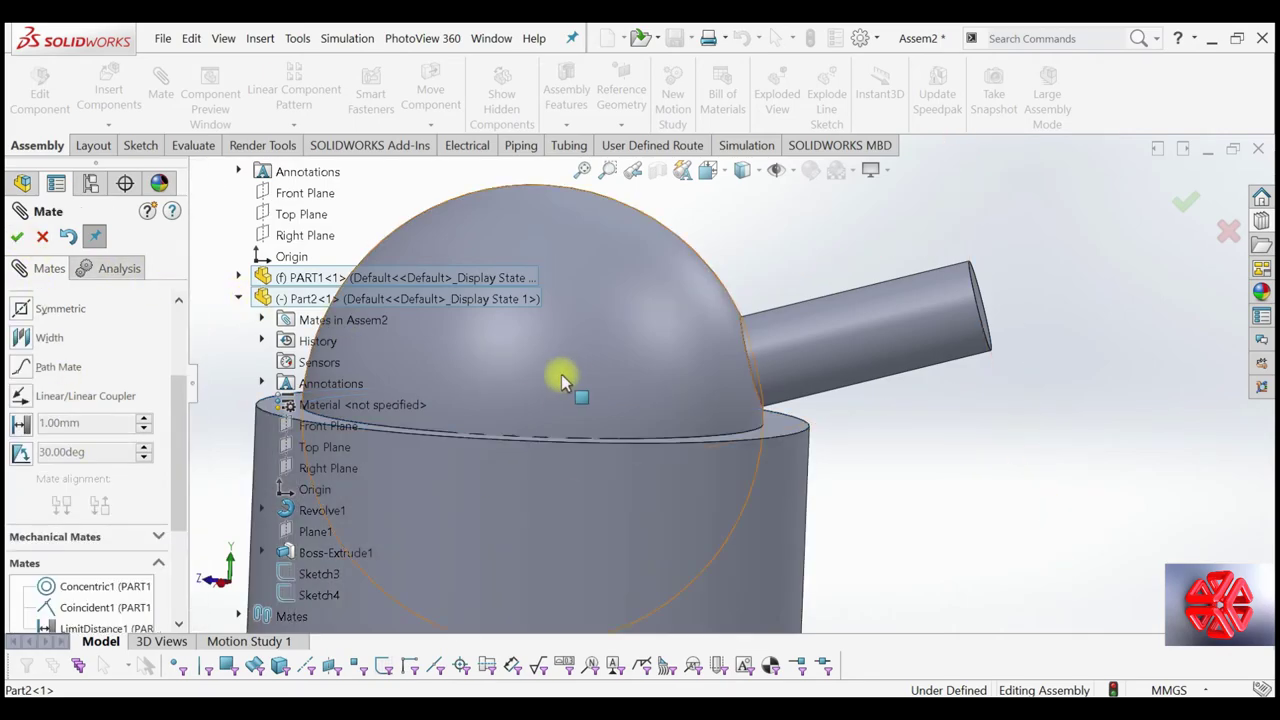
Close the Mate manager and drag Part2 so the sphere's neck stands upright
click(18, 238)
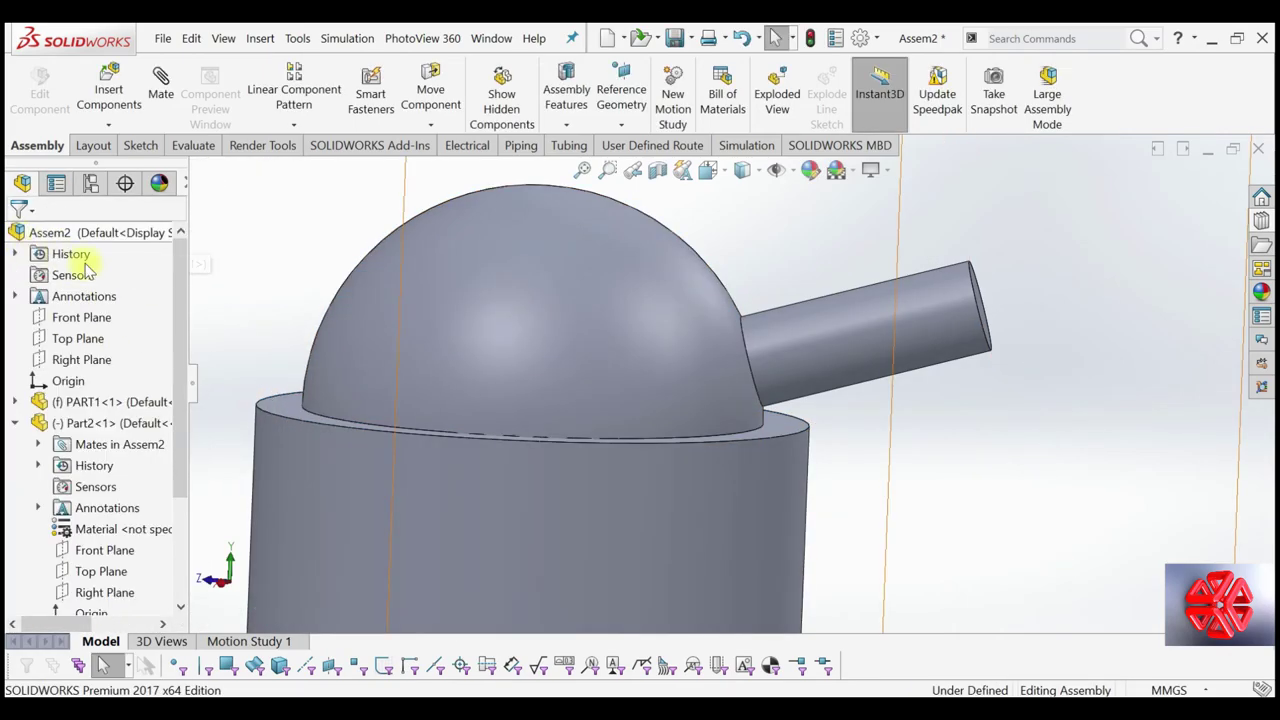
click(193, 385)
scroll(545, 430, up, 3)
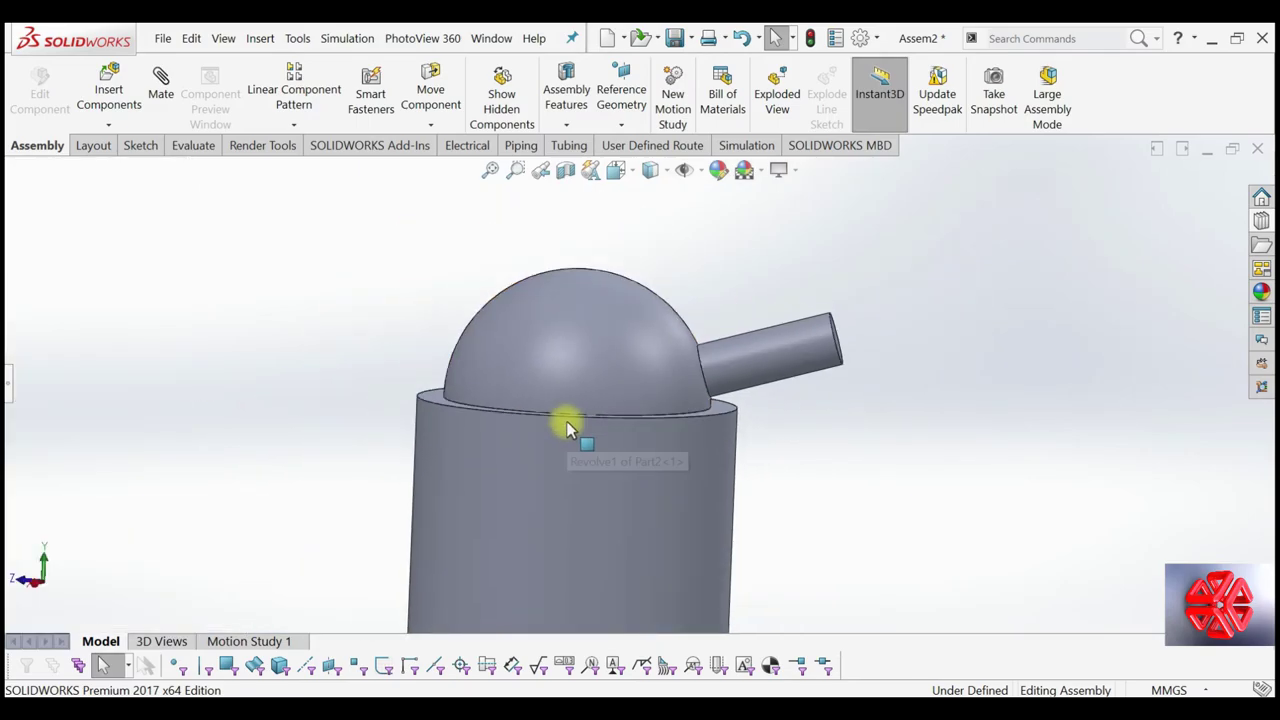
scroll(565, 430, up, 2)
mouse_move(797, 377)
mouse_down()
mouse_move(470, 465)
mouse_move(800, 285)
mouse_move(657, 168)
mouse_move(678, 160)
mouse_up()
key(Escape)
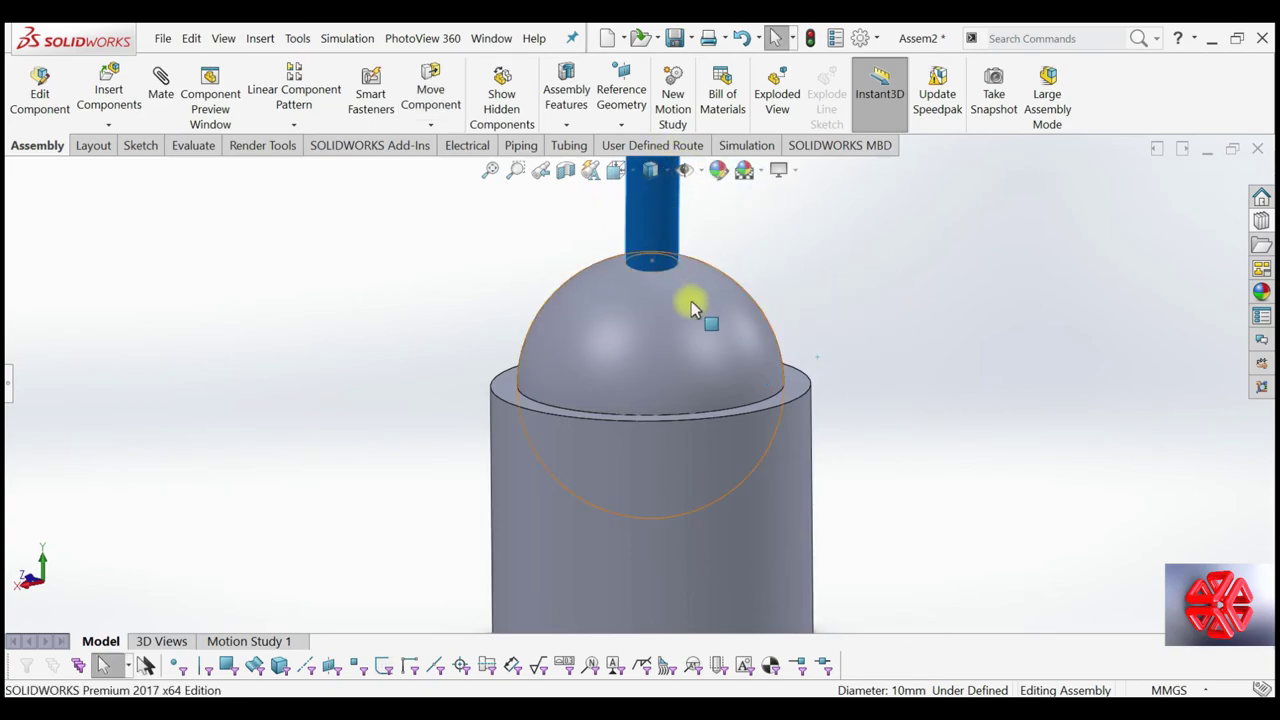
scroll(691, 330, up, 4)
mouse_move(691, 371)
middle_down()
mouse_move(731, 386)
mouse_move(702, 474)
middle_up()
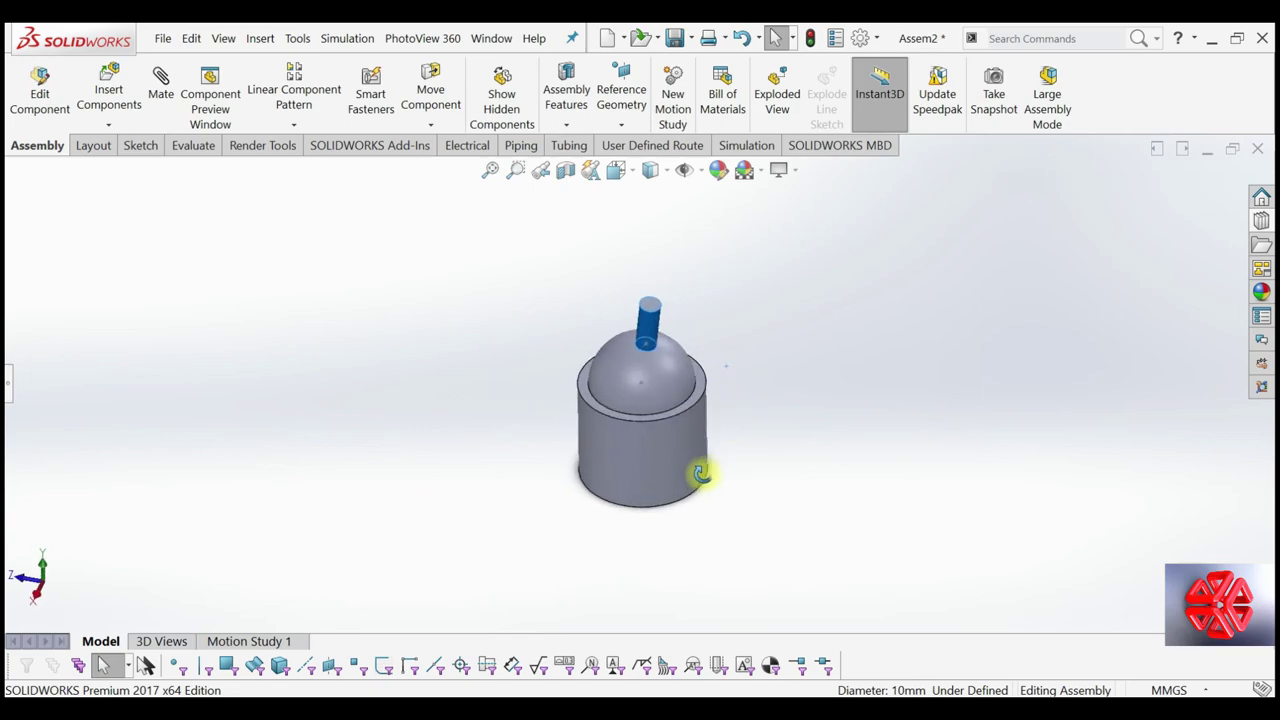
click(10, 393)
click(330, 362)
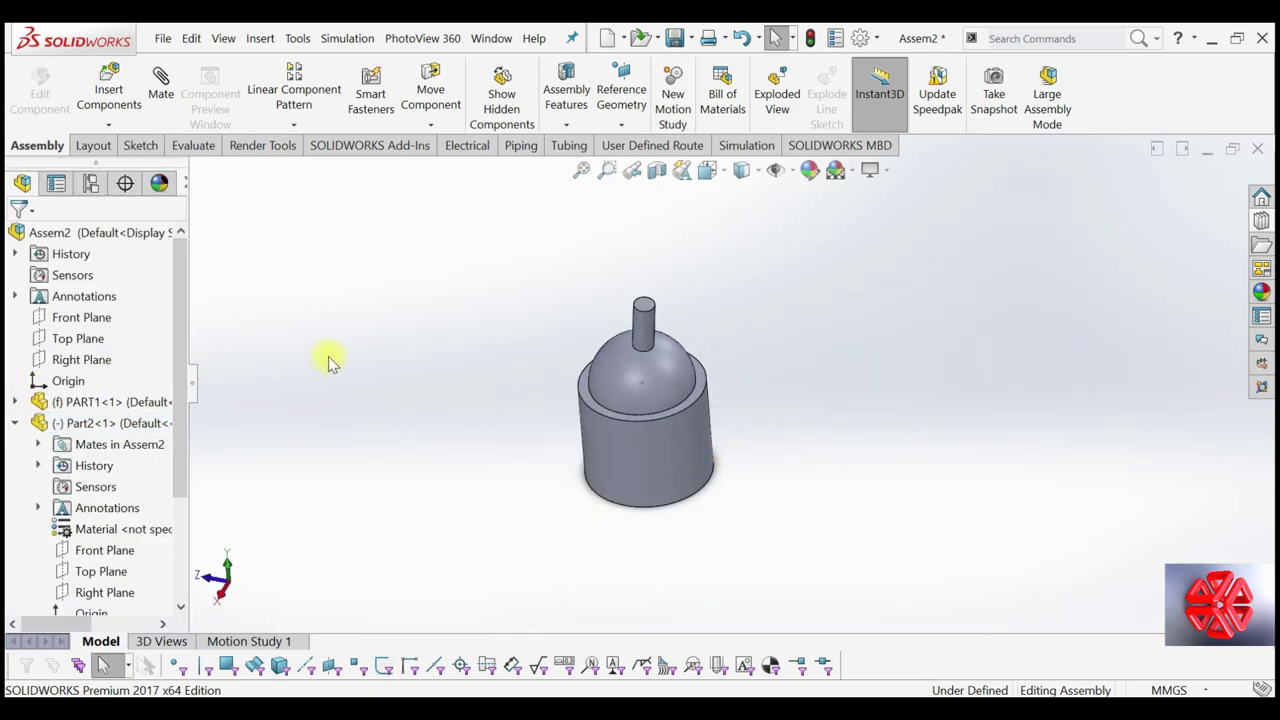
Create a section view of Assem2 cut along PART1's Front Plane
click(657, 183)
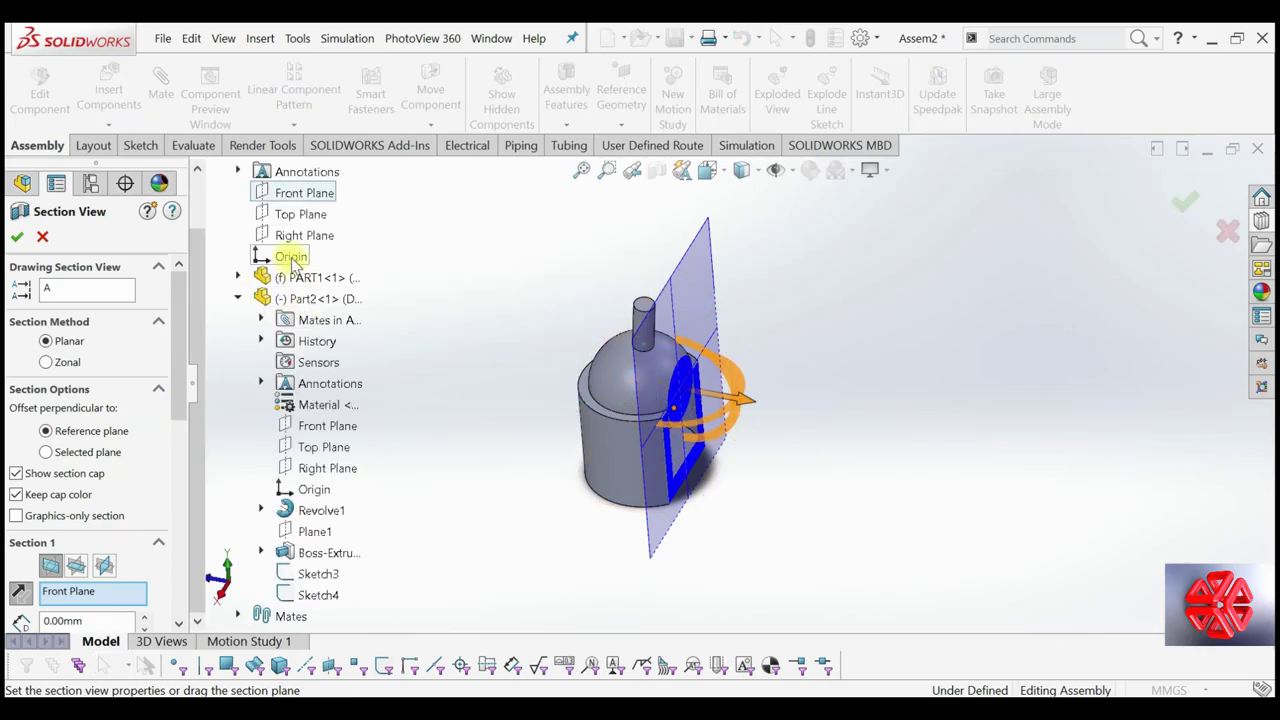
click(239, 300)
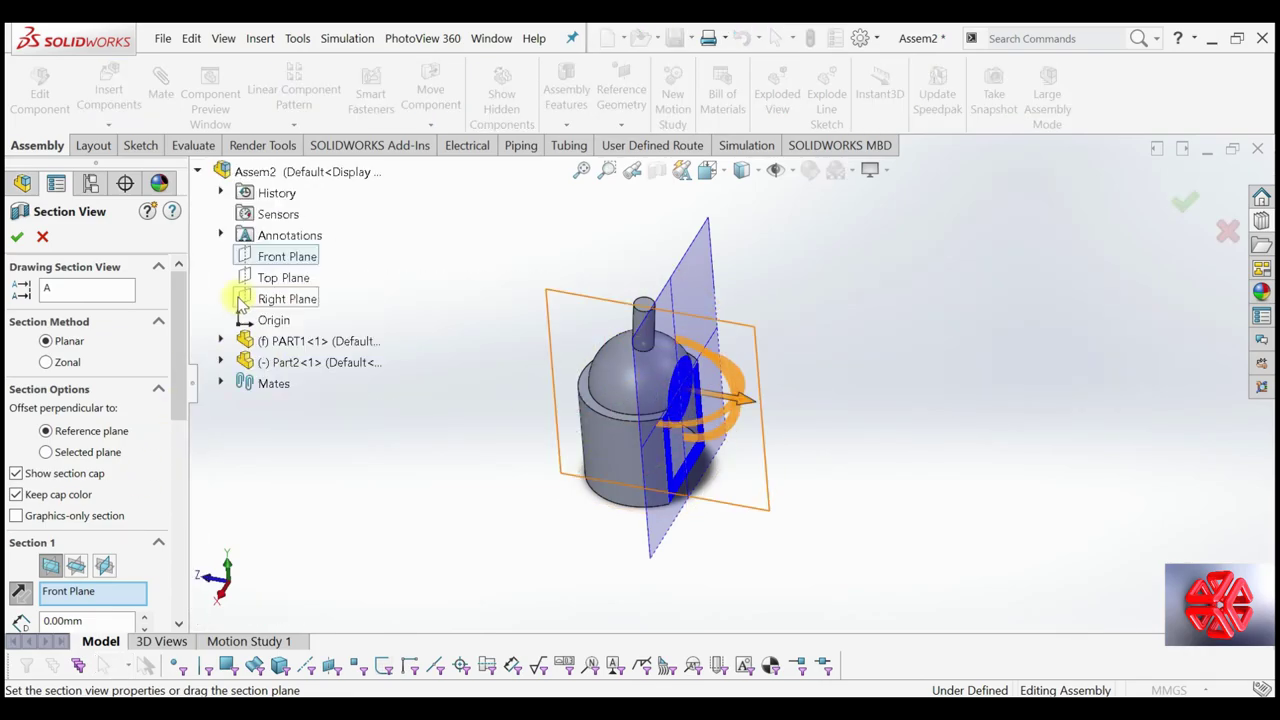
click(221, 343)
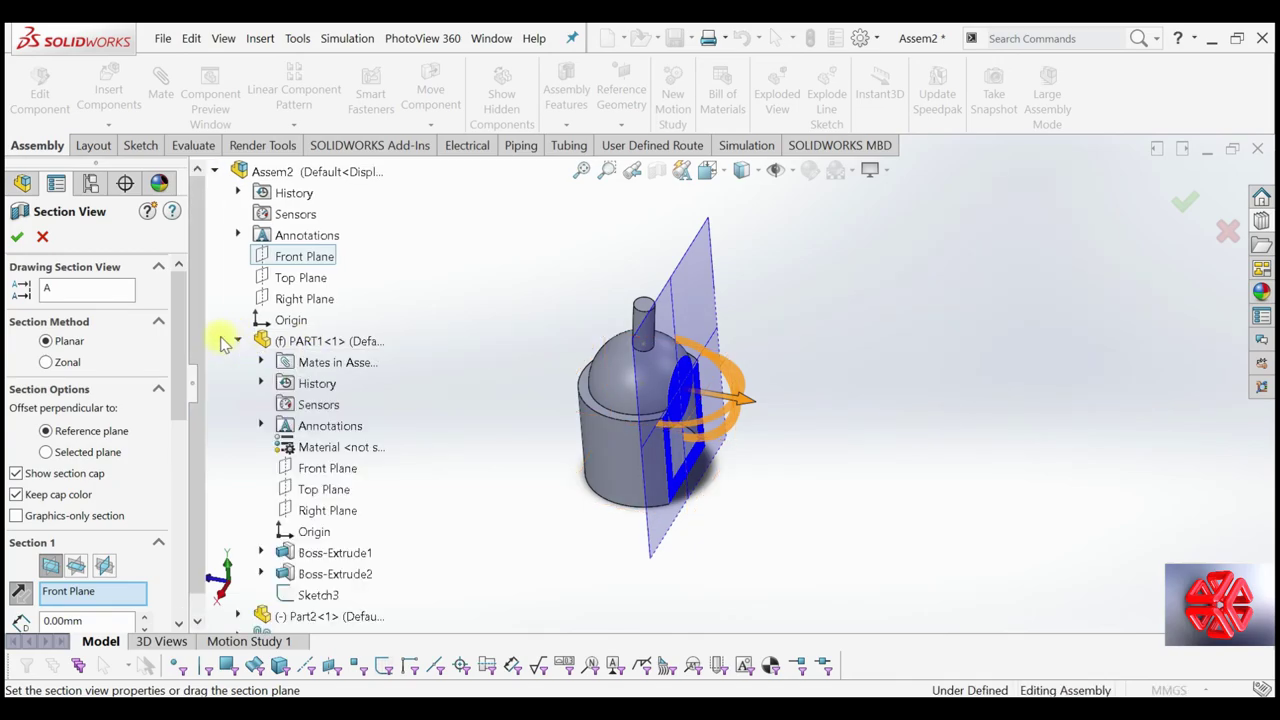
click(318, 470)
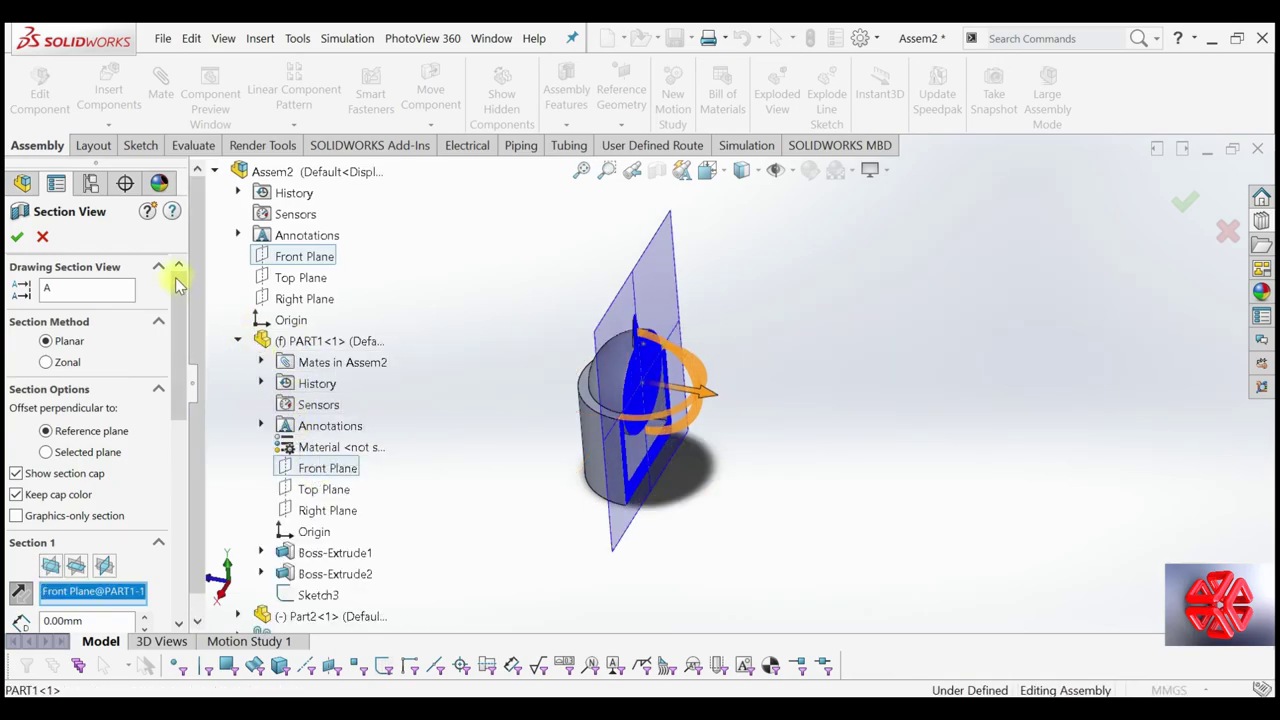
click(24, 246)
mouse_move(477, 308)
middle_down()
mouse_move(508, 163)
mouse_move(345, 140)
middle_up()
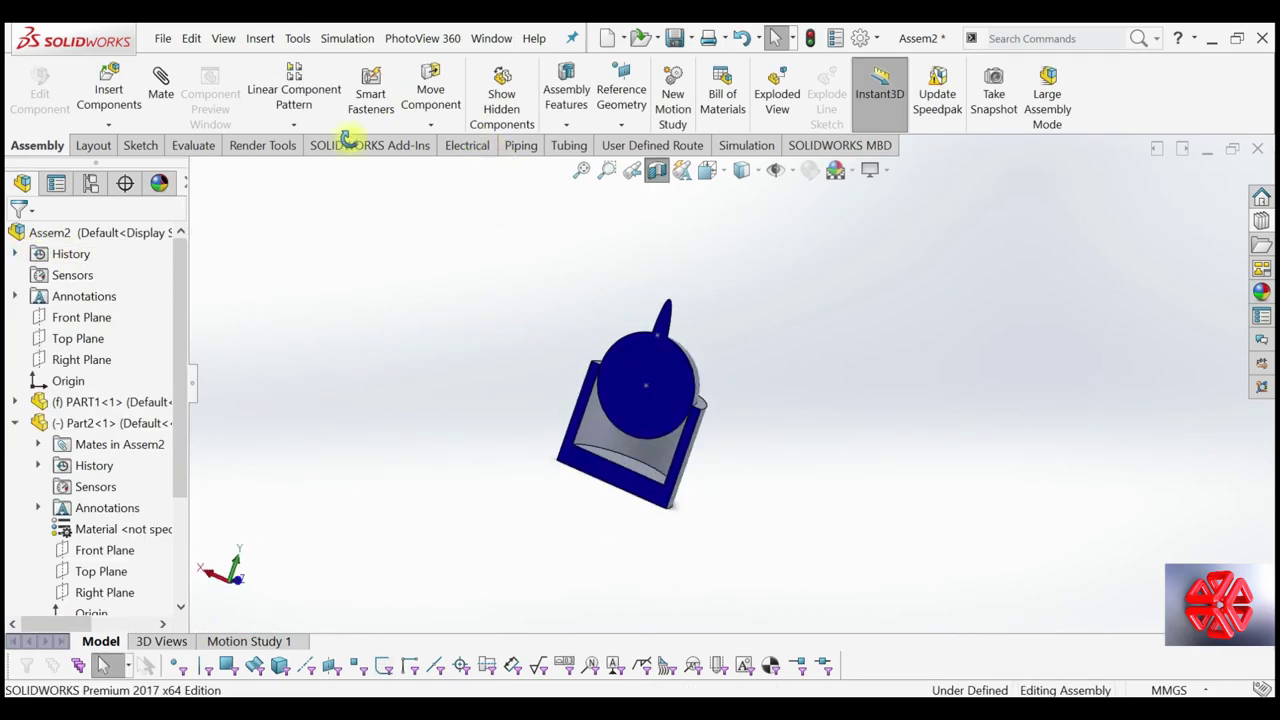
Rotate Part2 inside the sectioned cup from several angles, then turn the section view off
scroll(680, 320, up, 3)
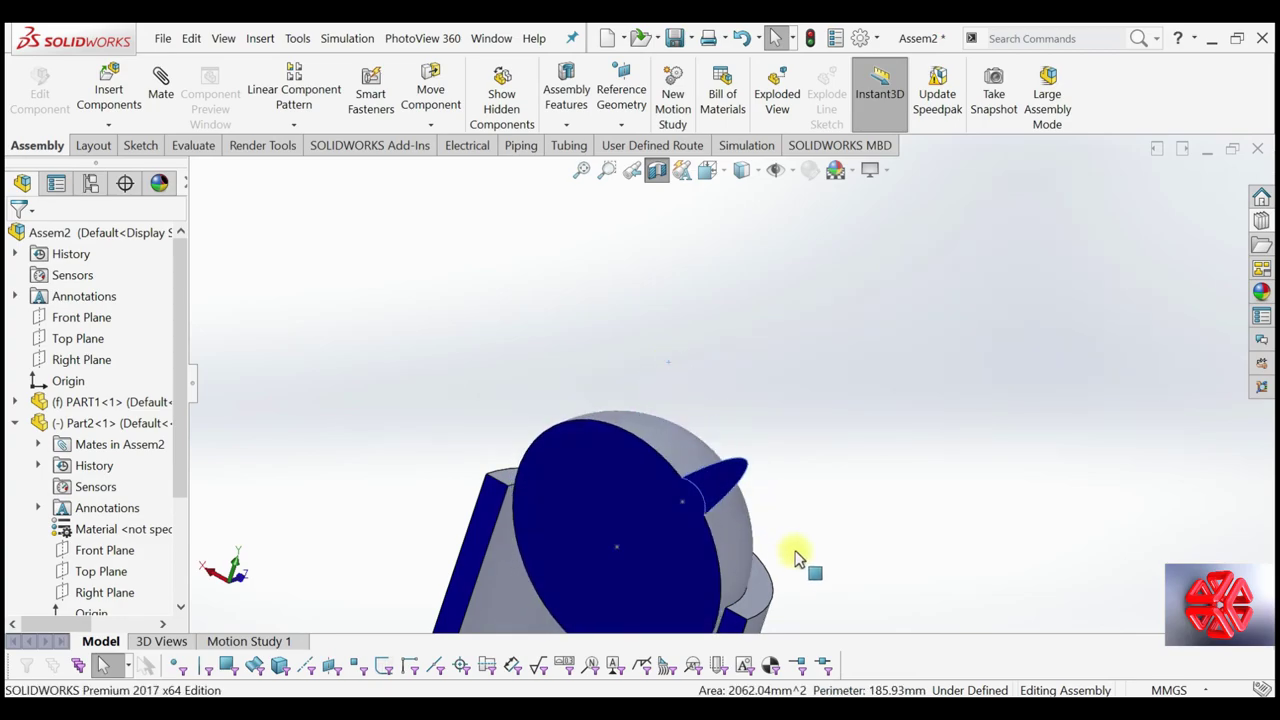
mouse_move(797, 558)
mouse_down()
mouse_move(814, 594)
mouse_move(743, 394)
mouse_move(877, 291)
mouse_move(560, 378)
mouse_move(491, 543)
mouse_move(551, 586)
mouse_move(806, 327)
mouse_up()
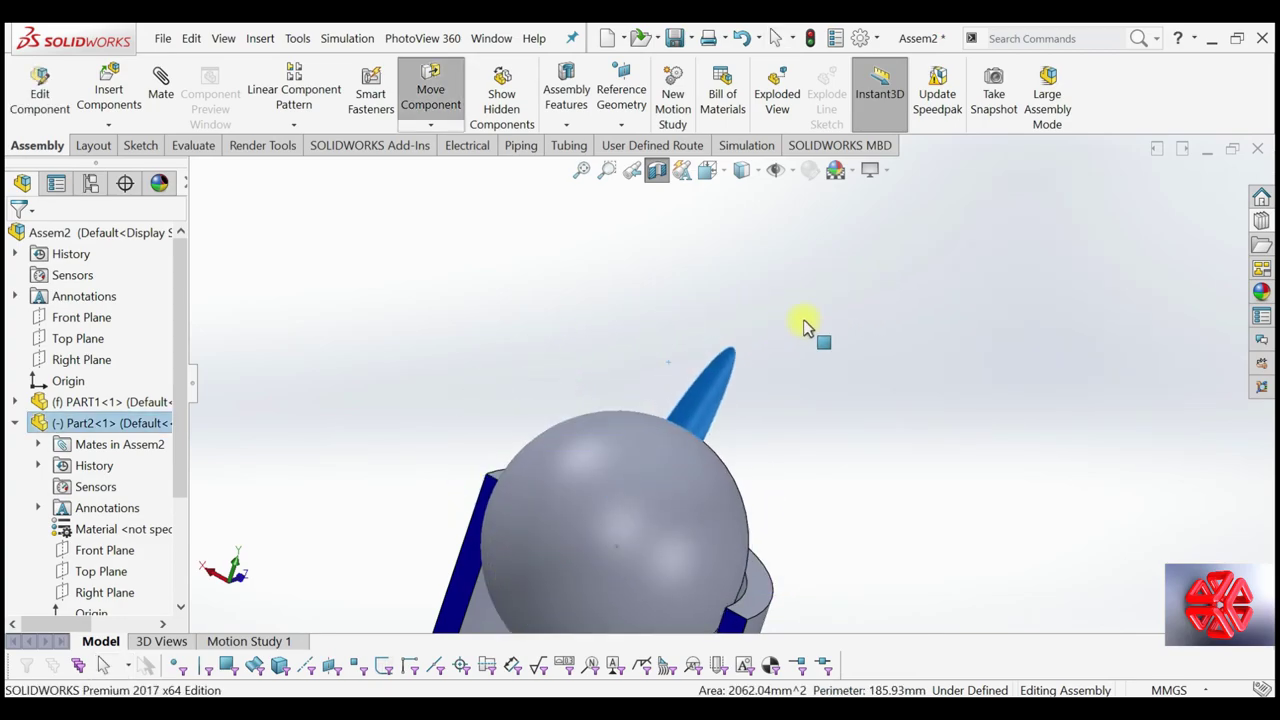
key(Escape)
middle_drag(666, 371, 565, 284)
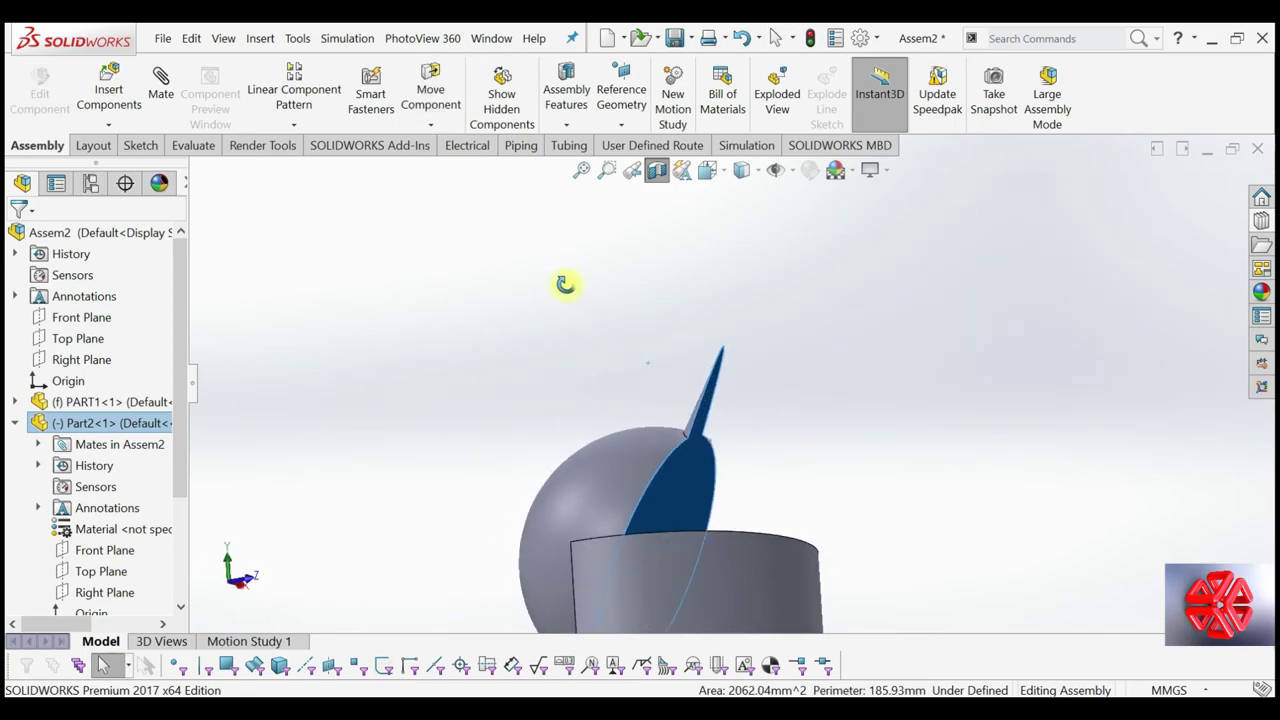
mouse_move(666, 382)
mouse_down()
mouse_move(763, 477)
mouse_move(700, 466)
mouse_move(772, 614)
mouse_move(534, 457)
mouse_move(540, 580)
mouse_move(800, 535)
mouse_move(423, 414)
mouse_up()
key(Escape)
mouse_move(423, 414)
middle_down()
mouse_move(451, 429)
mouse_move(537, 543)
mouse_move(652, 515)
middle_up()
drag(757, 546, 766, 571)
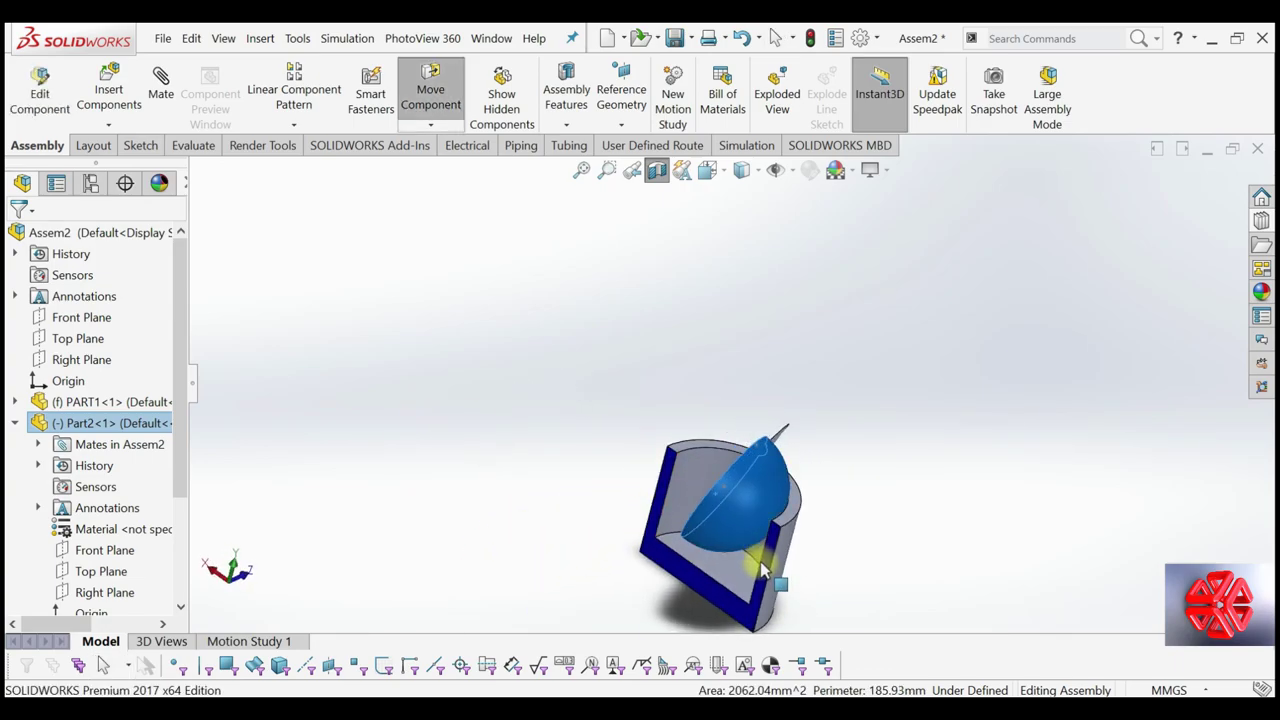
click(656, 172)
scroll(100, 350, down, 3)
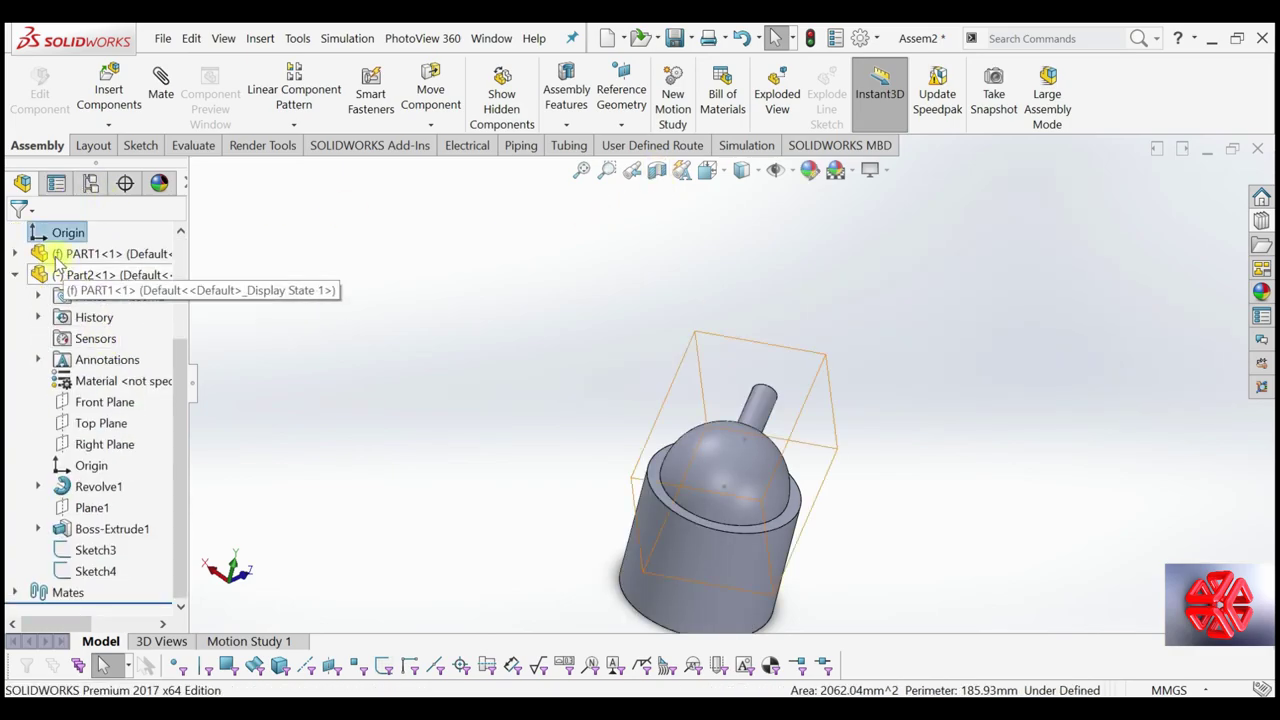
Switch to an isometric corner view and swing the sphere's neck toward the front
key(space)
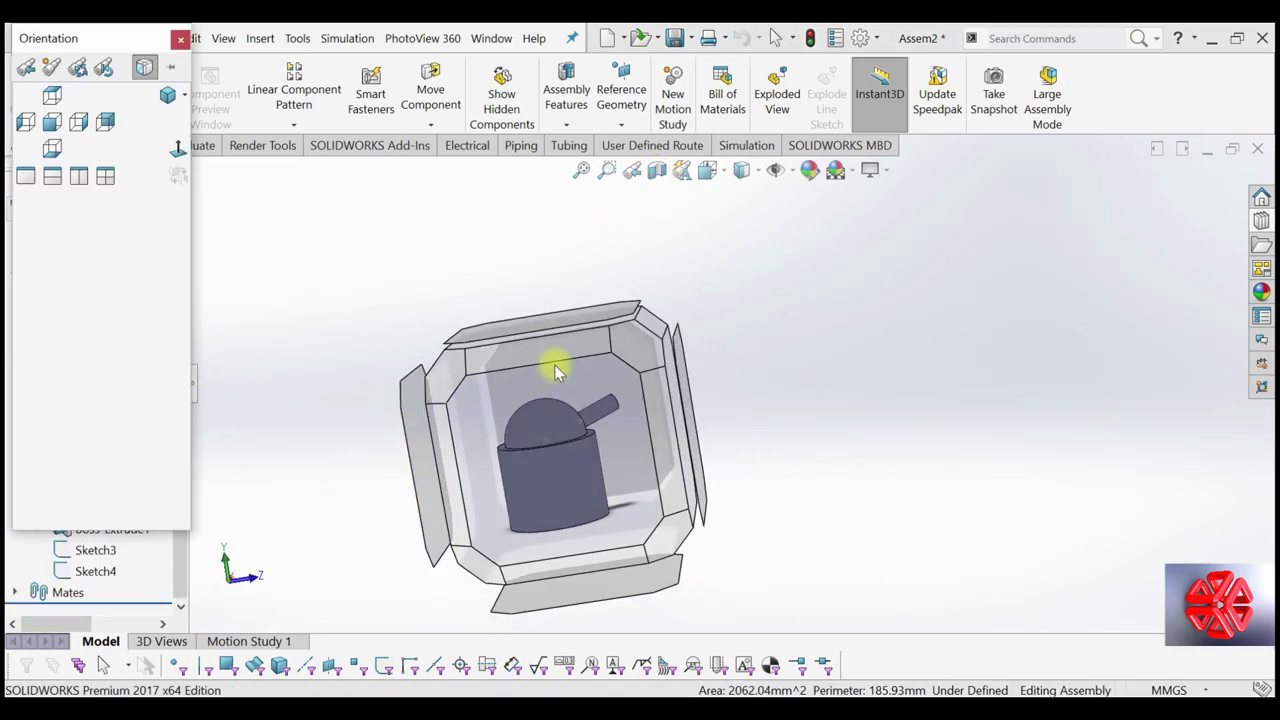
click(640, 348)
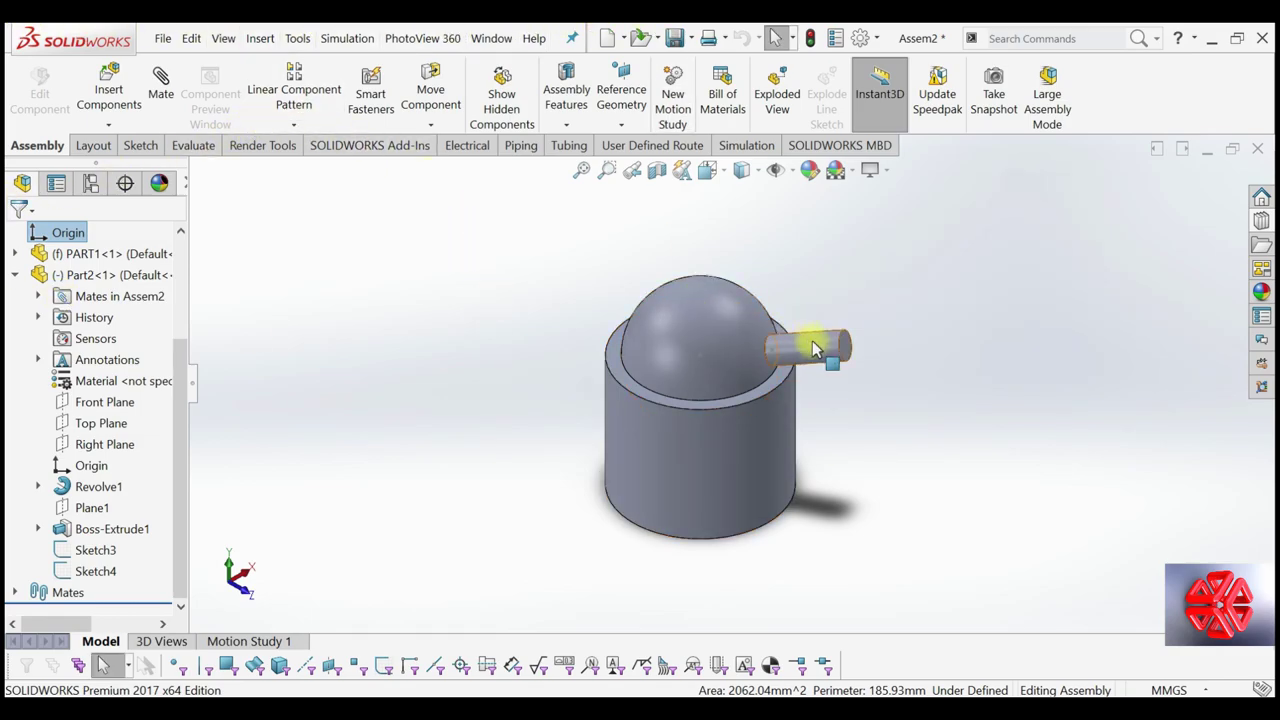
mouse_move(812, 348)
mouse_down()
mouse_move(737, 302)
mouse_move(786, 206)
mouse_move(714, 166)
mouse_up()
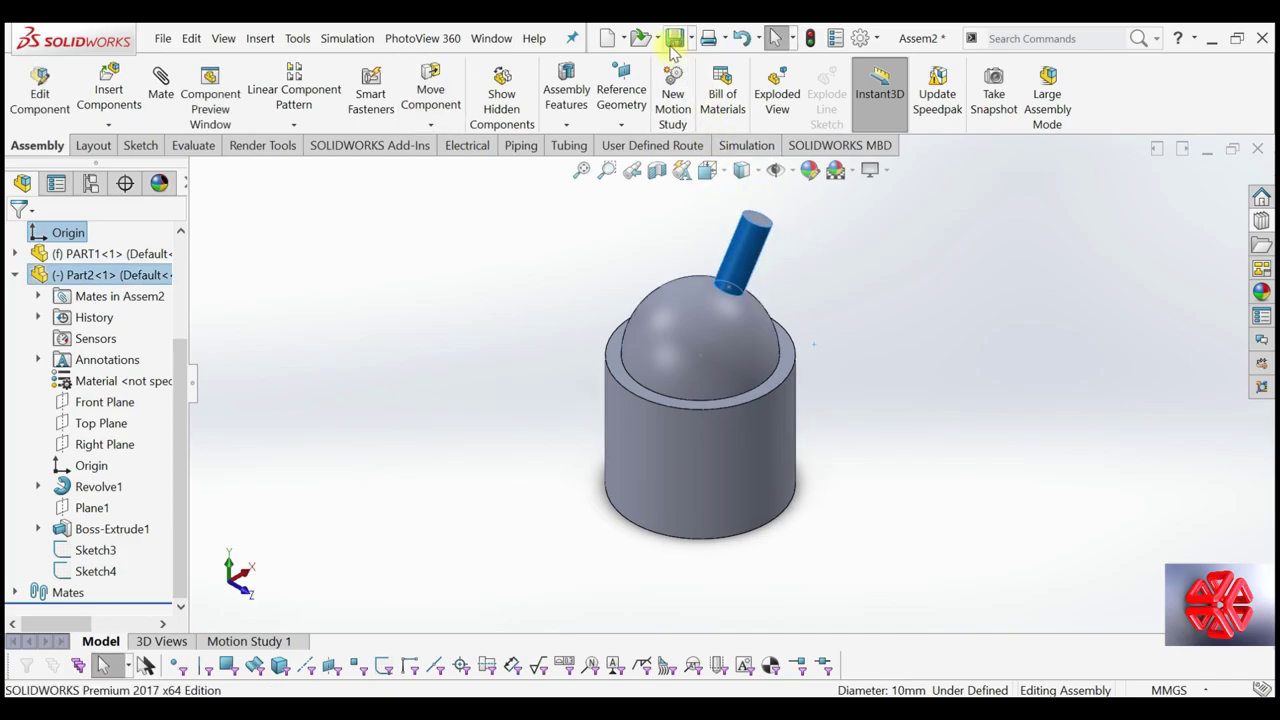